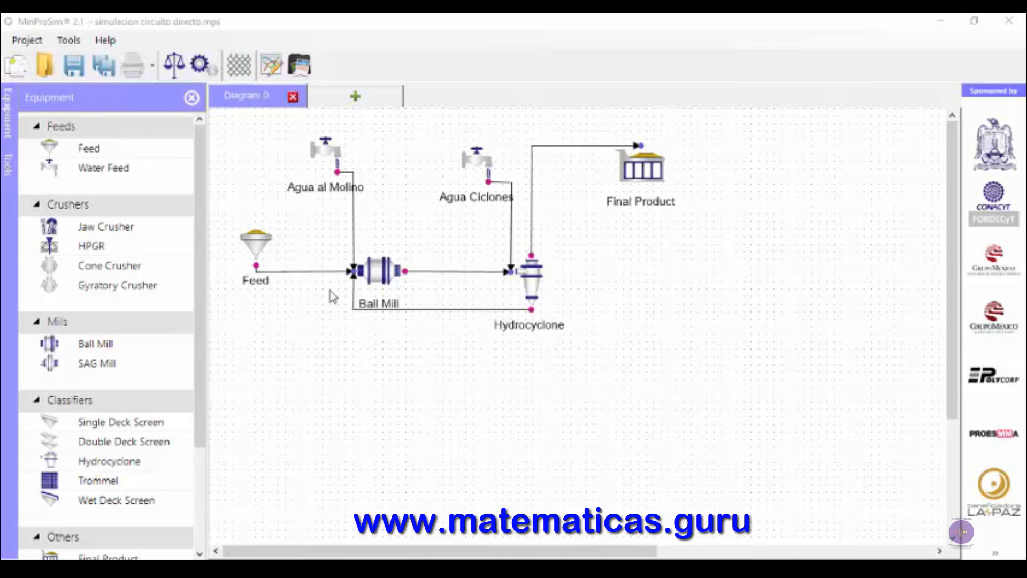
# Examine the Ball Mill's original and simulated operating conditions in its model data, especially the simulated gross engine power
pyautogui.doubleClick(384, 273)
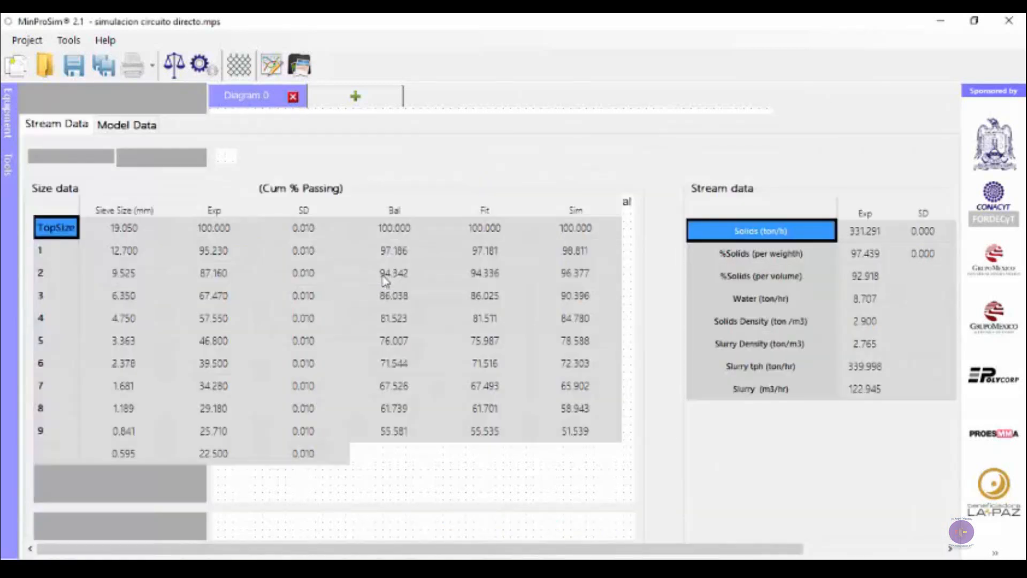
pyautogui.click(135, 129)
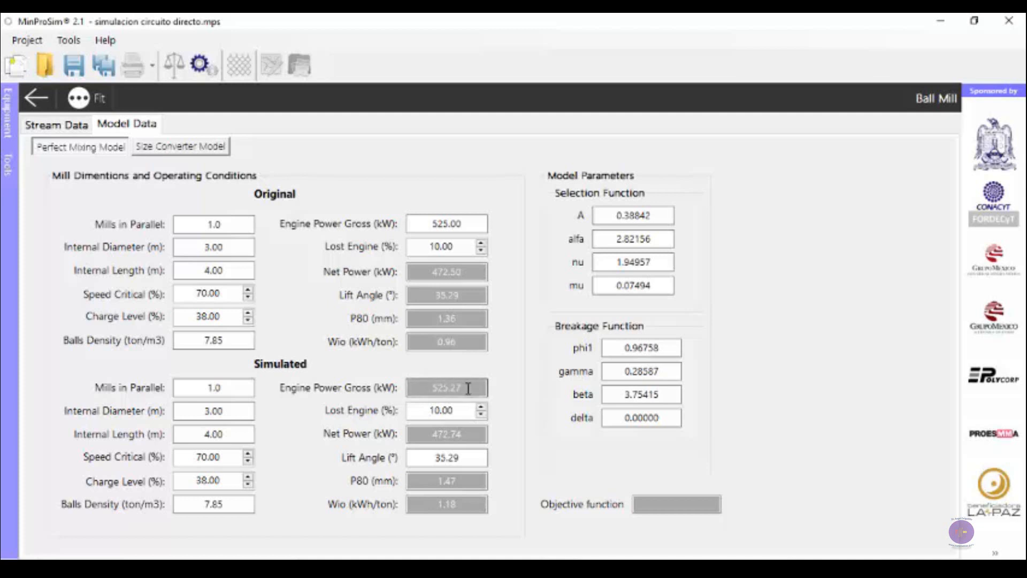
pyautogui.moveTo(430, 390); pyautogui.dragTo(467, 381)
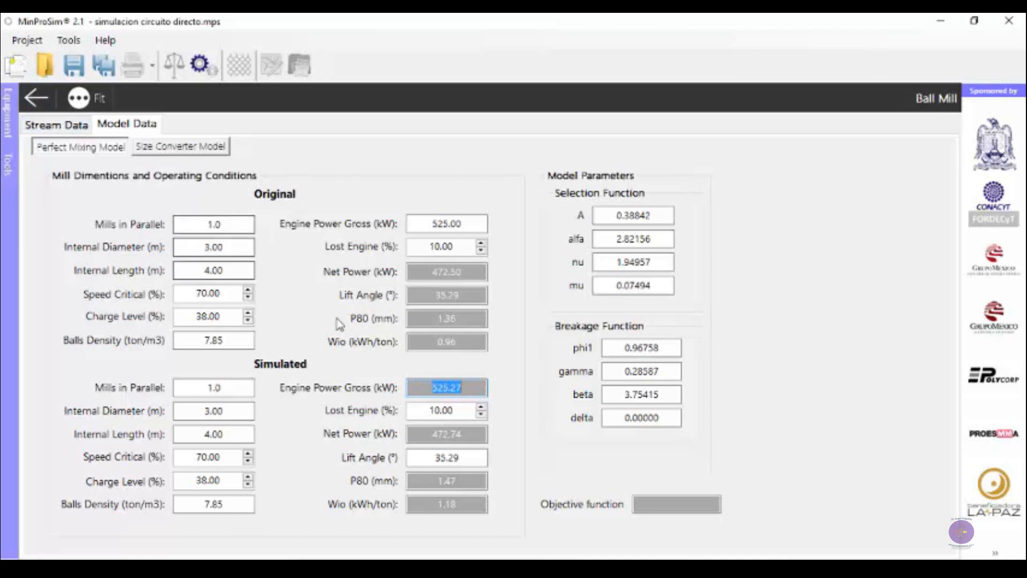
pyautogui.click(37, 97)
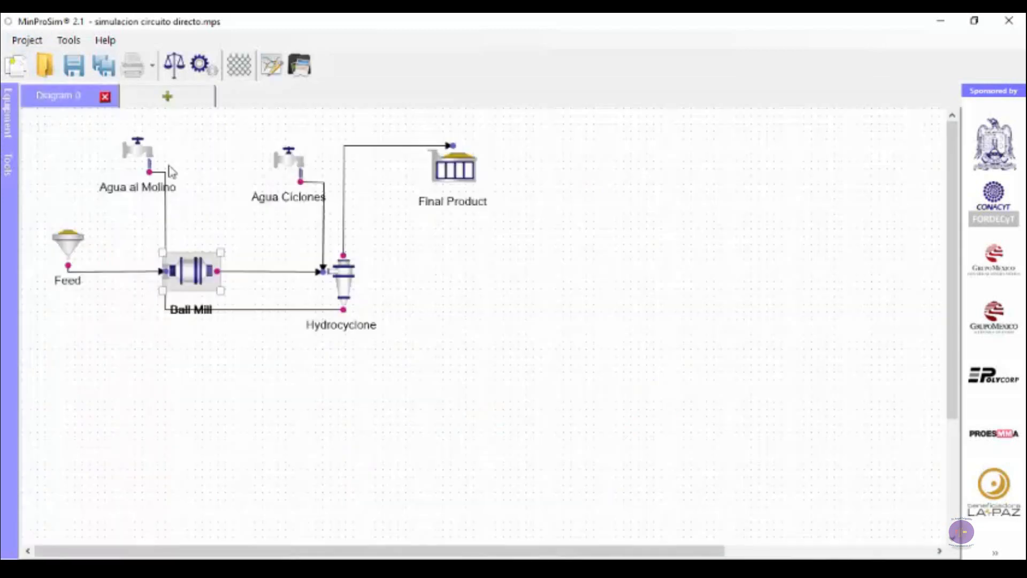
# Set the Hydrocyclone's simulated number of units in parallel to 2 and check its simulated apex diameter
pyautogui.doubleClick(350, 285)
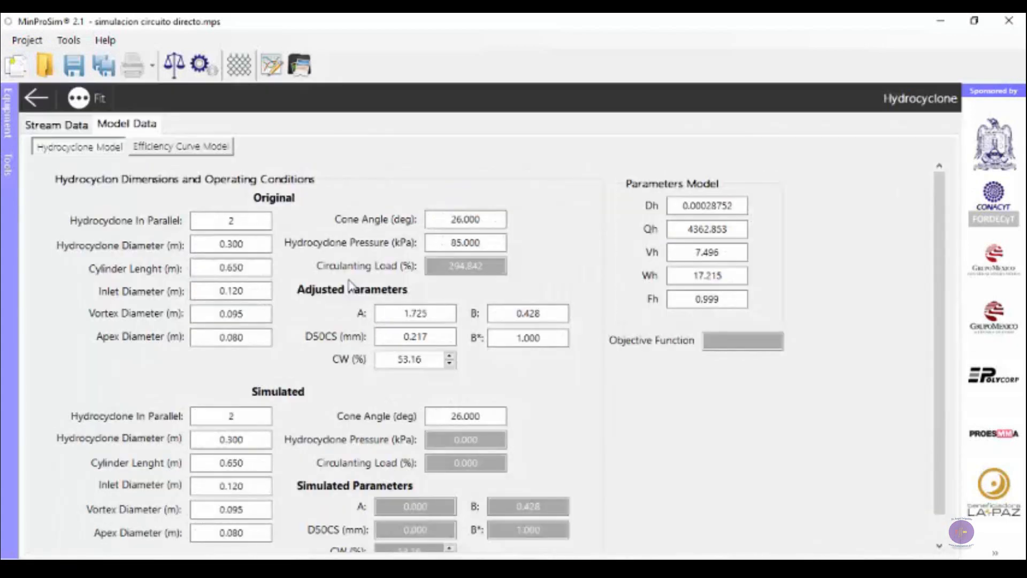
pyautogui.doubleClick(230, 417)
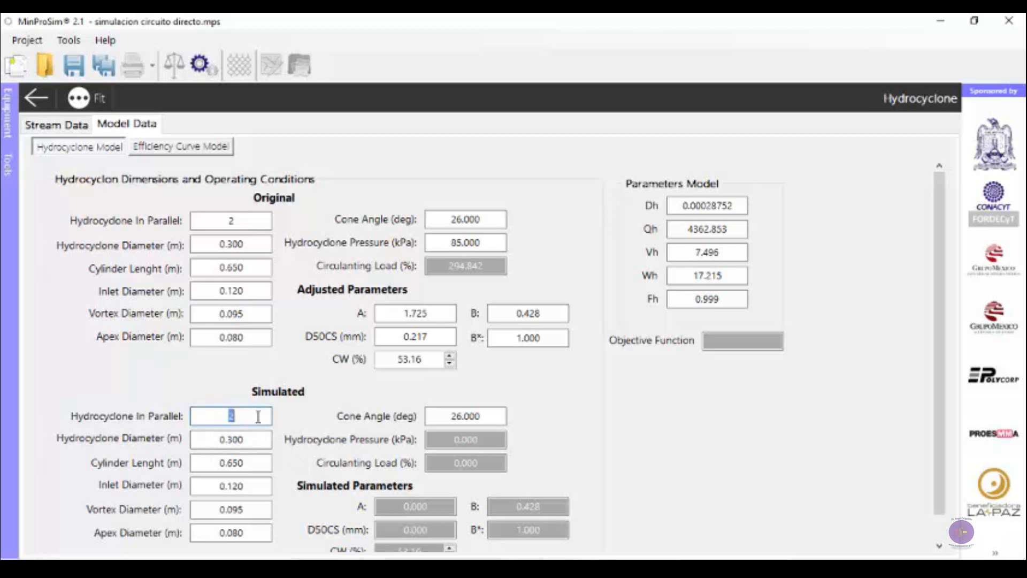
pyautogui.click(253, 420)
pyautogui.write('2')
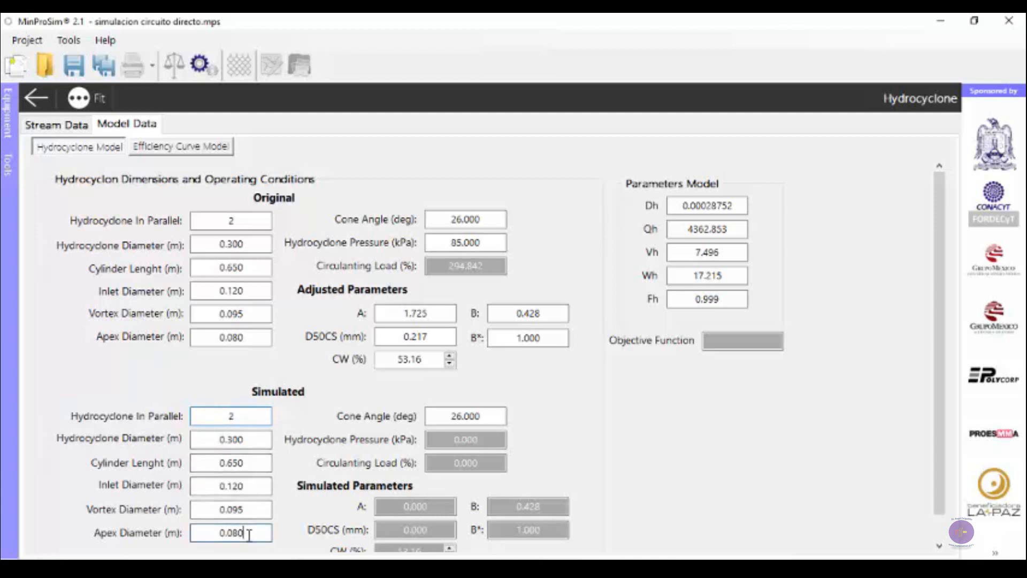
pyautogui.moveTo(248, 534); pyautogui.dragTo(219, 534)
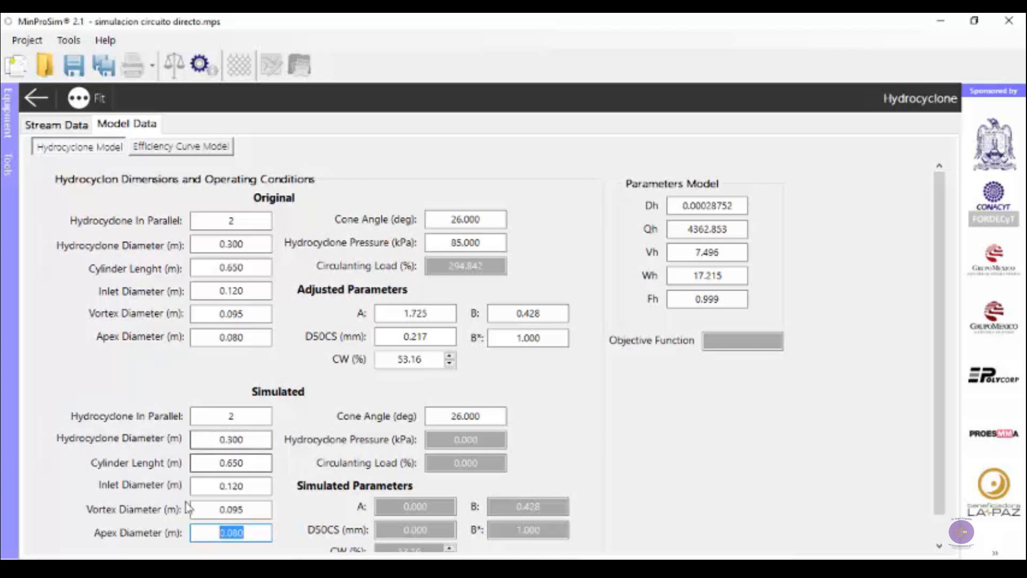
pyautogui.click(244, 531)
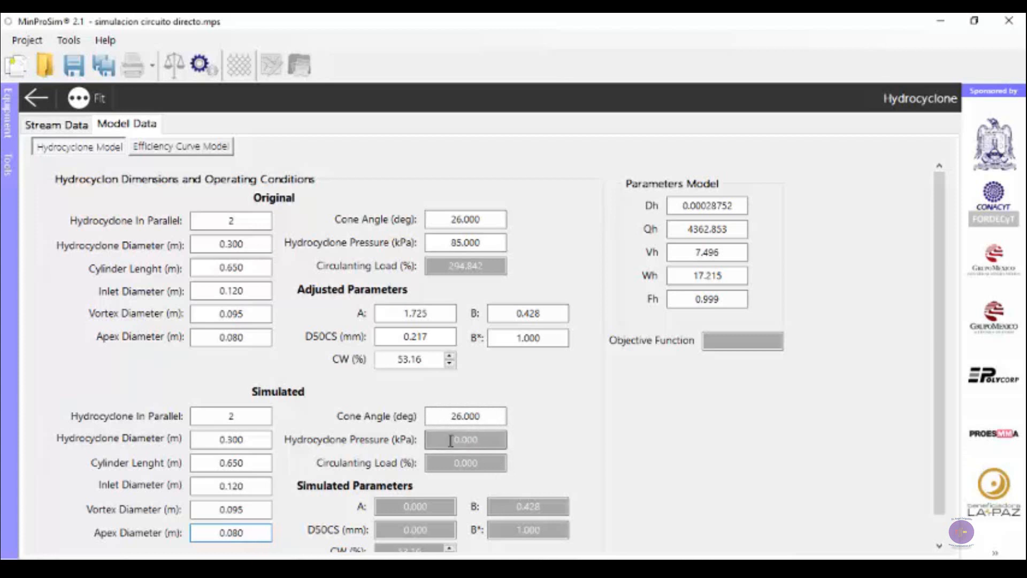
pyautogui.click(39, 102)
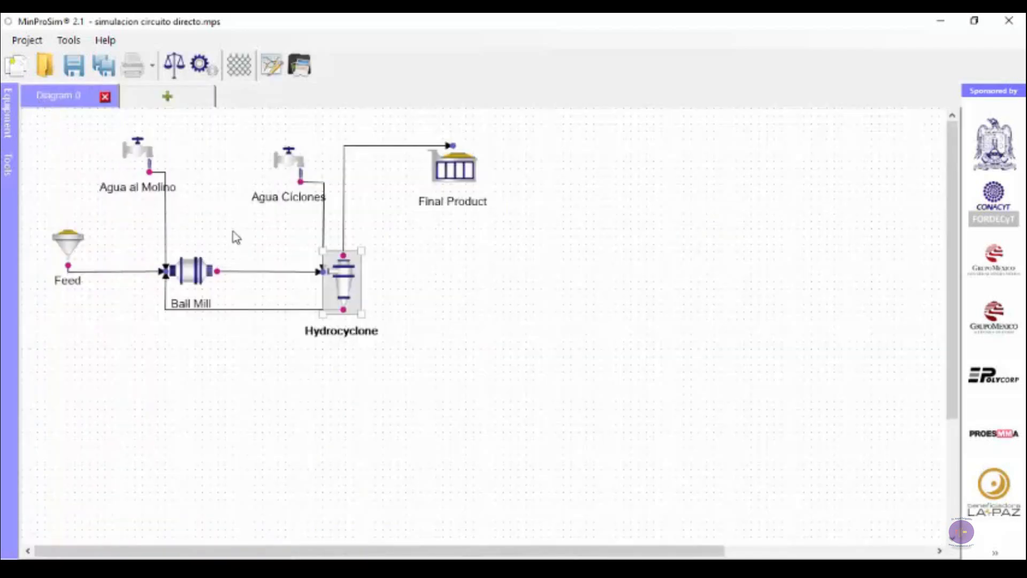
# Check the water flow stream data of the Agua Ciclones and Agua al Molino water feeds
pyautogui.doubleClick(297, 169)
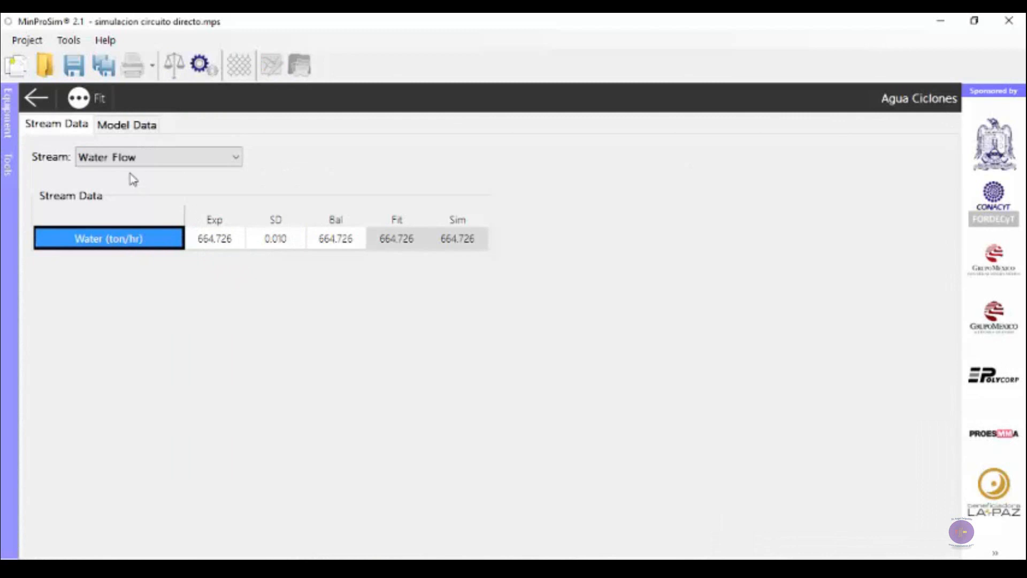
pyautogui.click(36, 105)
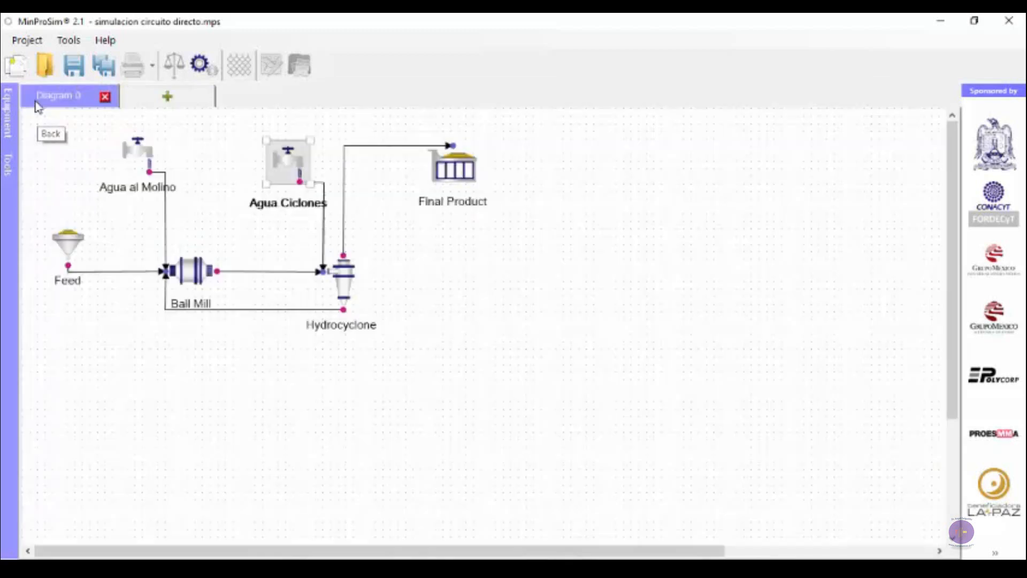
pyautogui.doubleClick(137, 160)
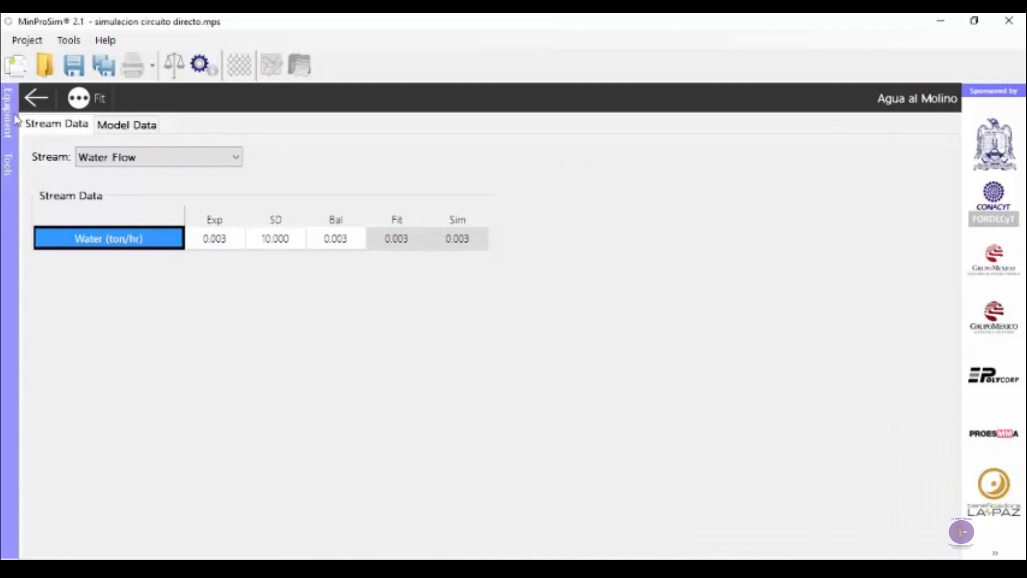
pyautogui.click(36, 98)
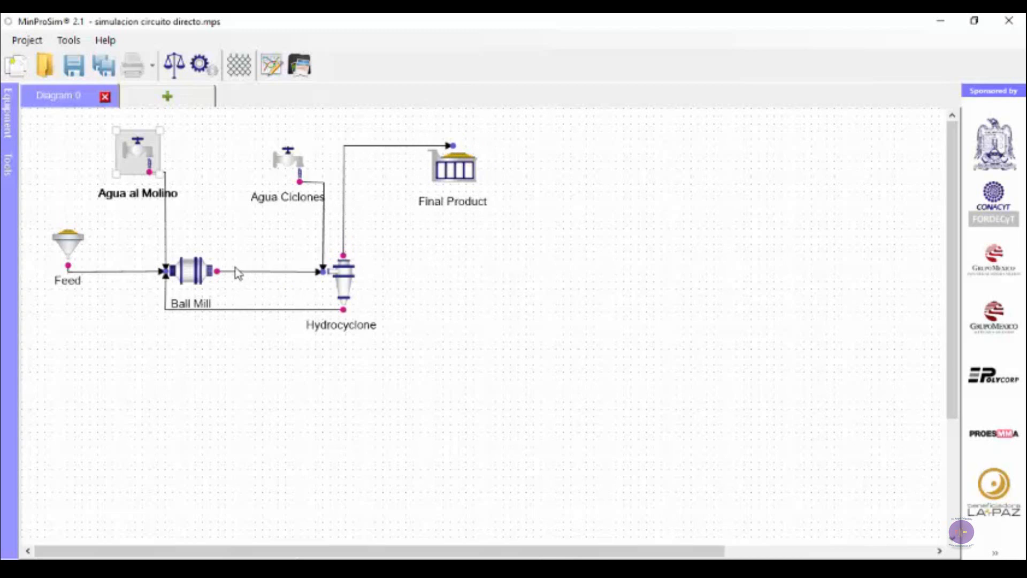
# Examine the Feed's size distribution and its experimental, balanced, fitted and simulated stream data
pyautogui.doubleClick(73, 245)
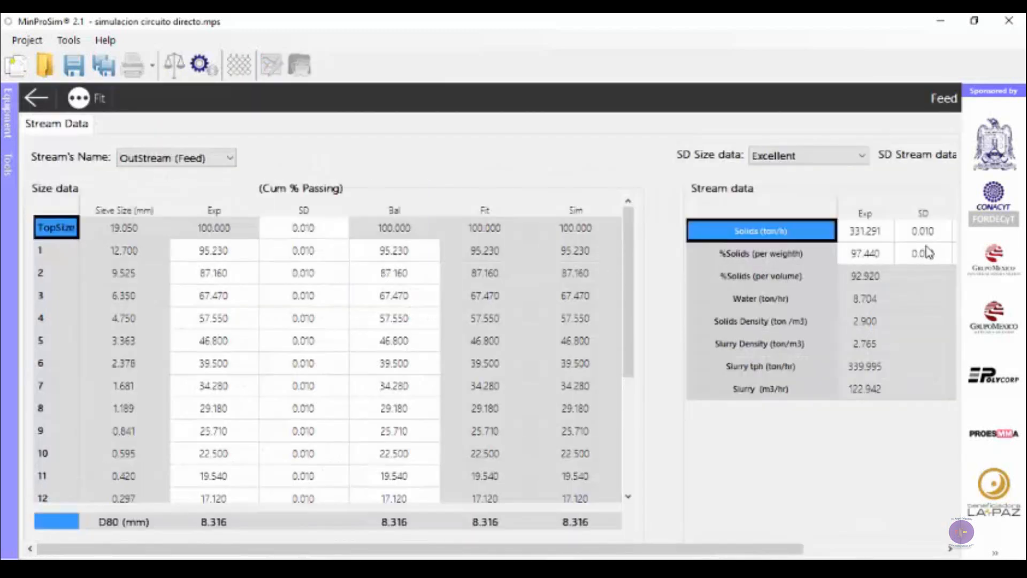
pyautogui.moveTo(629, 553); pyautogui.dragTo(767, 551)
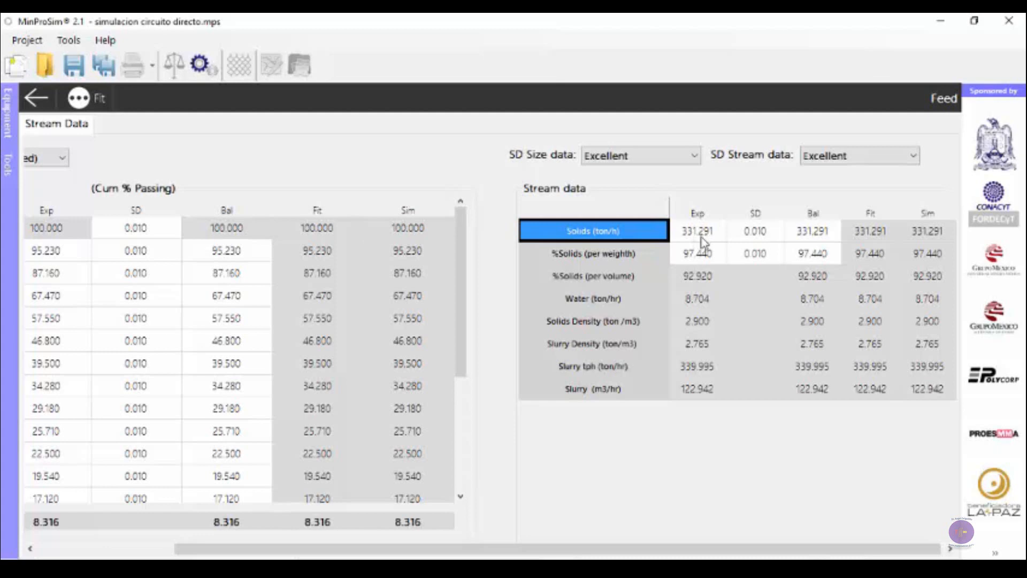
pyautogui.moveTo(587, 553); pyautogui.dragTo(448, 549)
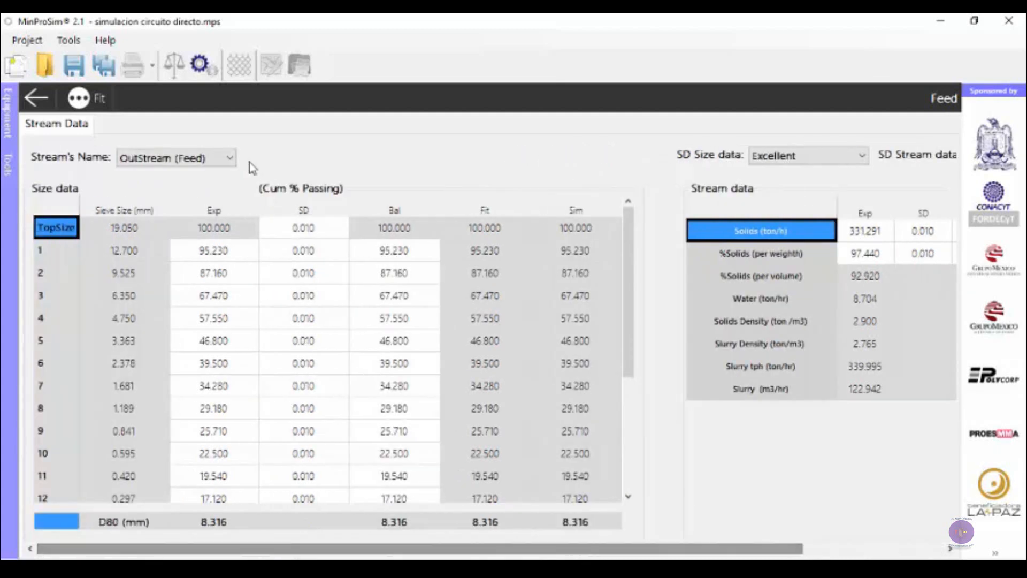
pyautogui.click(36, 97)
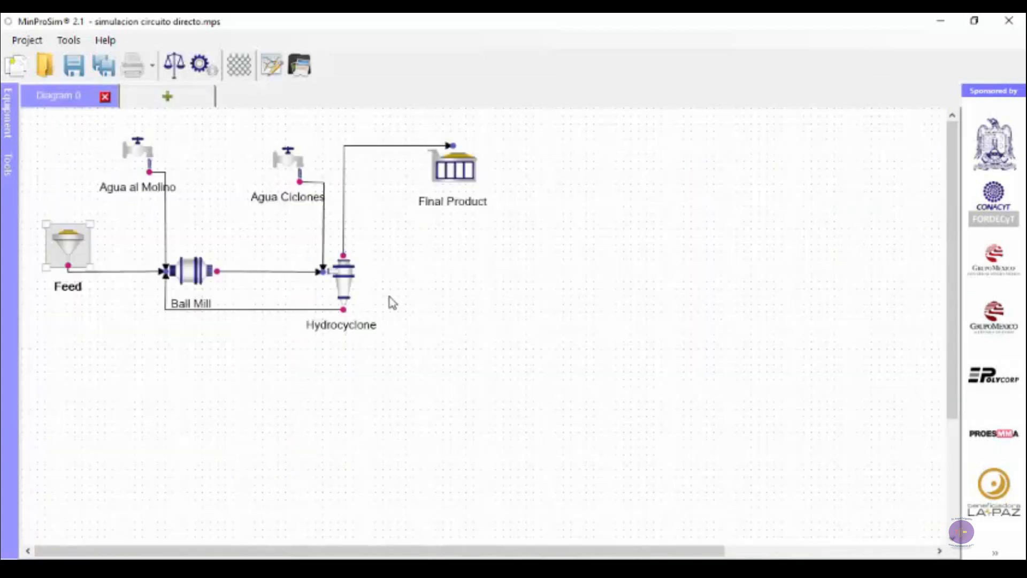
# Examine the size distribution and stream data of the Hydrocyclone's Overflow (Fine) stream
pyautogui.doubleClick(344, 281)
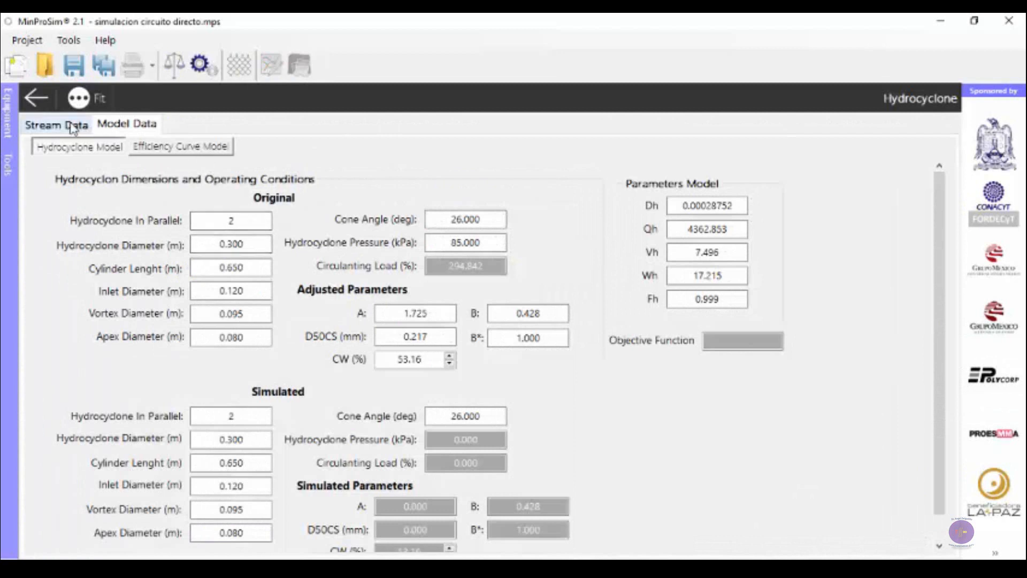
pyautogui.click(73, 129)
pyautogui.click(160, 158)
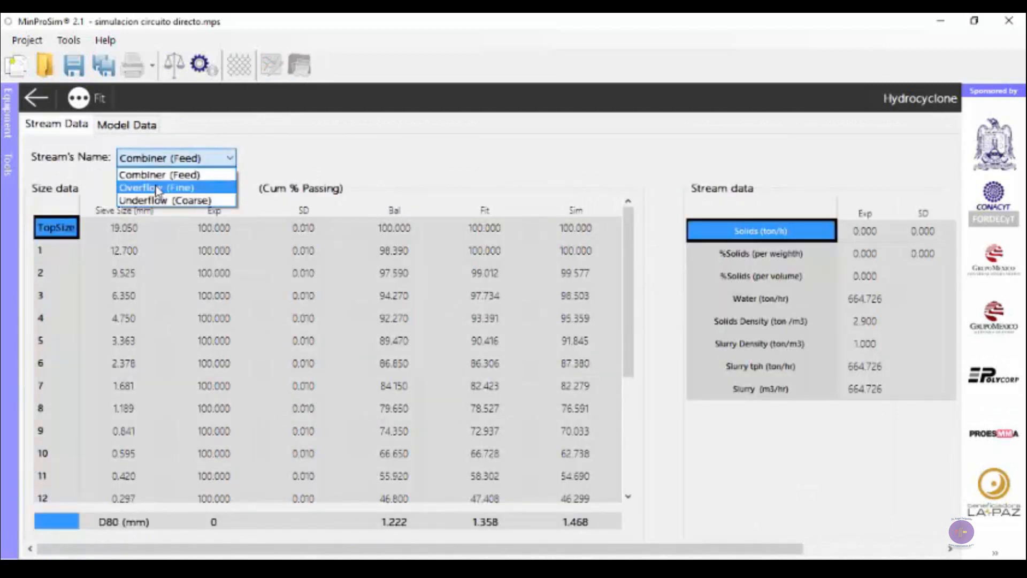
pyautogui.click(158, 188)
pyautogui.moveTo(447, 550); pyautogui.dragTo(685, 554)
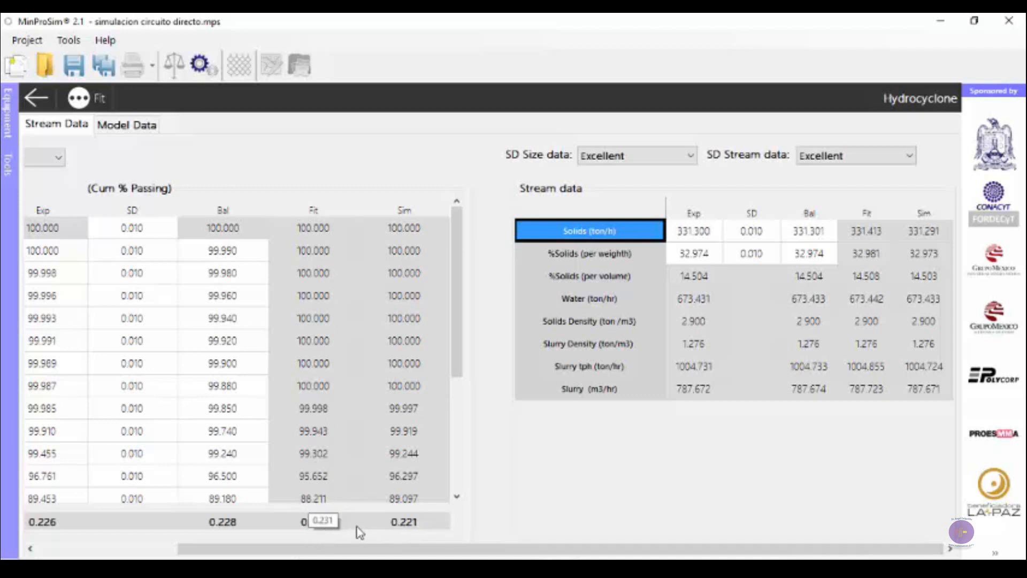
pyautogui.click(36, 99)
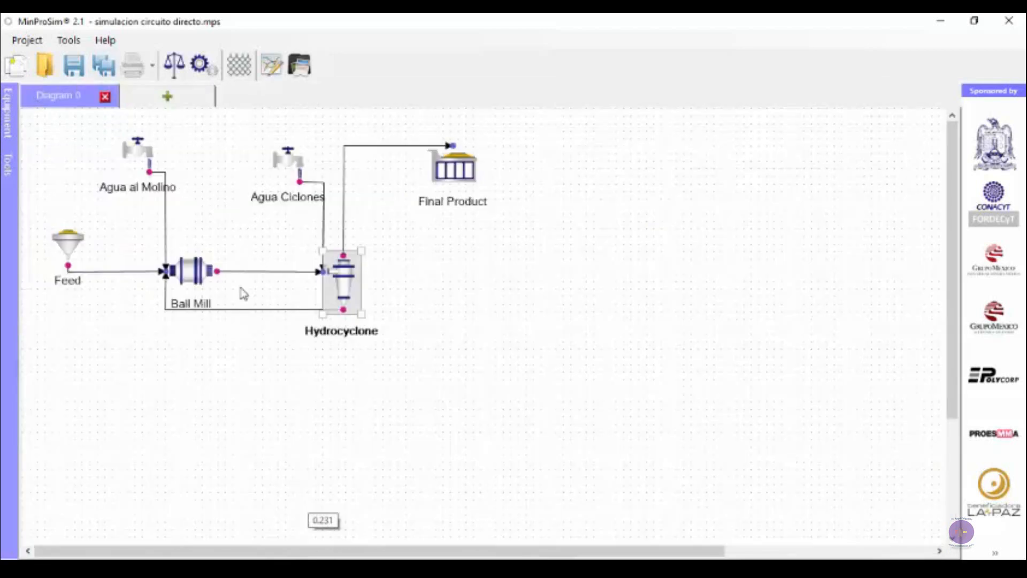
# Examine the size distribution and stream data of the Ball Mill's Discharge stream, then return to the deselected diagram
pyautogui.doubleClick(193, 274)
pyautogui.click(51, 126)
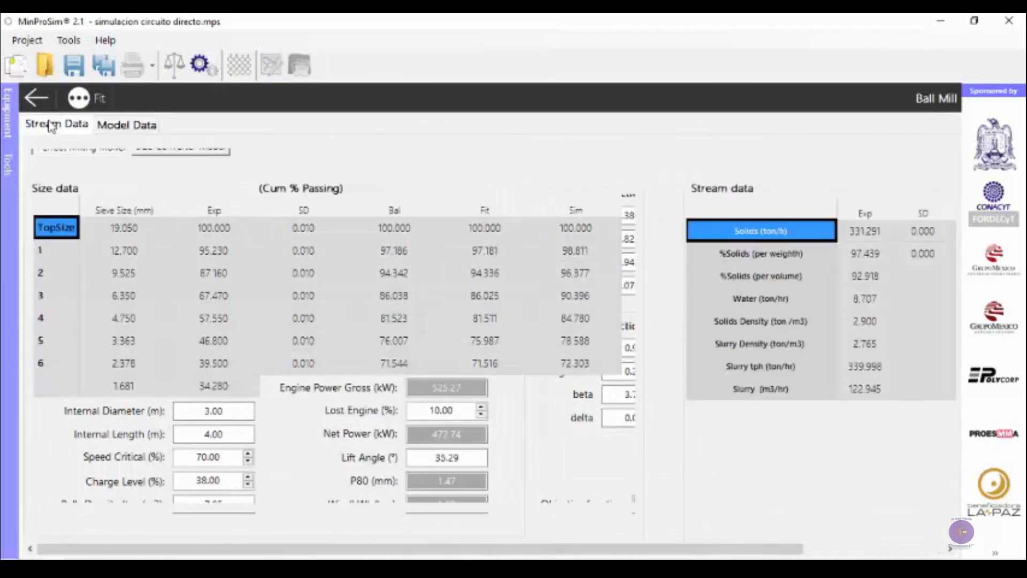
pyautogui.click(151, 159)
pyautogui.click(146, 184)
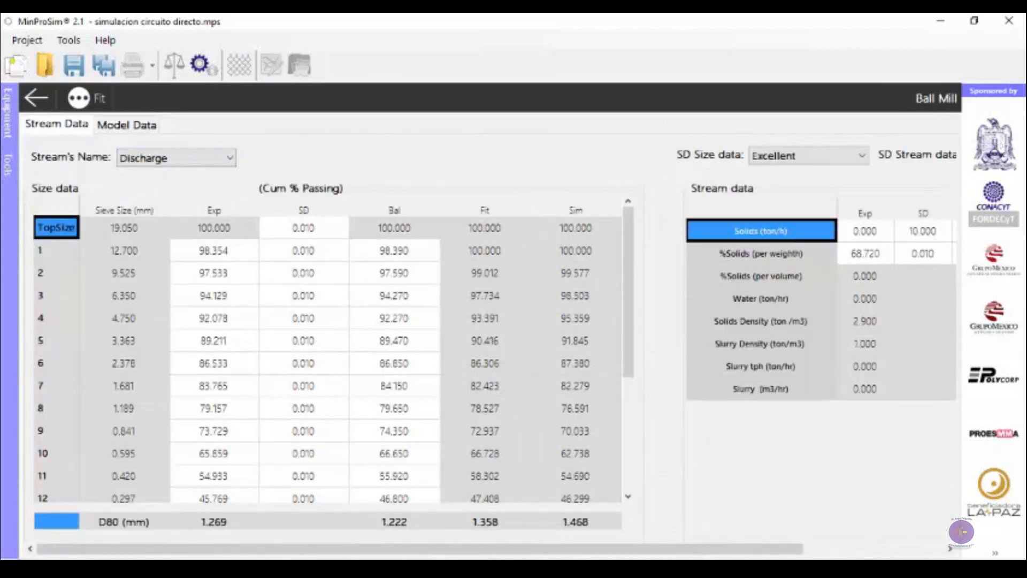
pyautogui.moveTo(449, 555); pyautogui.dragTo(589, 552)
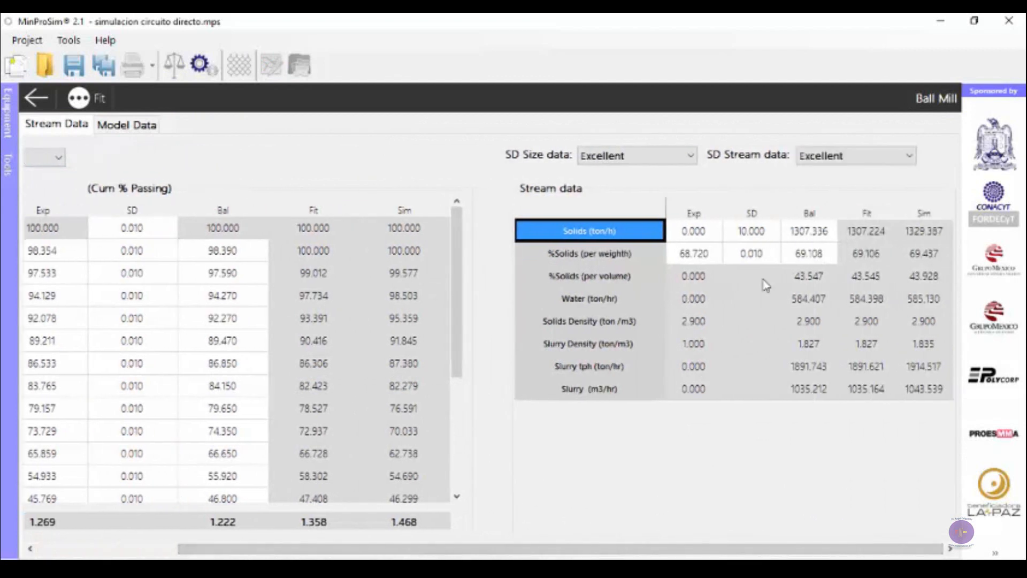
pyautogui.moveTo(328, 551); pyautogui.dragTo(187, 551)
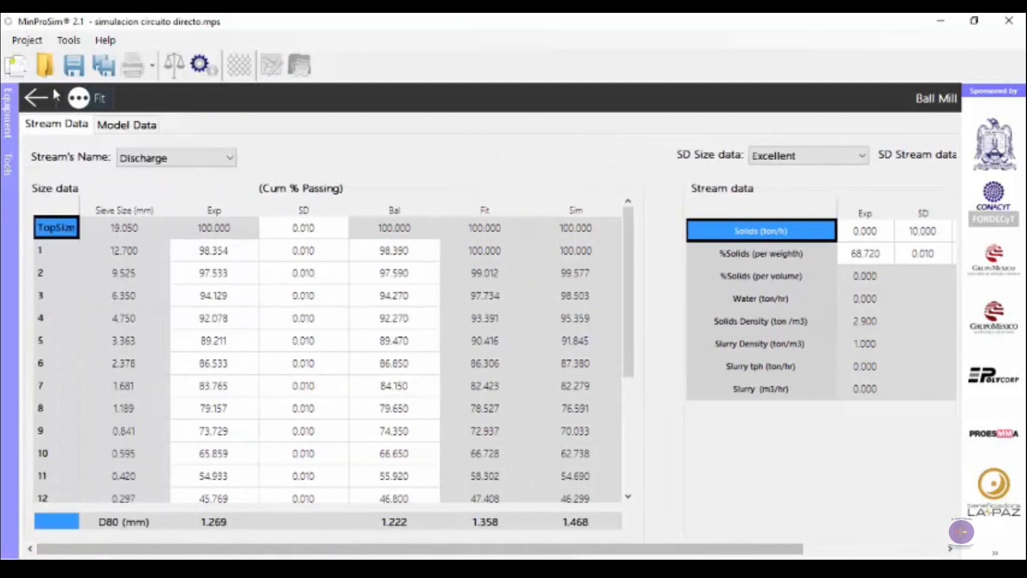
pyautogui.click(36, 98)
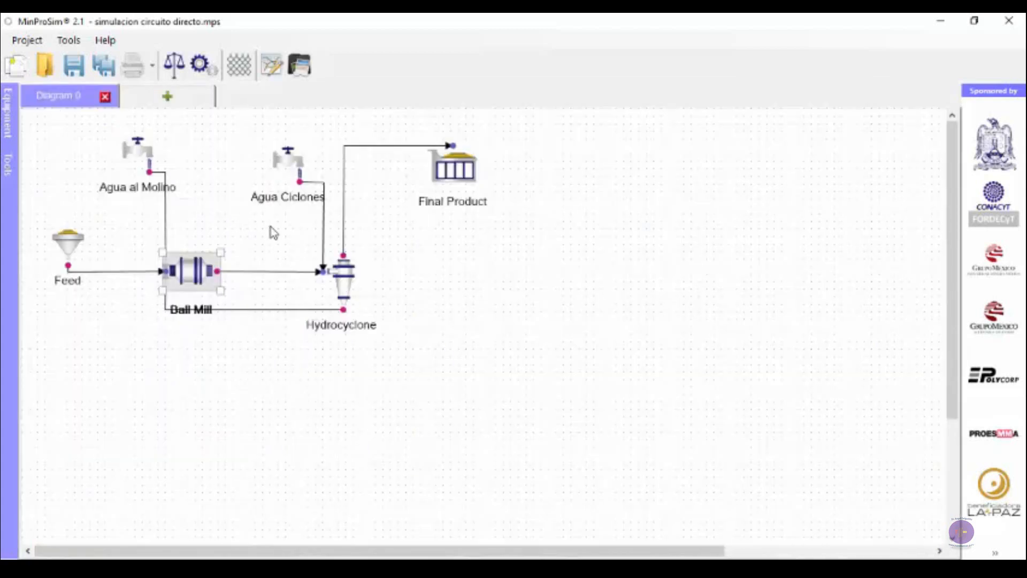
pyautogui.click(270, 226)
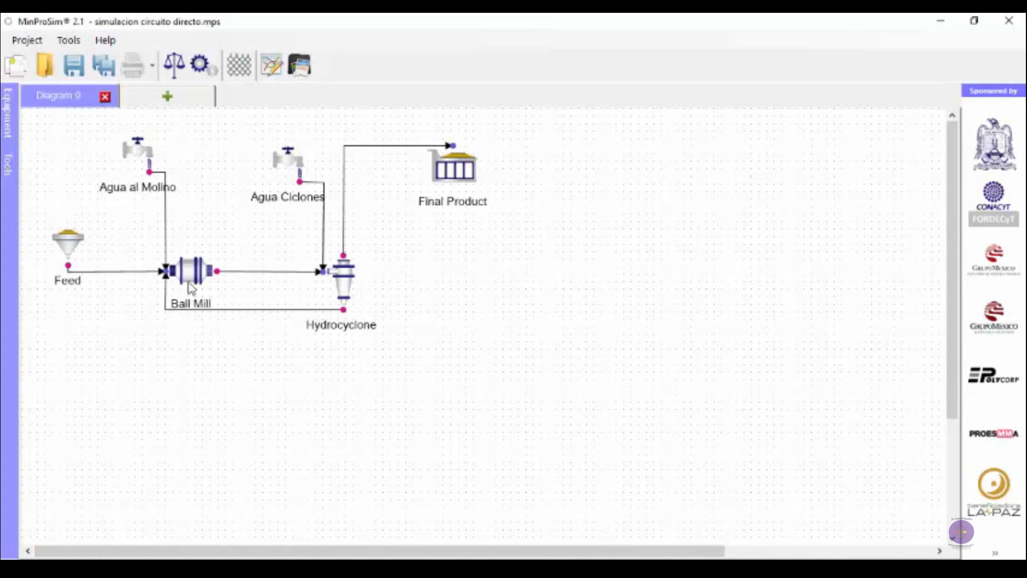
# Review the Agua al Molino feed's water flow and water addition data, and switch its model to Required % Solids
pyautogui.doubleClick(138, 151)
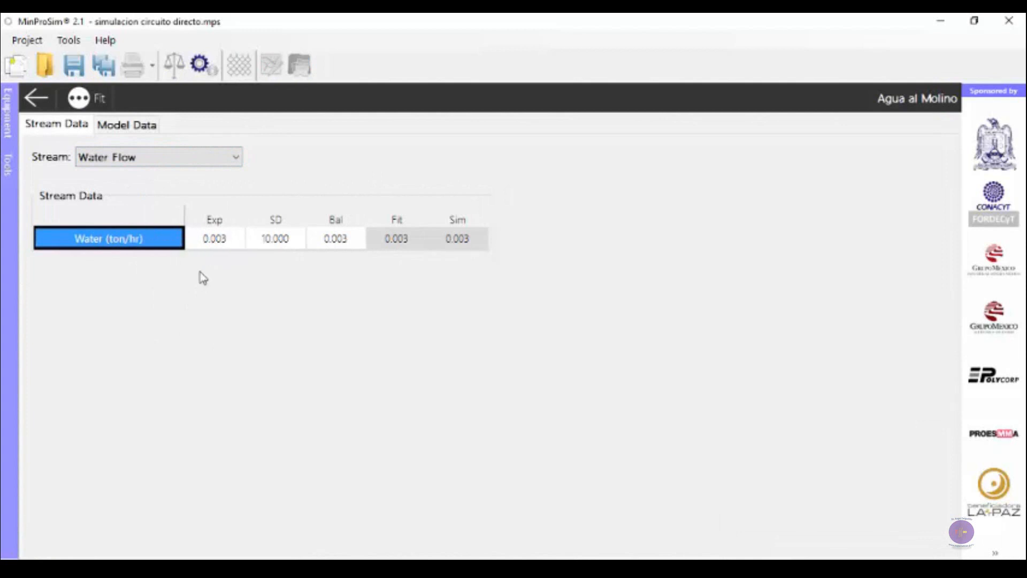
pyautogui.click(31, 97)
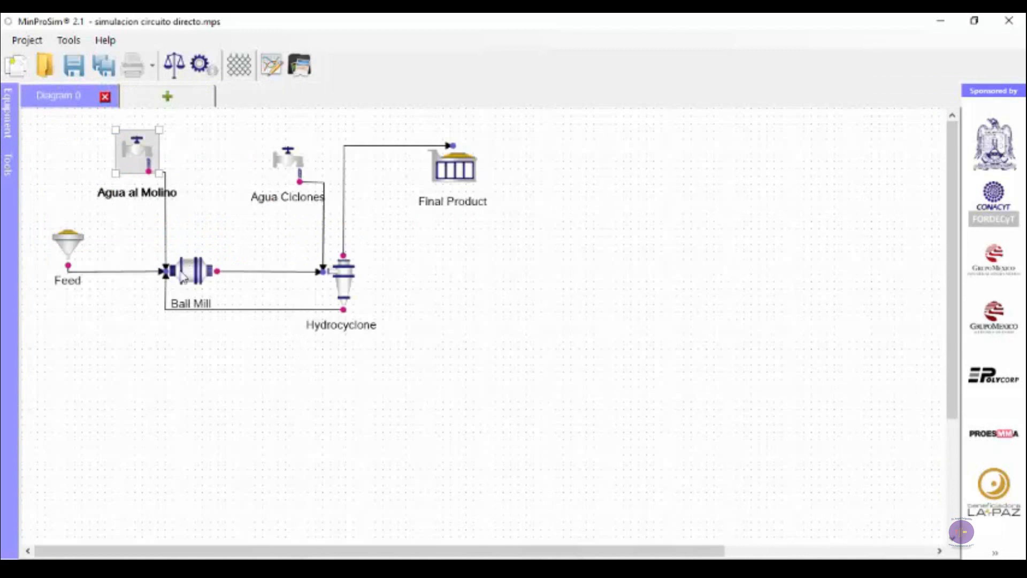
pyautogui.doubleClick(143, 153)
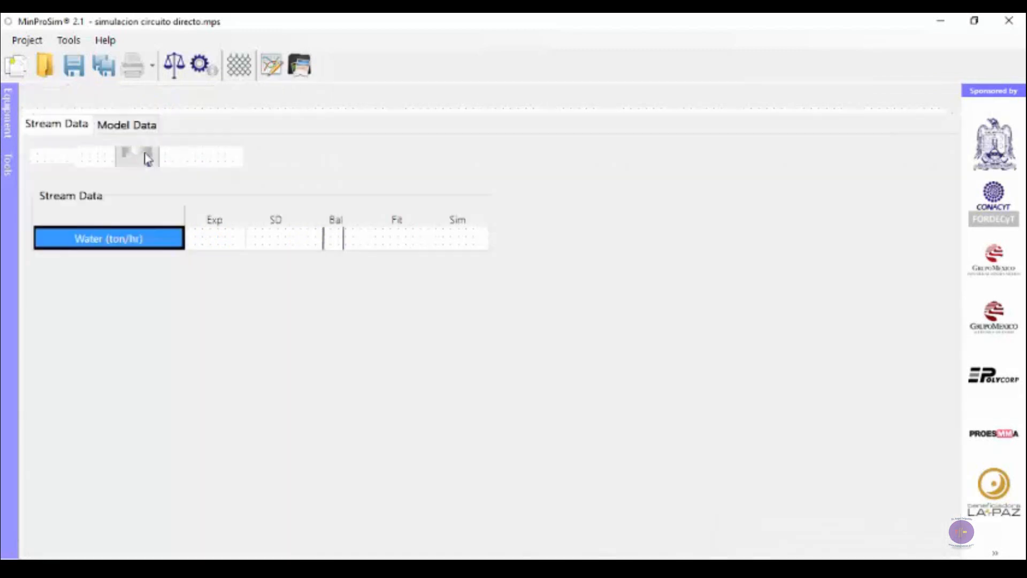
pyautogui.click(134, 128)
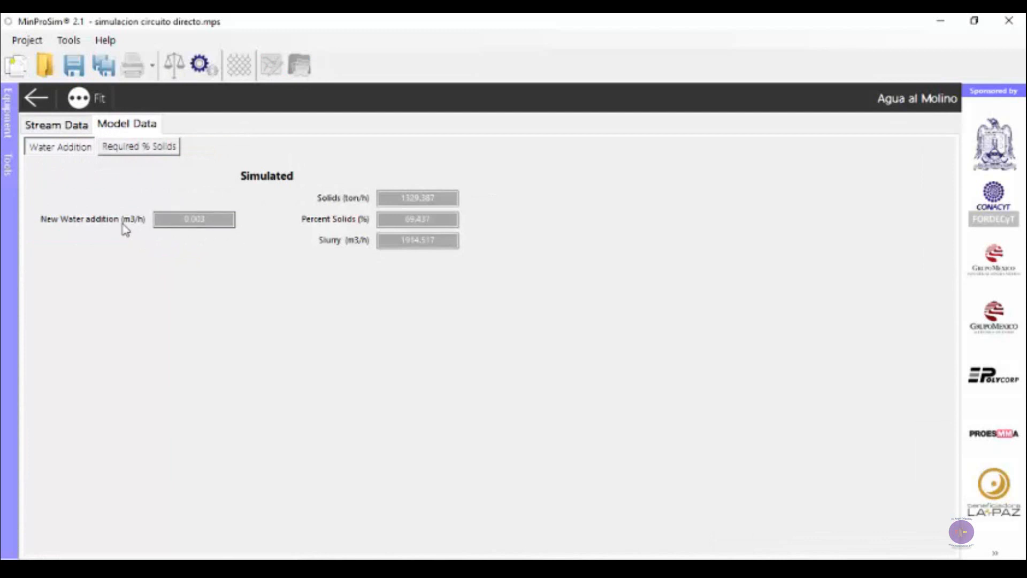
pyautogui.click(66, 126)
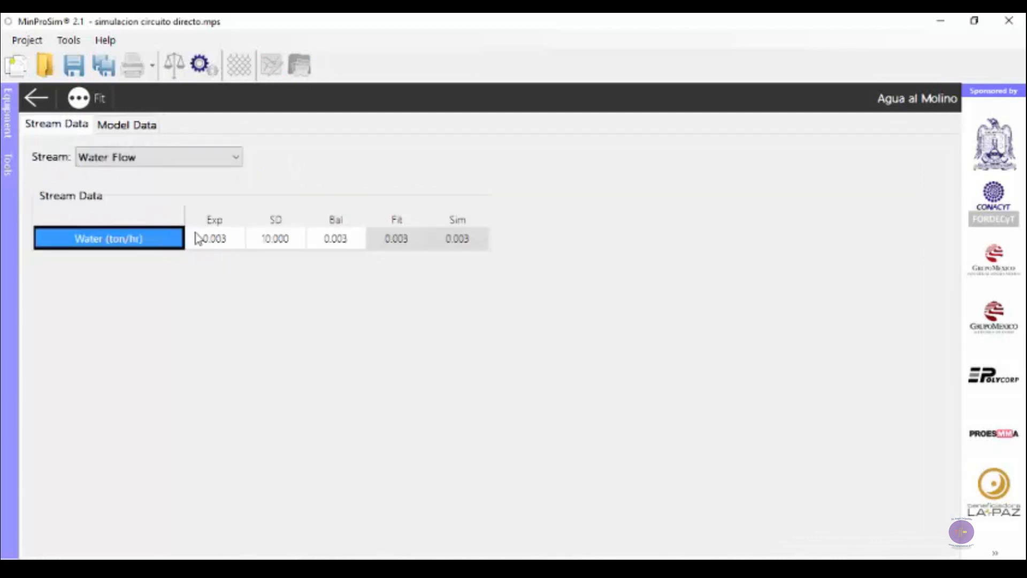
pyautogui.click(136, 131)
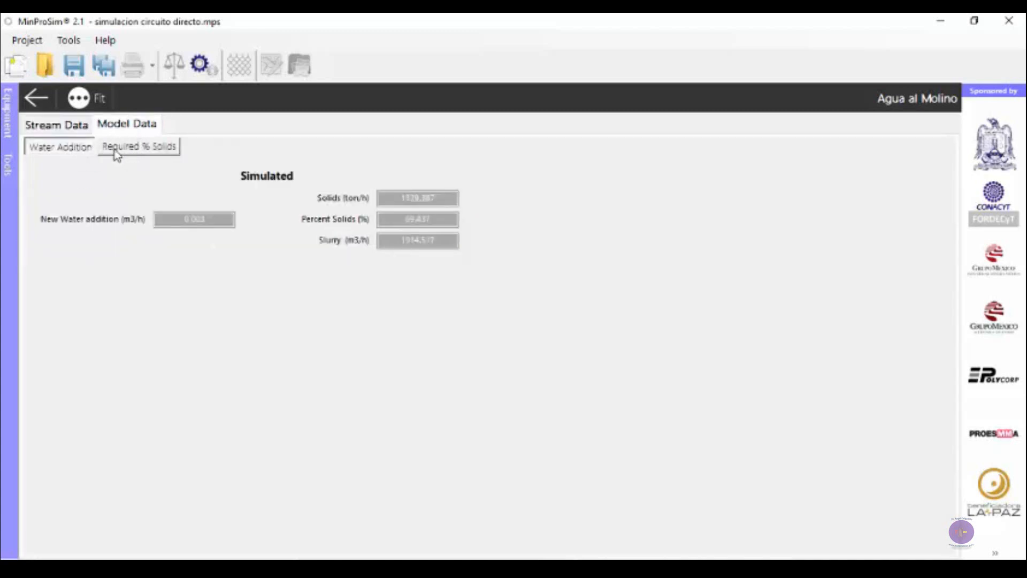
pyautogui.click(152, 151)
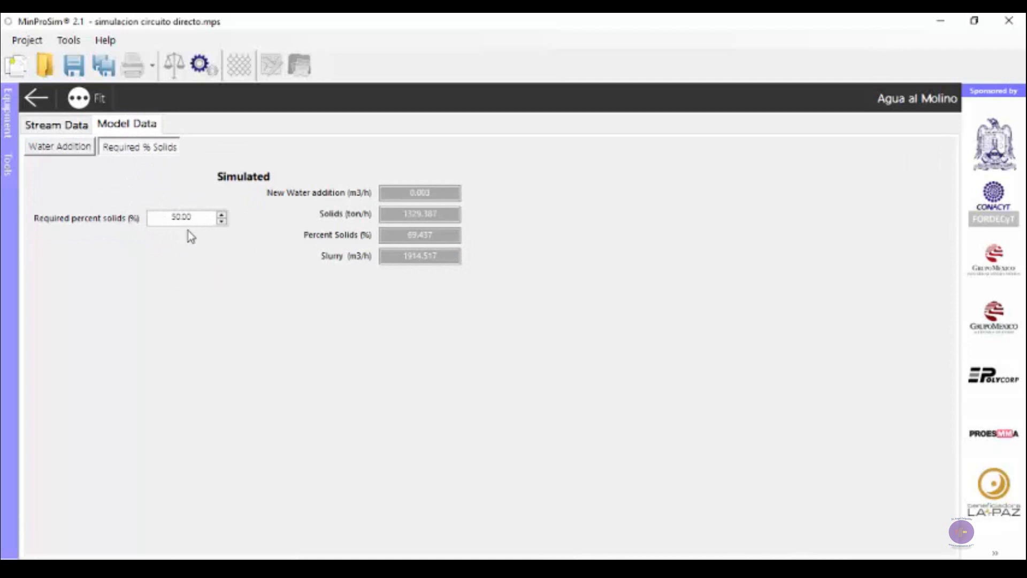
# Reopen the Agua al Molino water feed and set its required percent solids to 69%
pyautogui.click(36, 97)
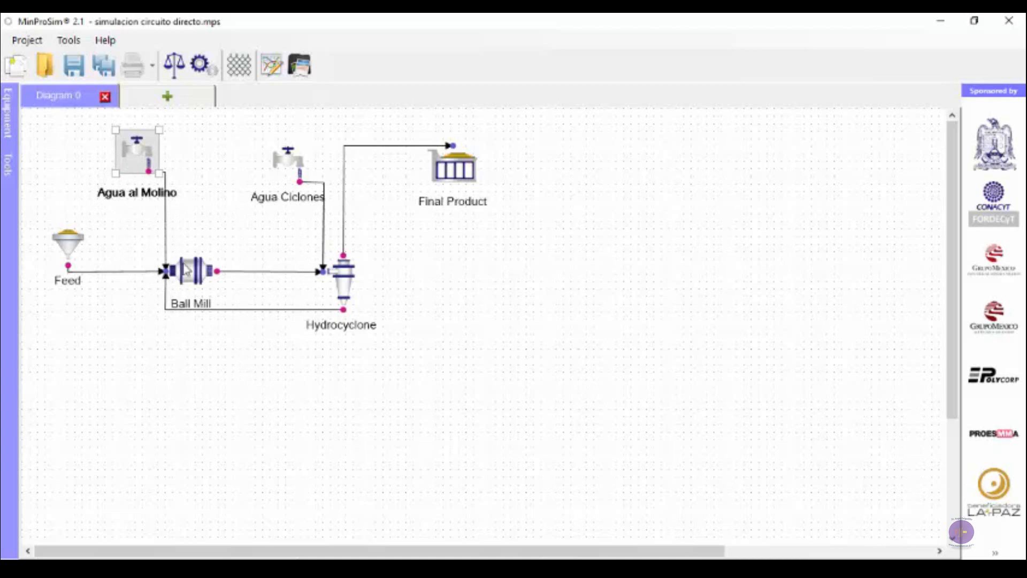
pyautogui.doubleClick(145, 152)
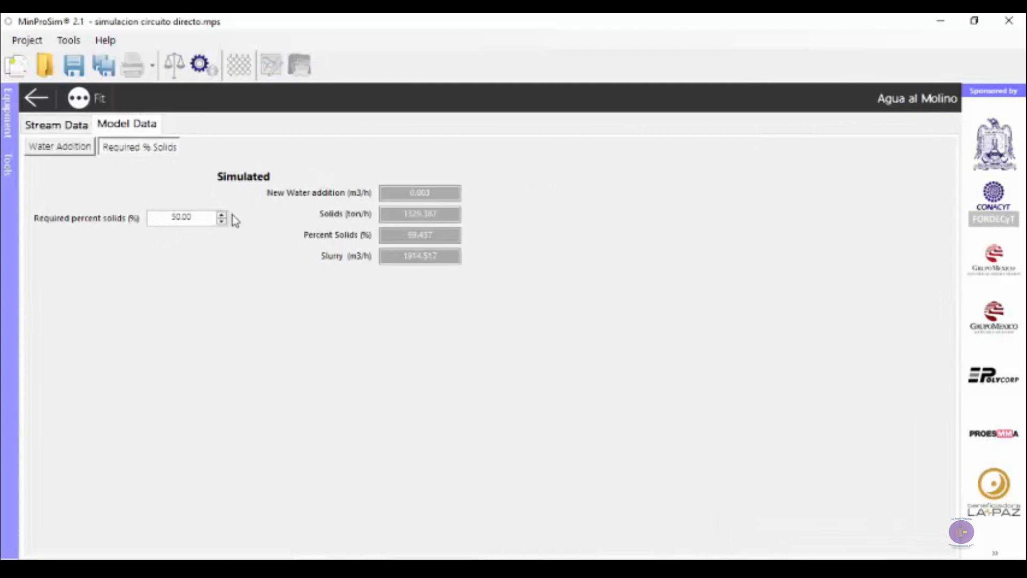
pyautogui.moveTo(209, 217); pyautogui.dragTo(153, 207)
pyautogui.write('69')
pyautogui.press('Return')
# Check Agua al Molino's water flow and Water Addition data, keep the Required % Solids model active, and return to the diagram
pyautogui.click(68, 128)
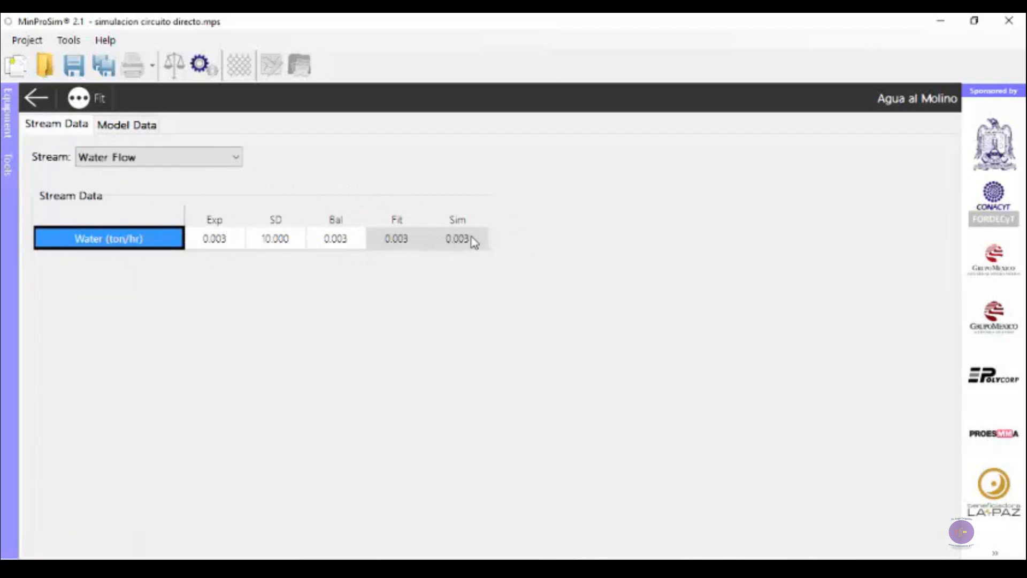
pyautogui.click(122, 127)
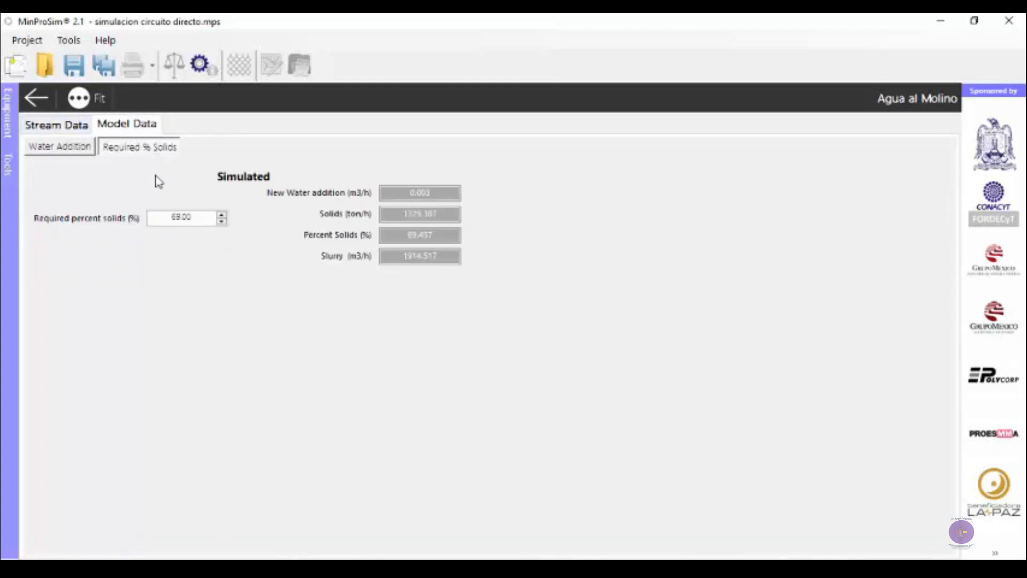
pyautogui.click(67, 152)
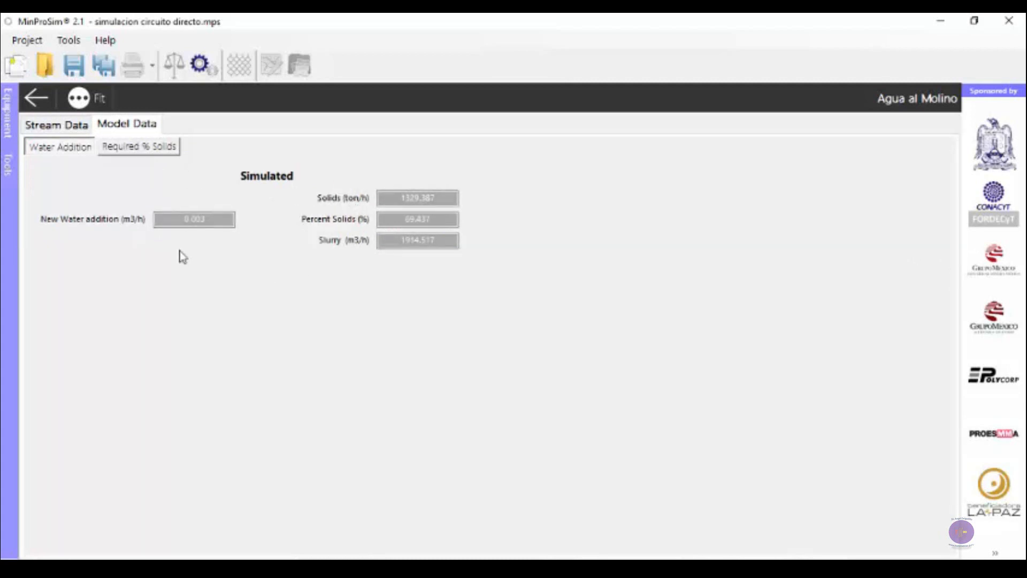
pyautogui.click(56, 124)
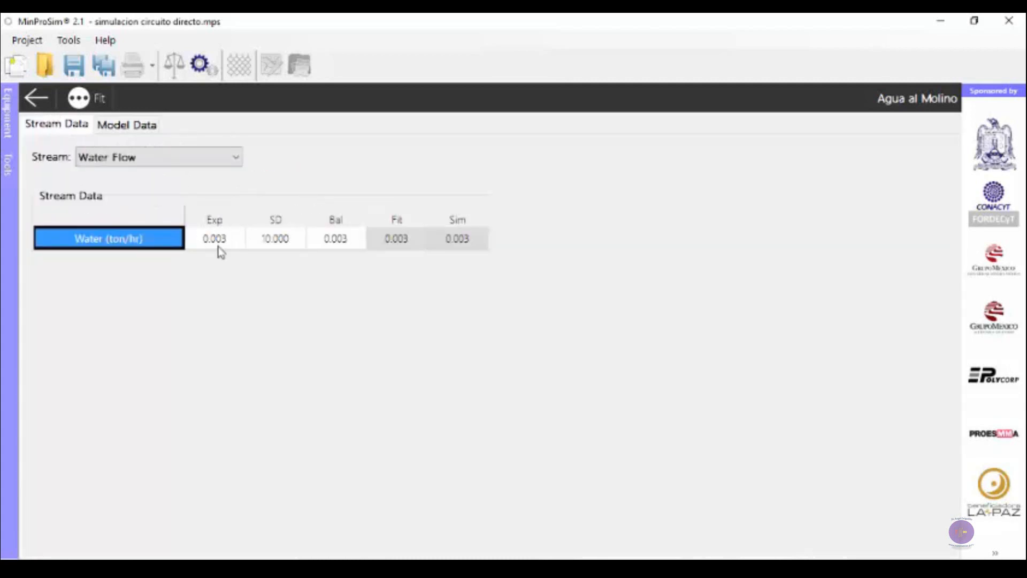
pyautogui.click(115, 125)
pyautogui.click(148, 158)
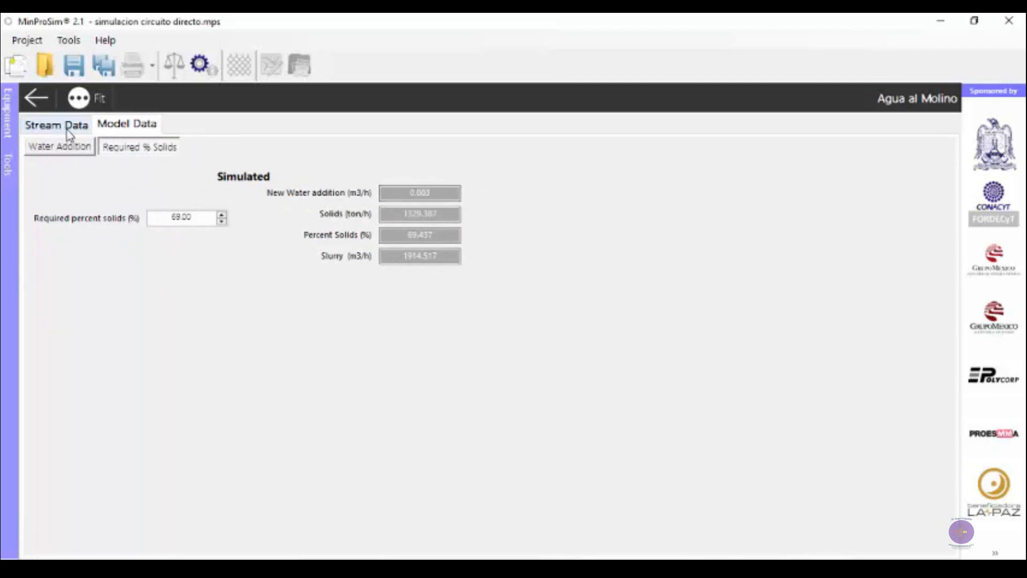
pyautogui.click(36, 98)
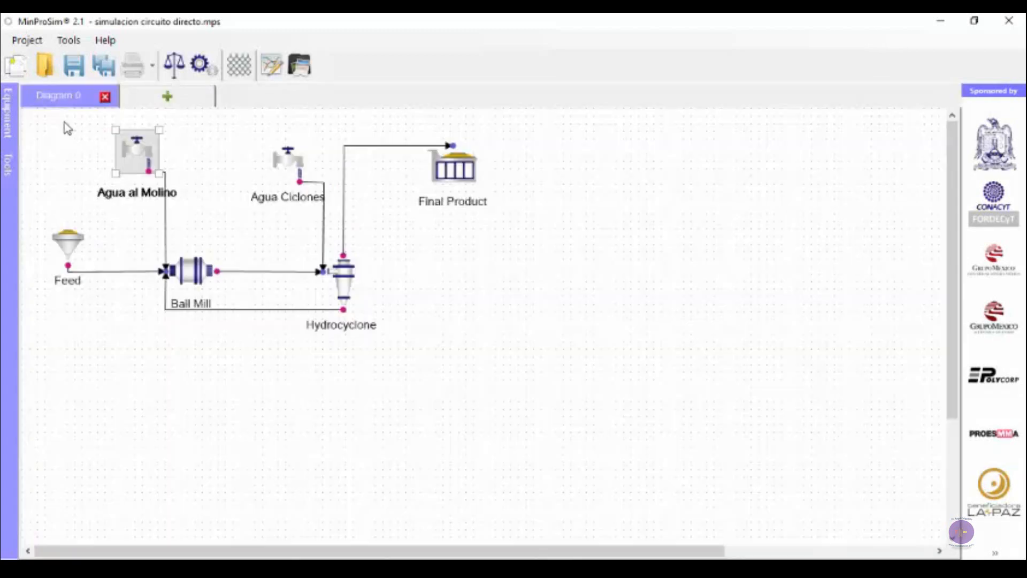
# Check Agua Ciclones' water flow and the Hydrocyclone's Combiner (Feed) stream data, including its percent solids
pyautogui.doubleClick(289, 160)
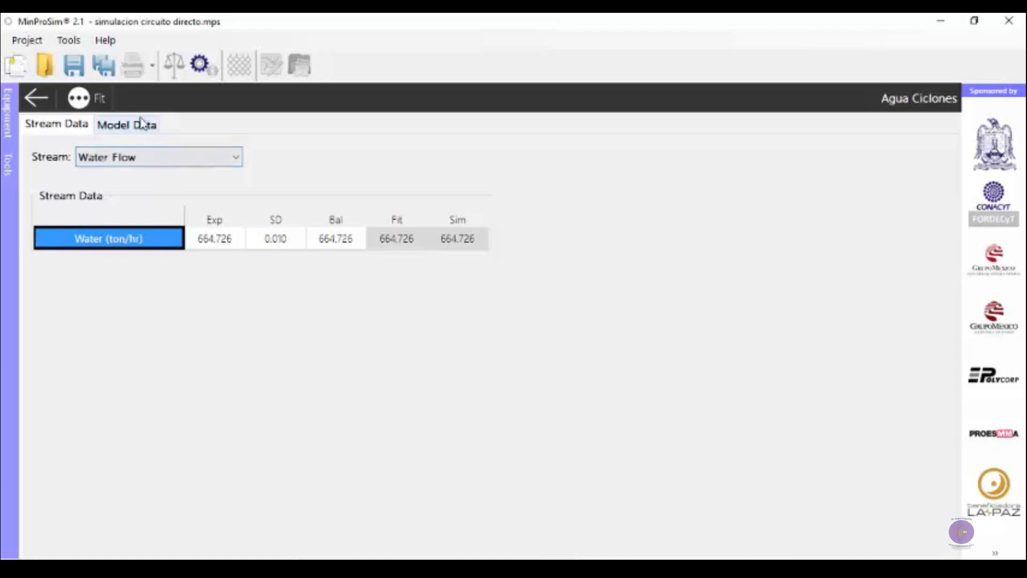
pyautogui.click(35, 98)
pyautogui.doubleClick(345, 270)
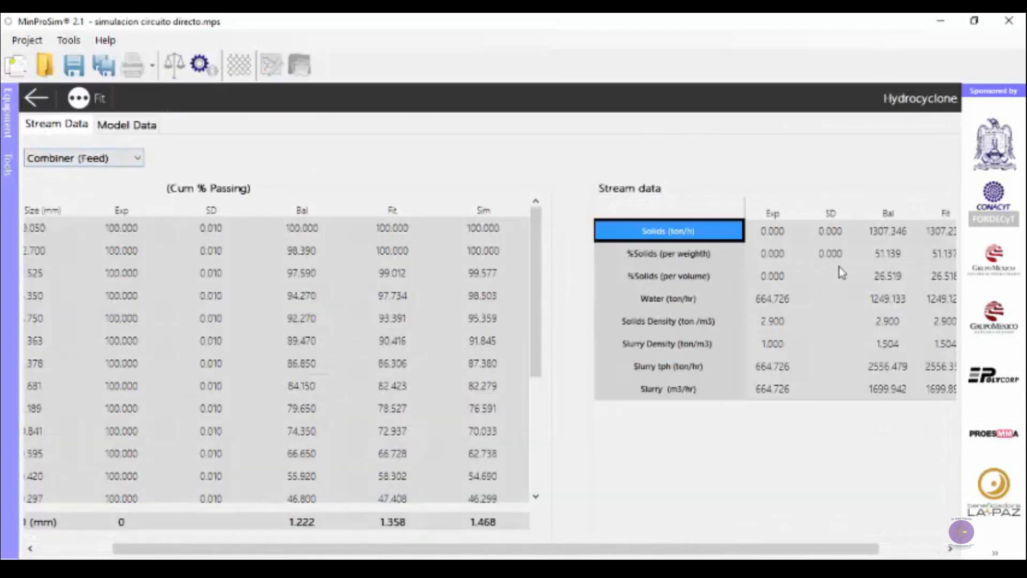
pyautogui.moveTo(652, 543); pyautogui.dragTo(797, 406)
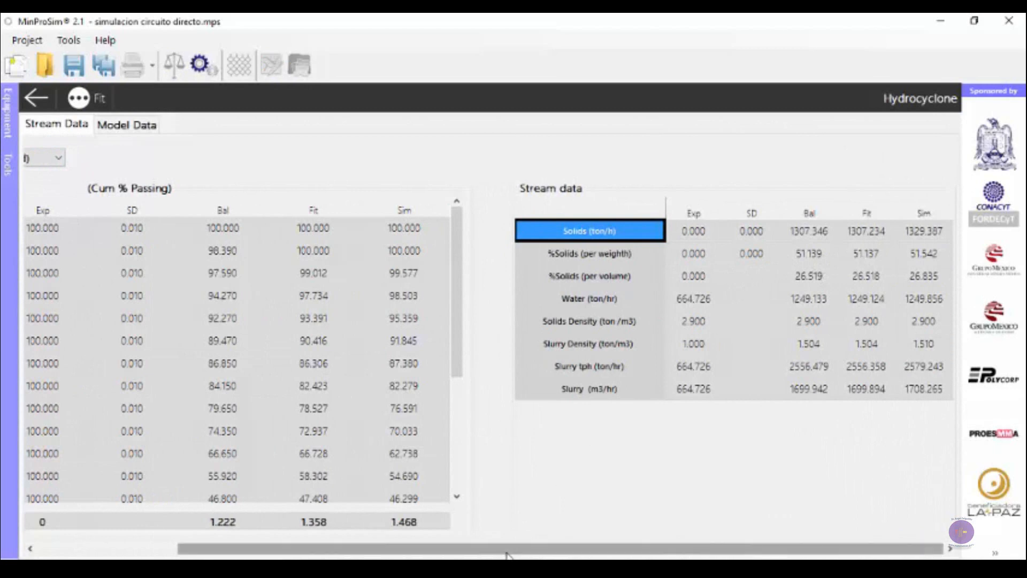
pyautogui.moveTo(511, 548); pyautogui.dragTo(369, 549)
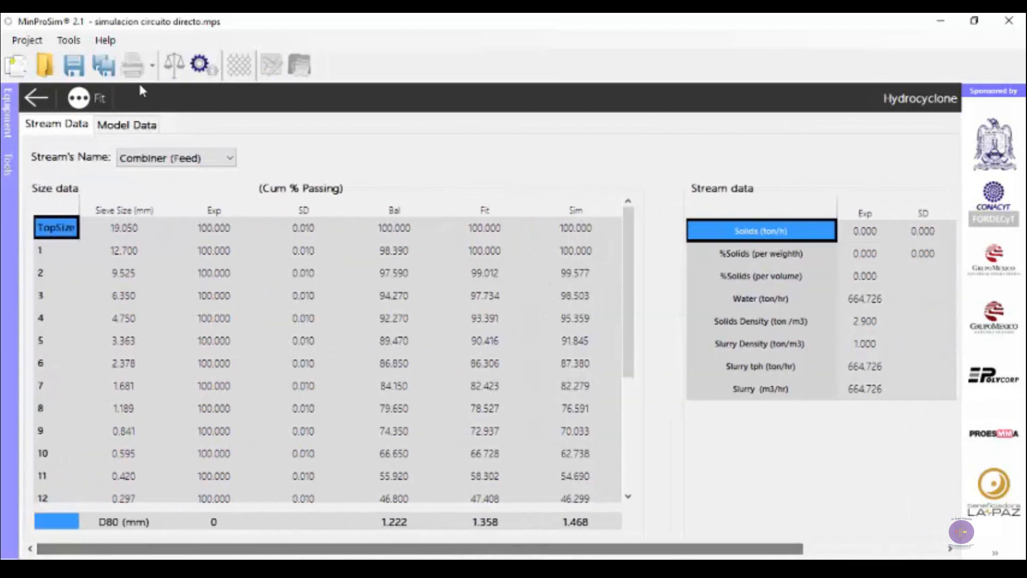
pyautogui.click(34, 97)
# Switch Agua Ciclones to the Required % Solids model and set its required percent solids to 48%
pyautogui.doubleClick(287, 163)
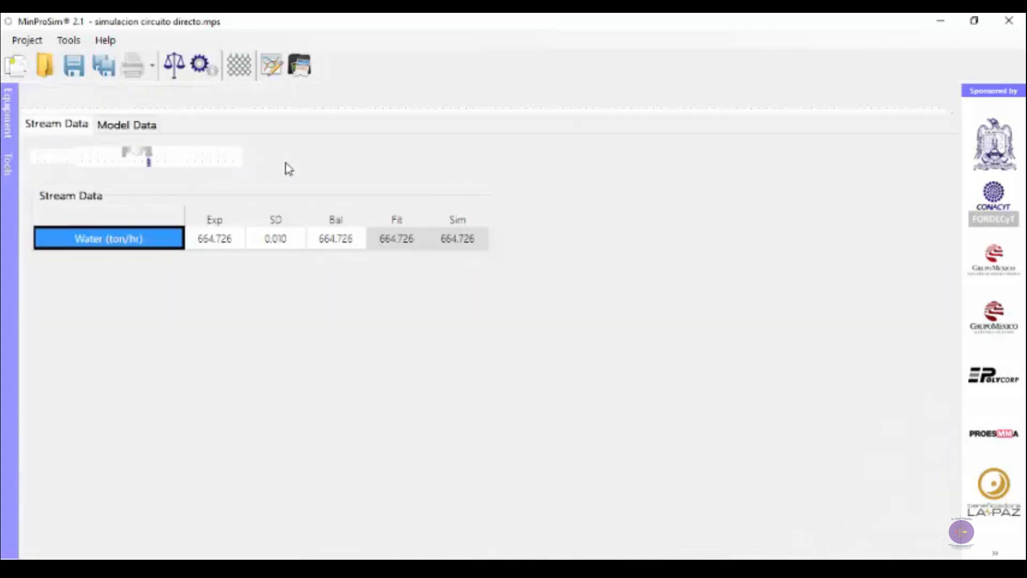
pyautogui.click(128, 124)
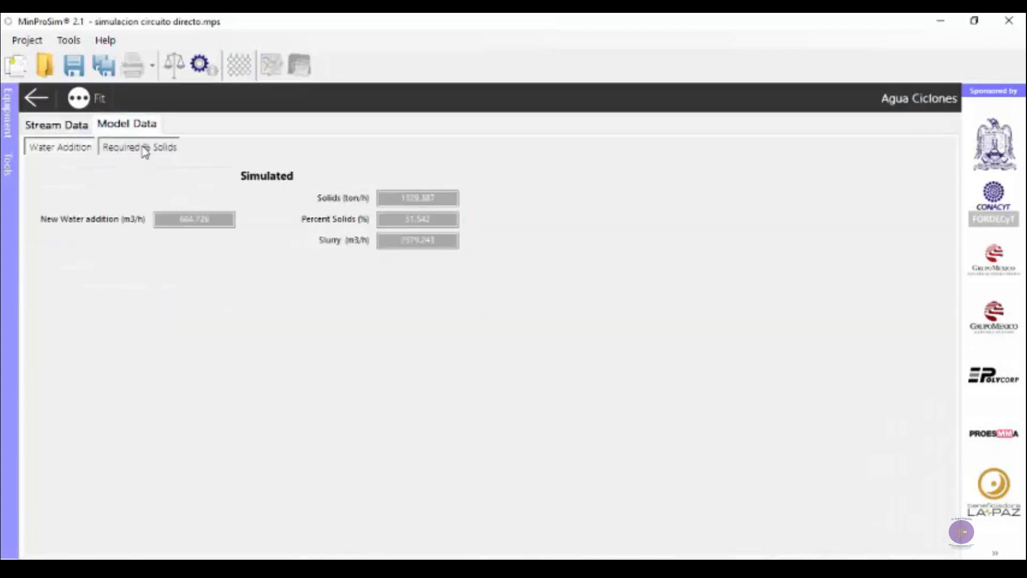
pyautogui.click(143, 148)
pyautogui.moveTo(206, 218); pyautogui.dragTo(129, 220)
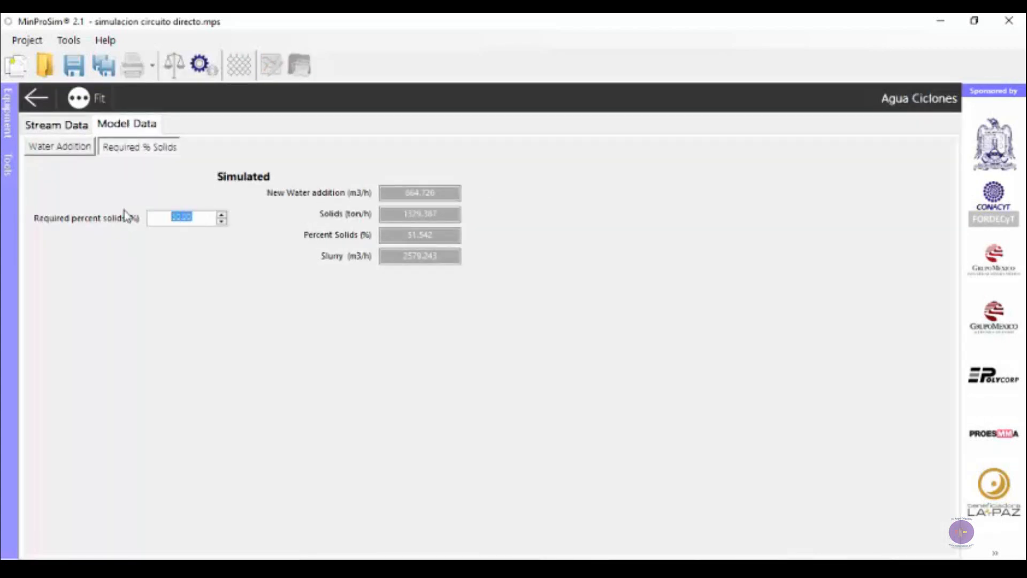
pyautogui.write('48')
pyautogui.press('Return')
pyautogui.click(38, 101)
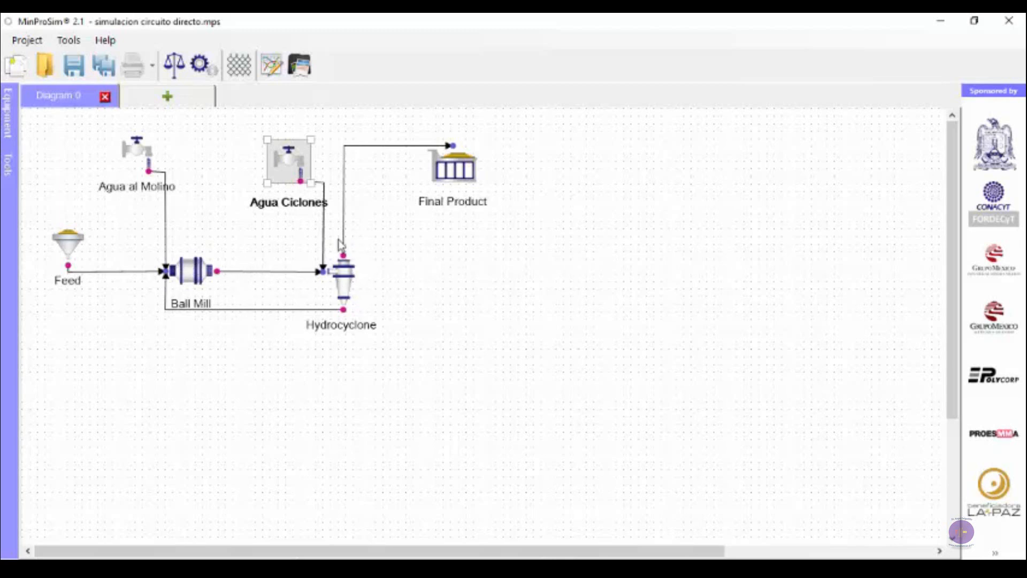
# Simulate the circuit, dismiss the mail notification and simulation summary, and deselect Agua Ciclones
pyautogui.click(211, 68)
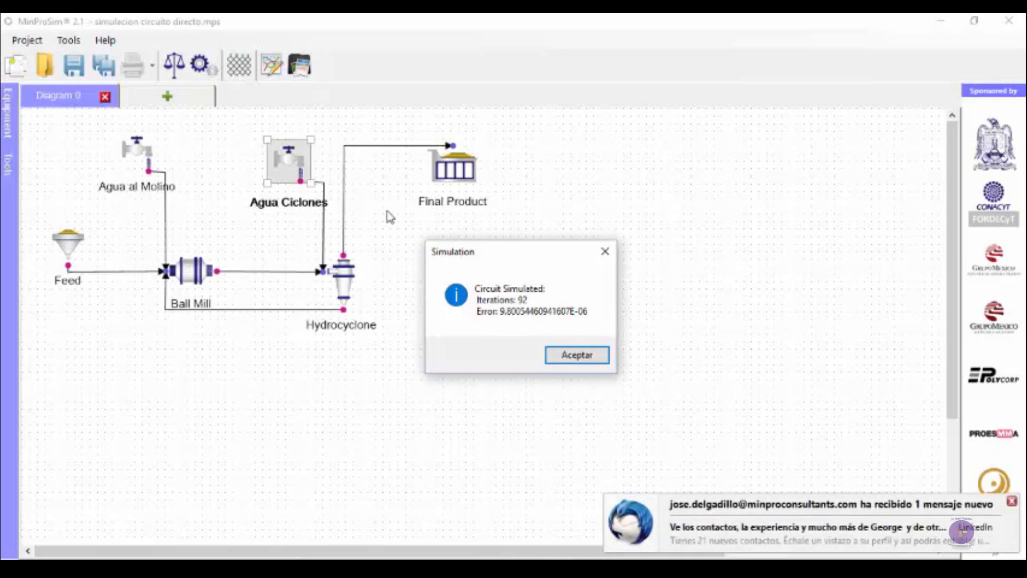
pyautogui.click(1012, 502)
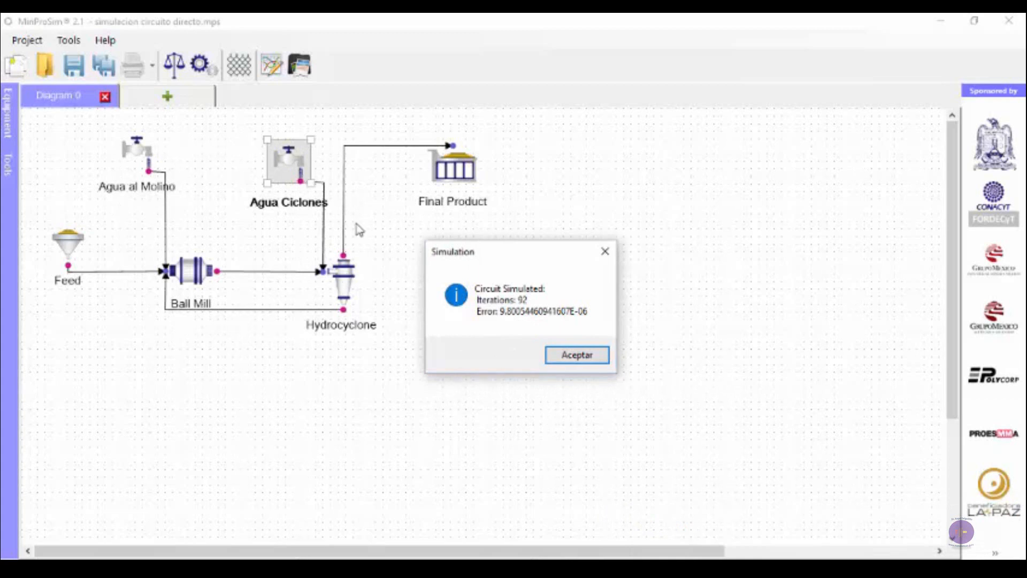
pyautogui.click(586, 357)
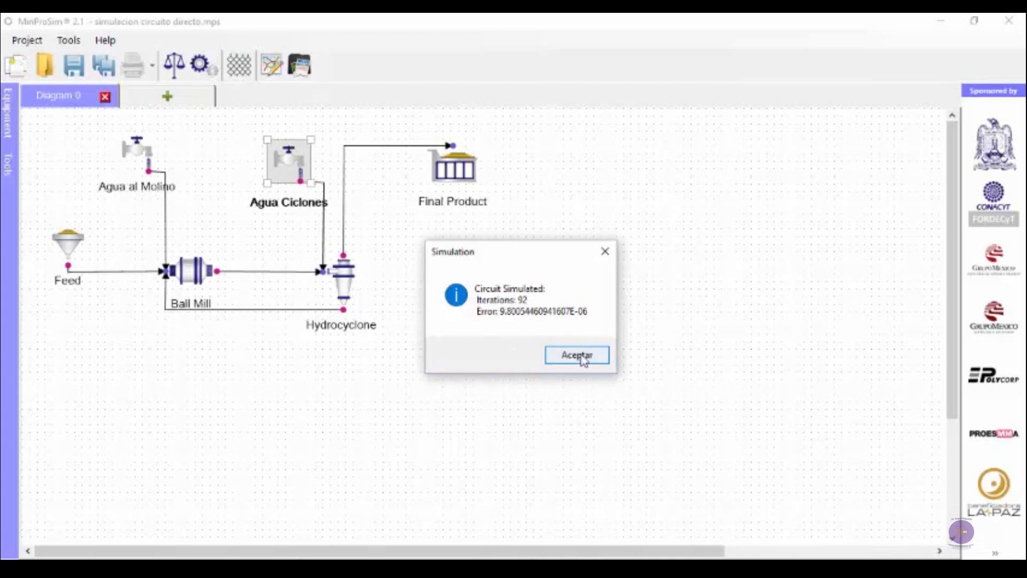
pyautogui.click(523, 336)
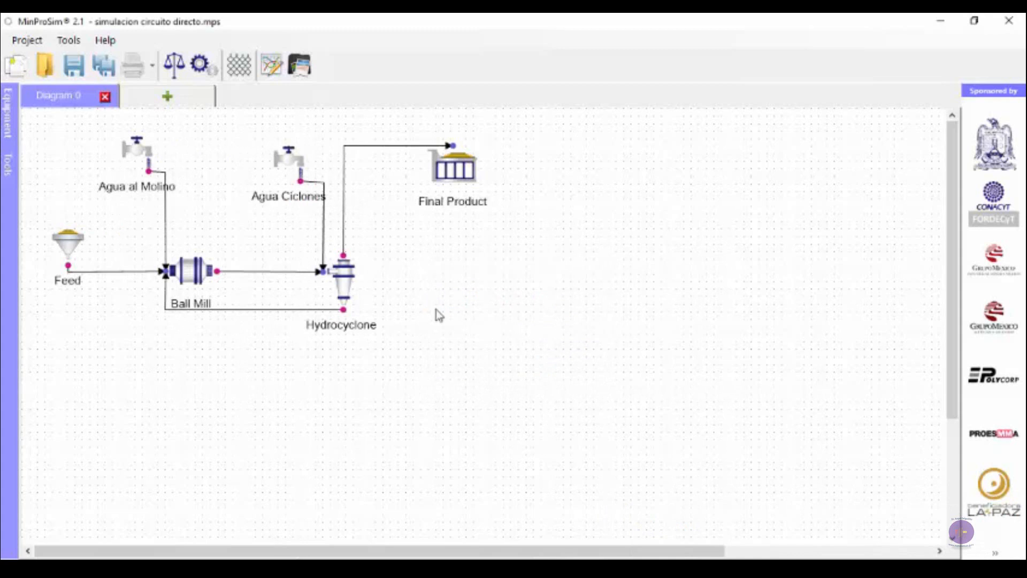
# Review the simulated water addition, solids and slurry flows of Agua al Molino and Agua Ciclones
pyautogui.doubleClick(138, 158)
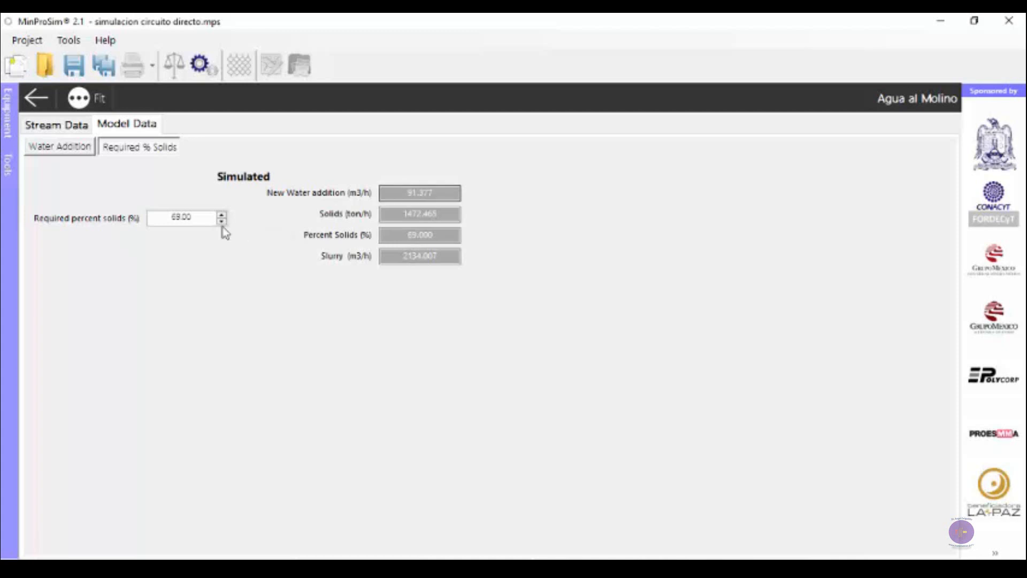
pyautogui.click(34, 98)
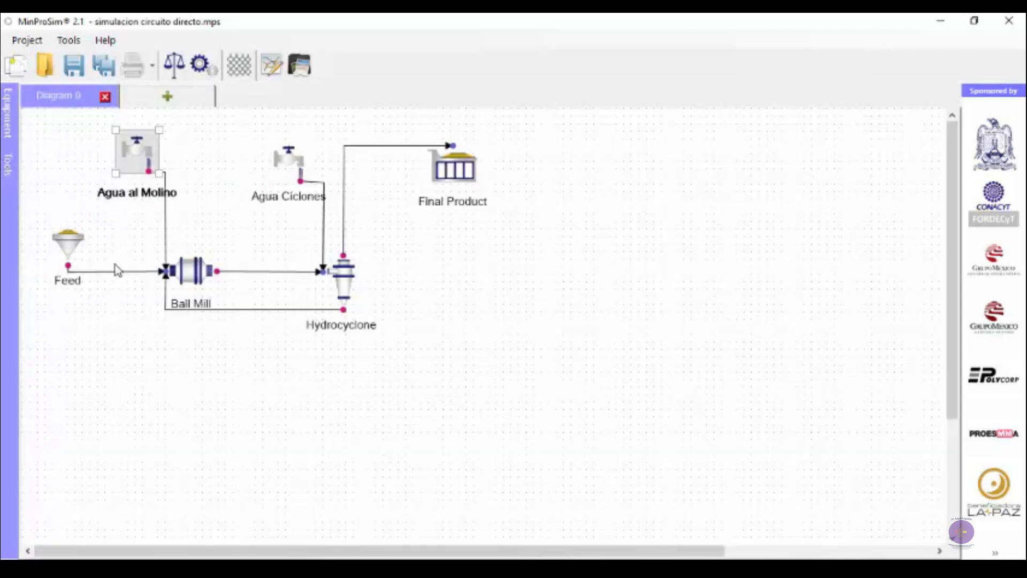
pyautogui.click(299, 167)
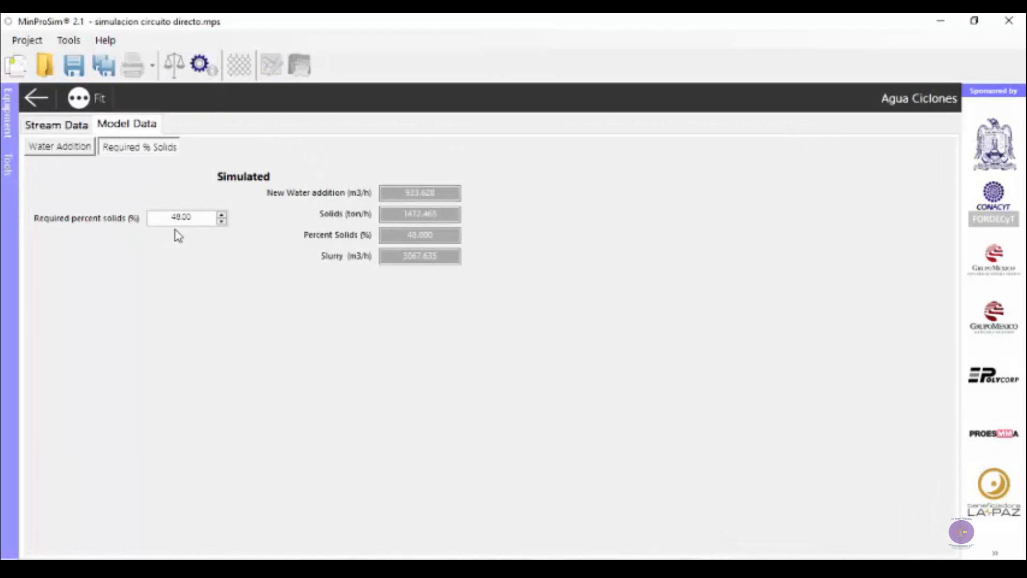
pyautogui.click(36, 98)
# Compare the Hydrocyclone's original and simulated pressure and circulating load in its model data
pyautogui.doubleClick(345, 281)
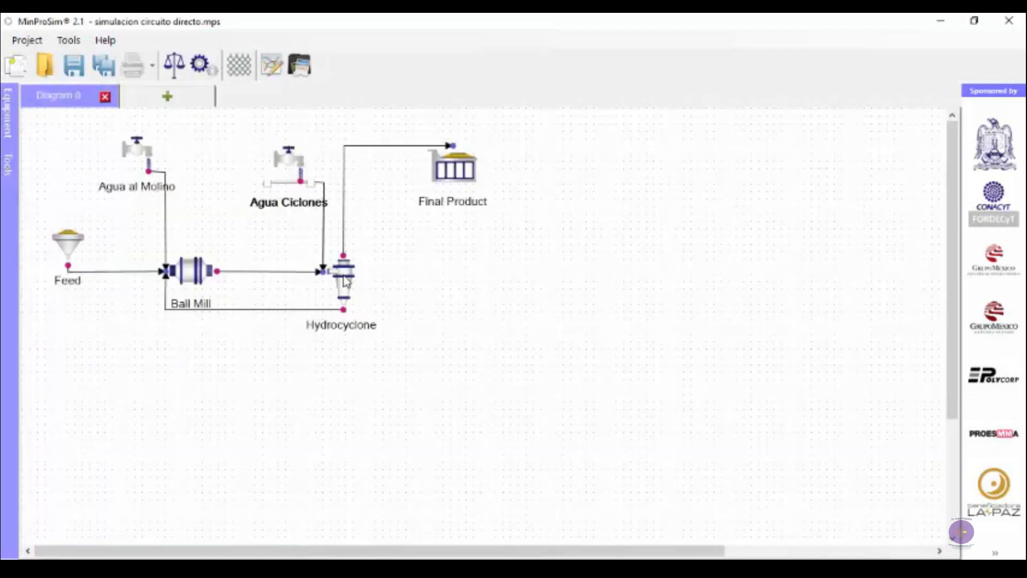
pyautogui.click(144, 130)
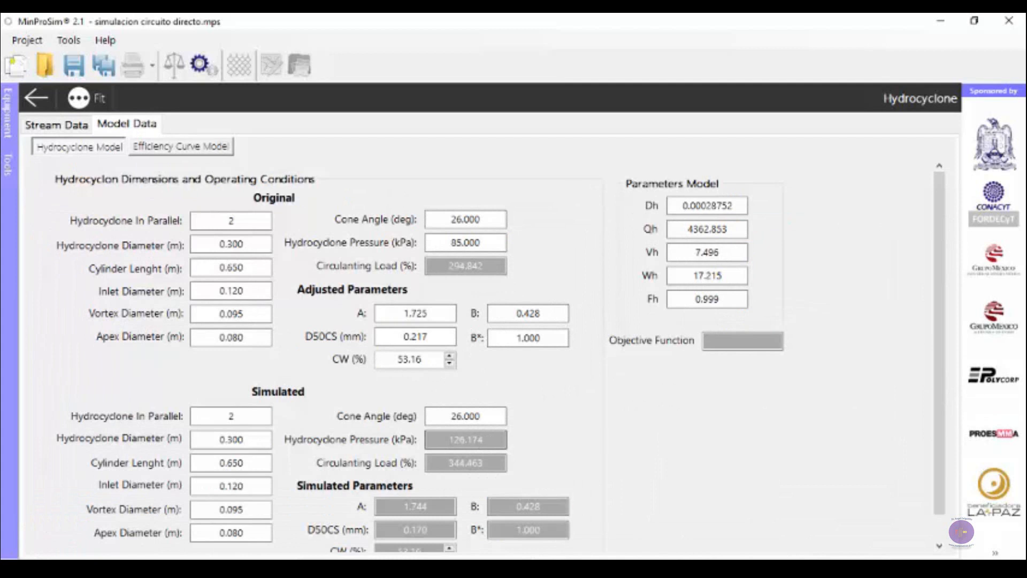
pyautogui.scroll(-1, 939, 268)
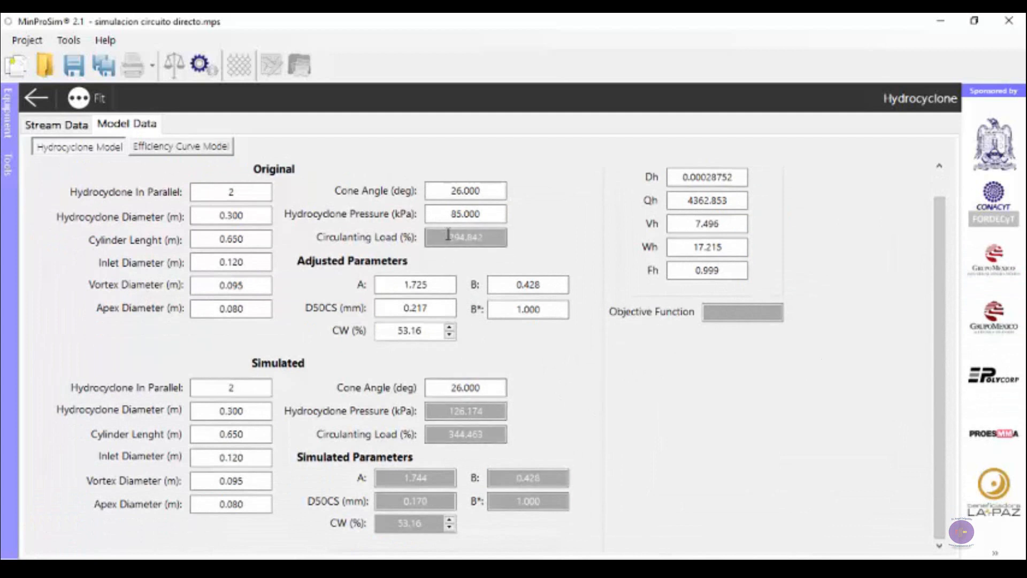
pyautogui.moveTo(449, 236); pyautogui.dragTo(475, 236)
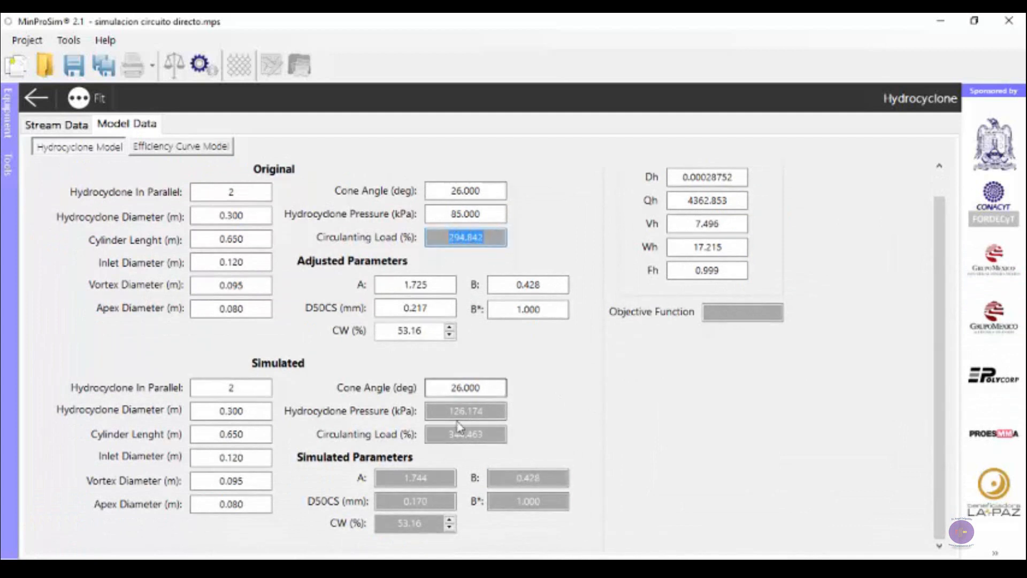
pyautogui.moveTo(448, 434); pyautogui.dragTo(486, 436)
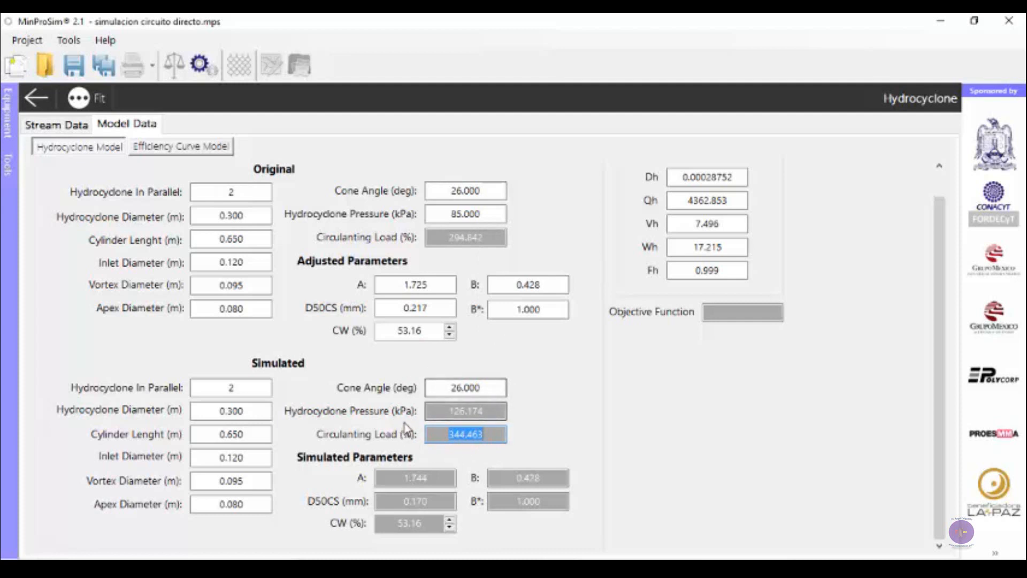
pyautogui.click(490, 438)
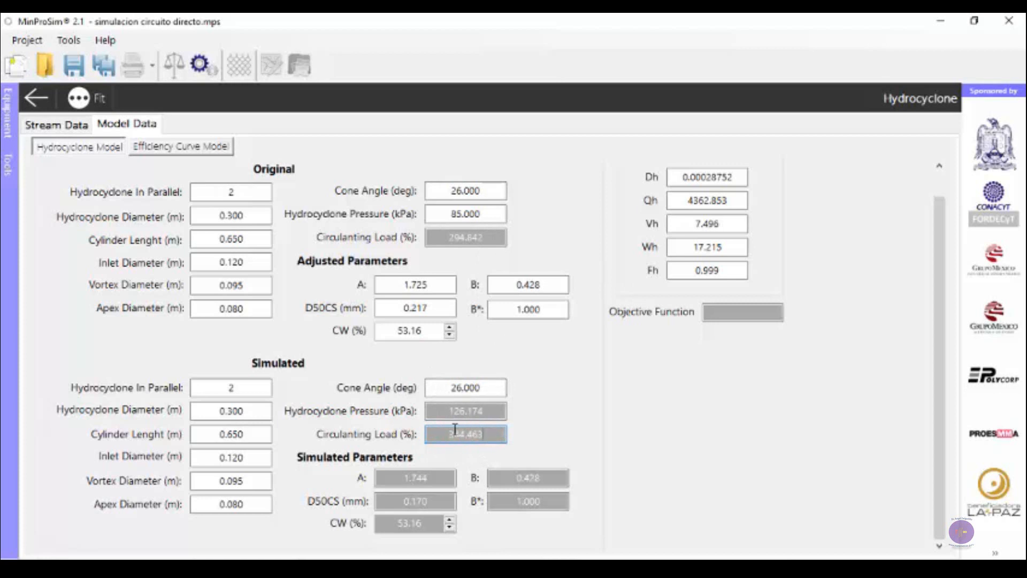
# Examine the simulated D80, size distribution and stream data of the Hydrocyclone's Overflow (Fine) stream, then return to the diagram
pyautogui.click(57, 127)
pyautogui.click(160, 160)
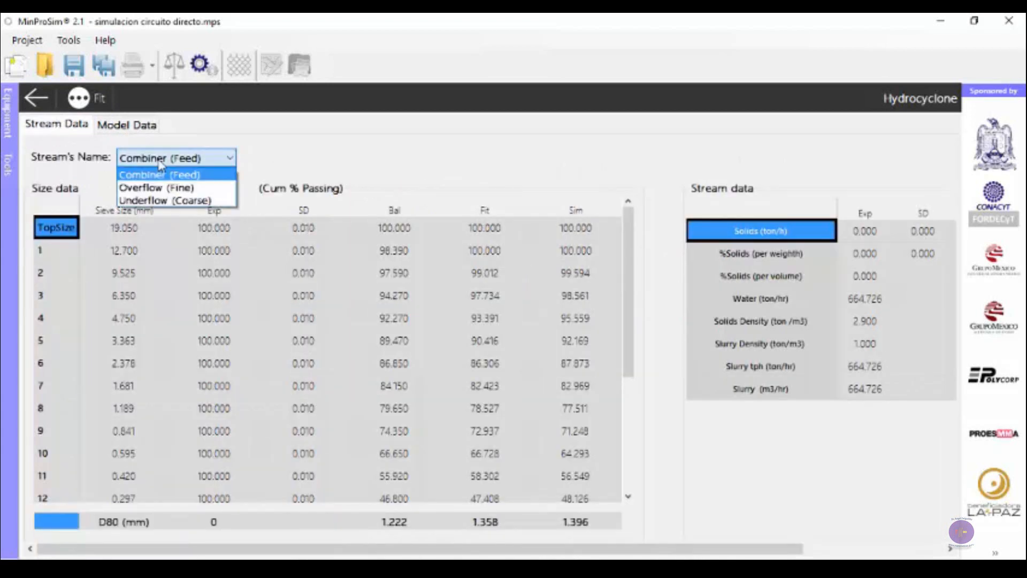
pyautogui.click(156, 188)
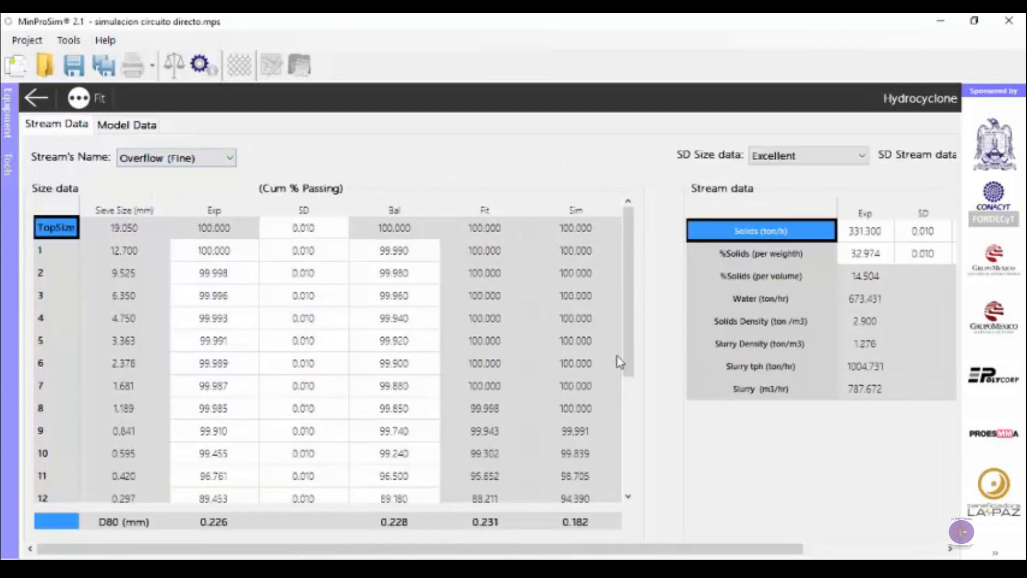
pyautogui.moveTo(626, 359); pyautogui.dragTo(629, 389)
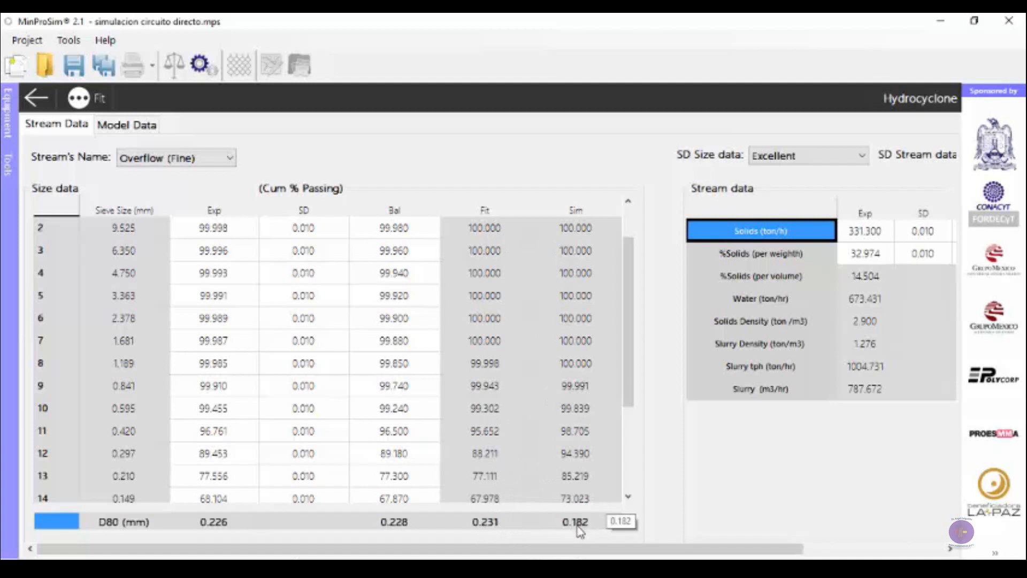
pyautogui.moveTo(634, 551); pyautogui.dragTo(776, 551)
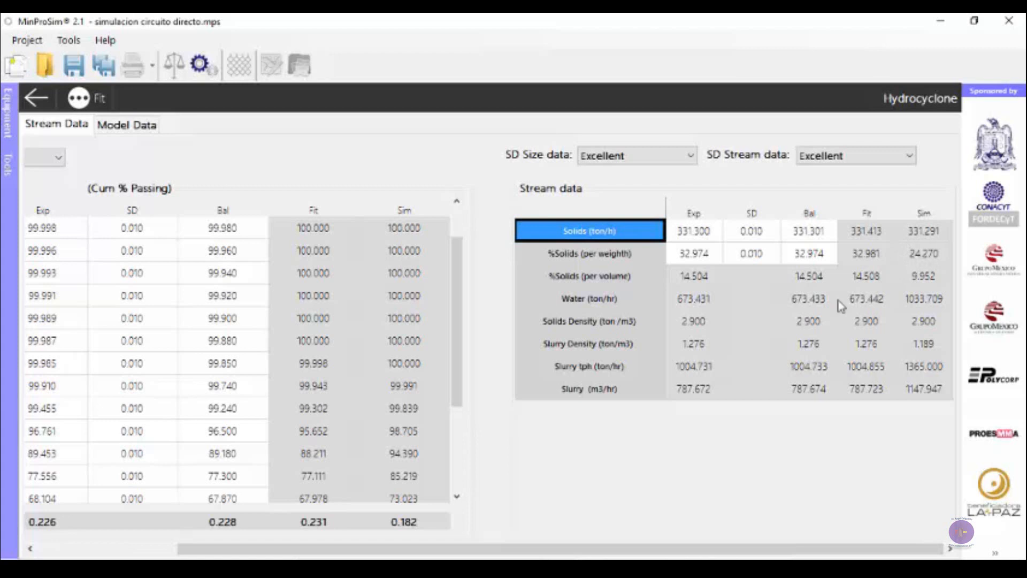
pyautogui.moveTo(537, 547); pyautogui.dragTo(321, 537)
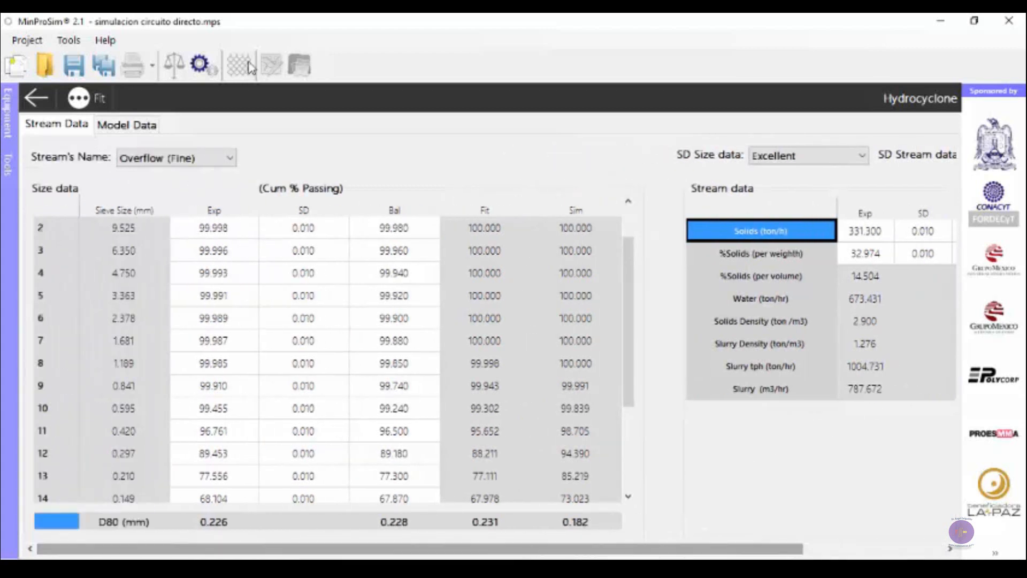
pyautogui.click(38, 98)
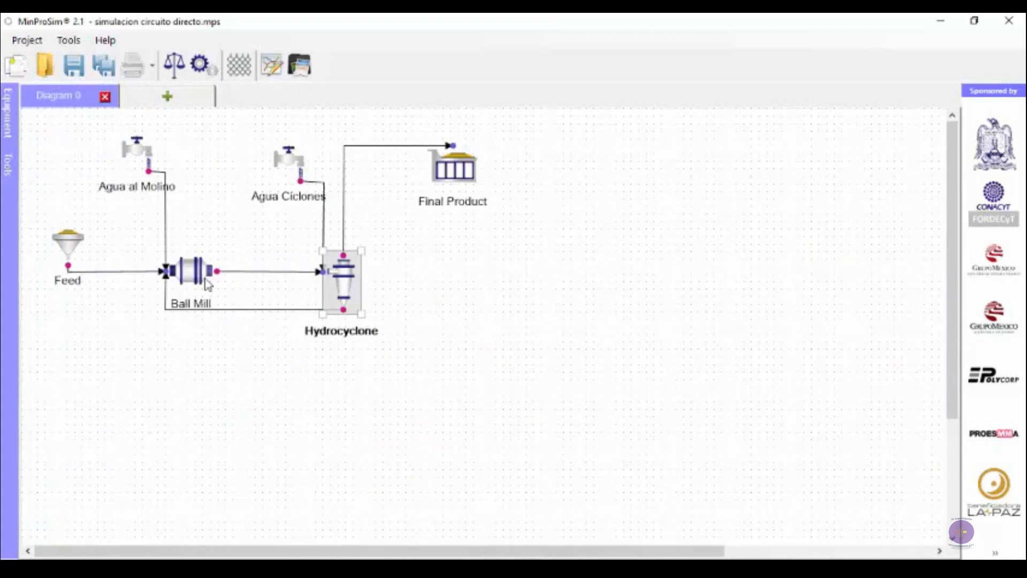
# Examine the Ball Mill's simulated gross engine power and P80 in its model data, then return to the diagram
pyautogui.doubleClick(207, 284)
pyautogui.click(126, 125)
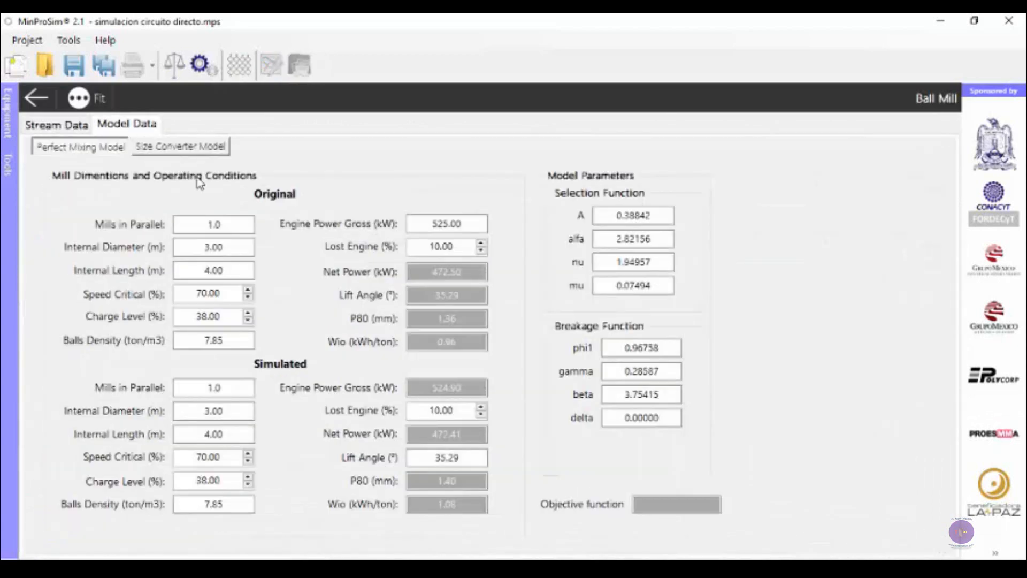
pyautogui.doubleClick(461, 387)
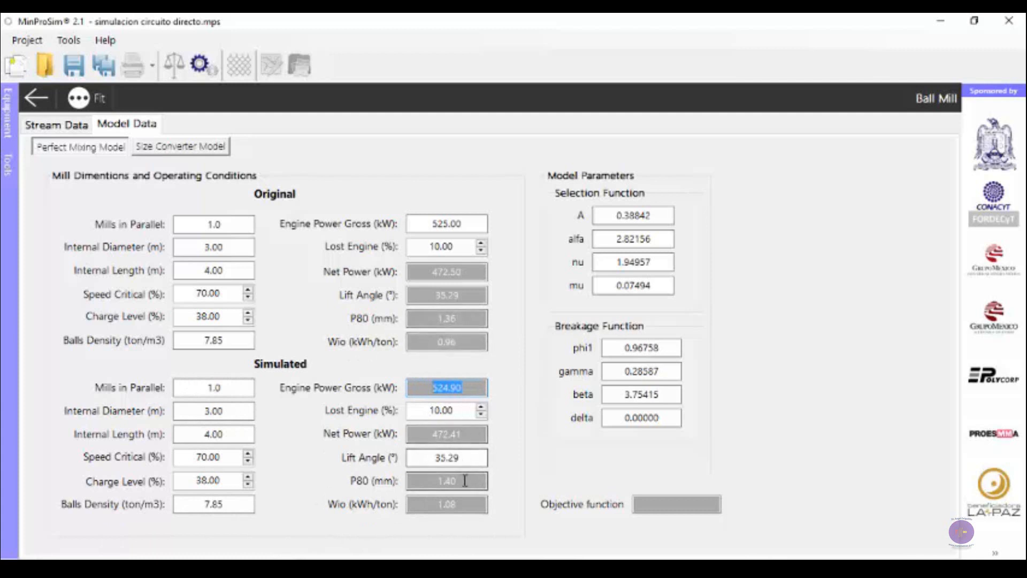
pyautogui.moveTo(465, 481); pyautogui.dragTo(443, 483)
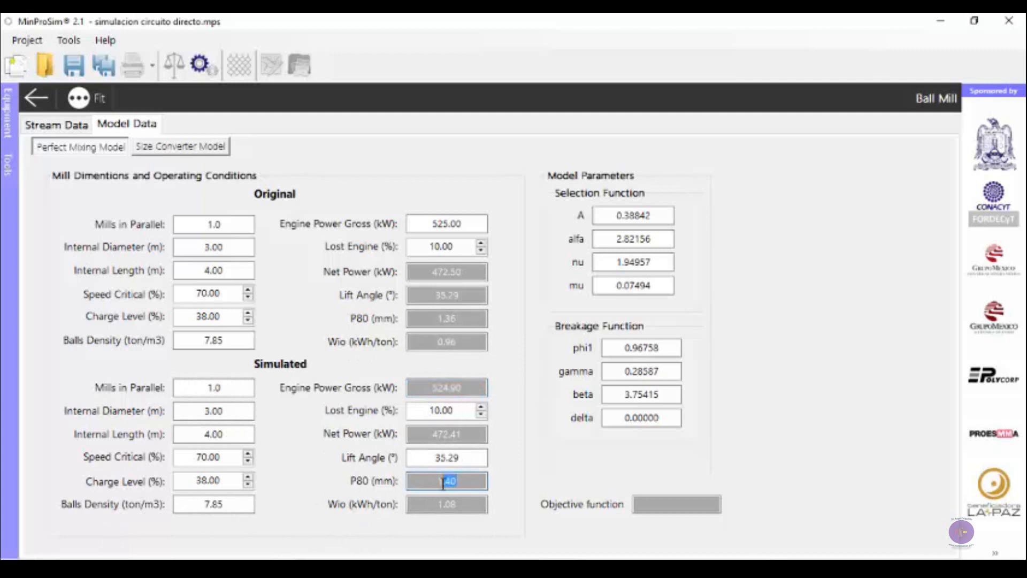
pyautogui.click(36, 98)
# Compare the Fit and Sim size distribution curves of the Hydrocyclone's Overflow (Fines) on a logarithmic X axis, then close the graph
pyautogui.click(270, 68)
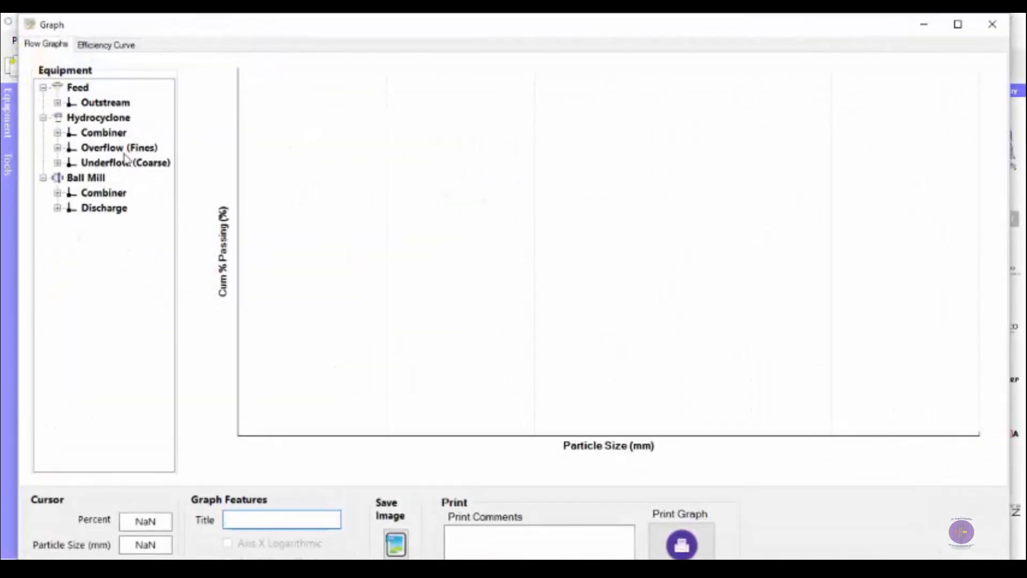
pyautogui.click(57, 148)
pyautogui.click(85, 194)
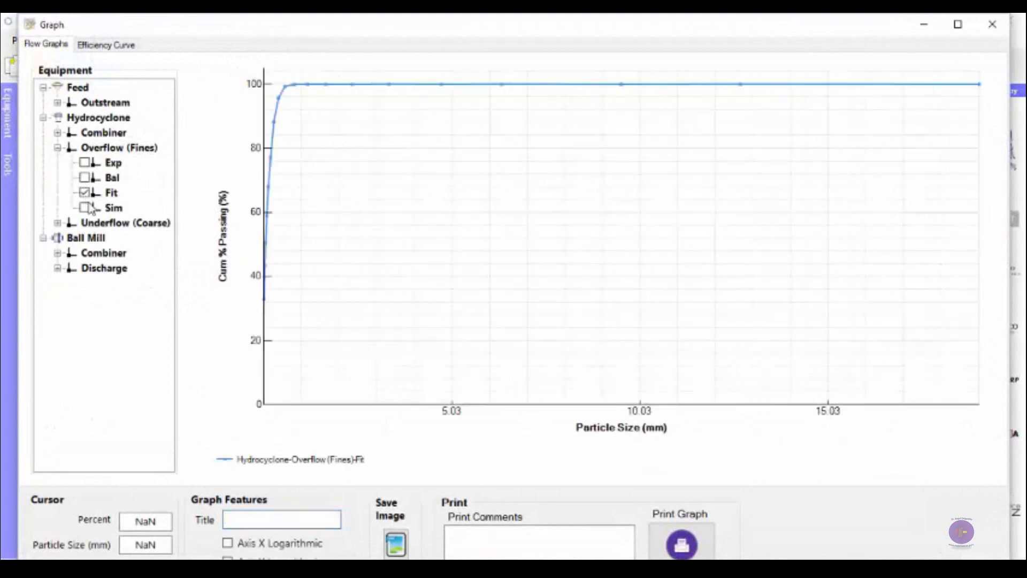
pyautogui.click(228, 544)
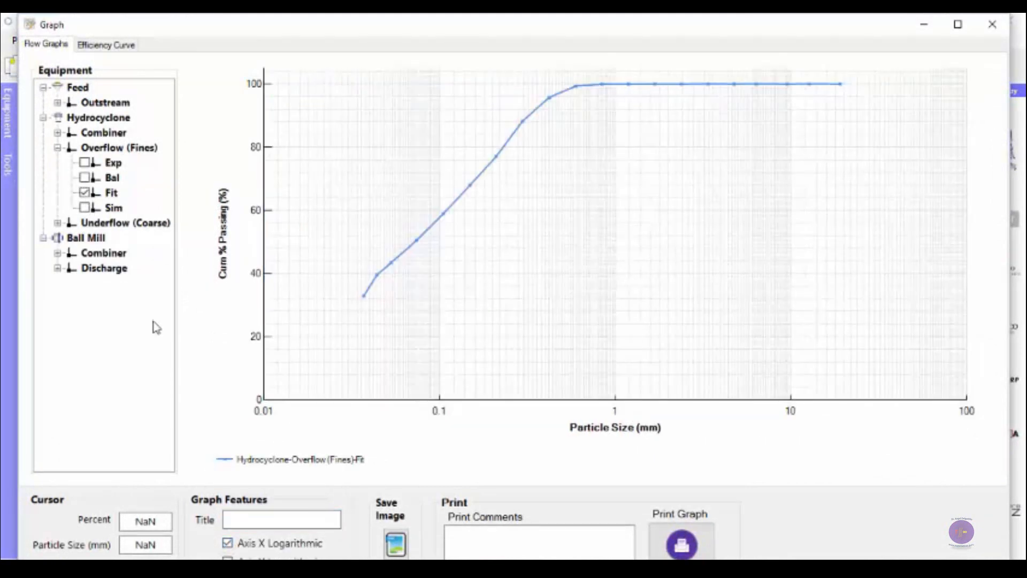
pyautogui.click(85, 208)
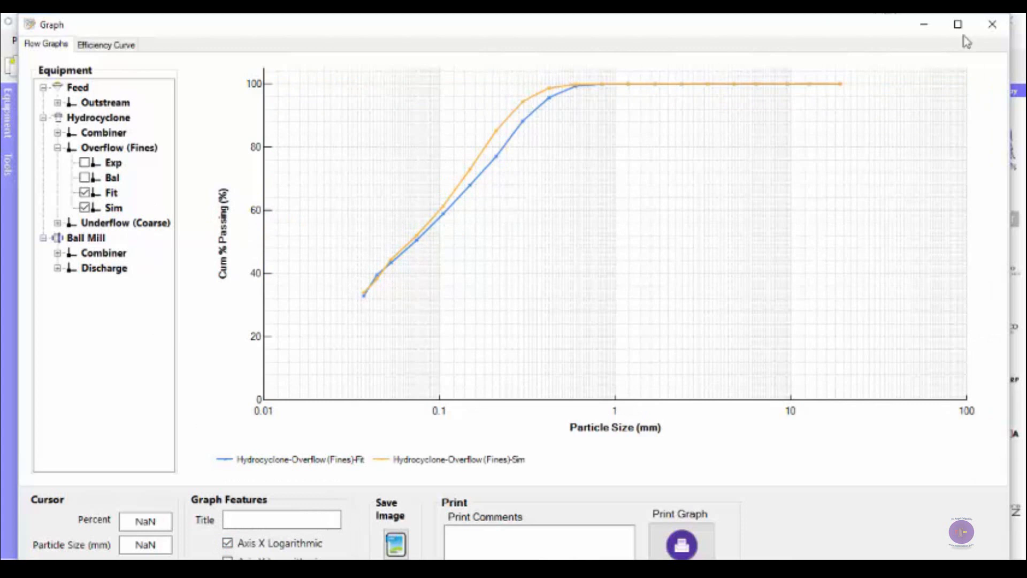
pyautogui.click(992, 24)
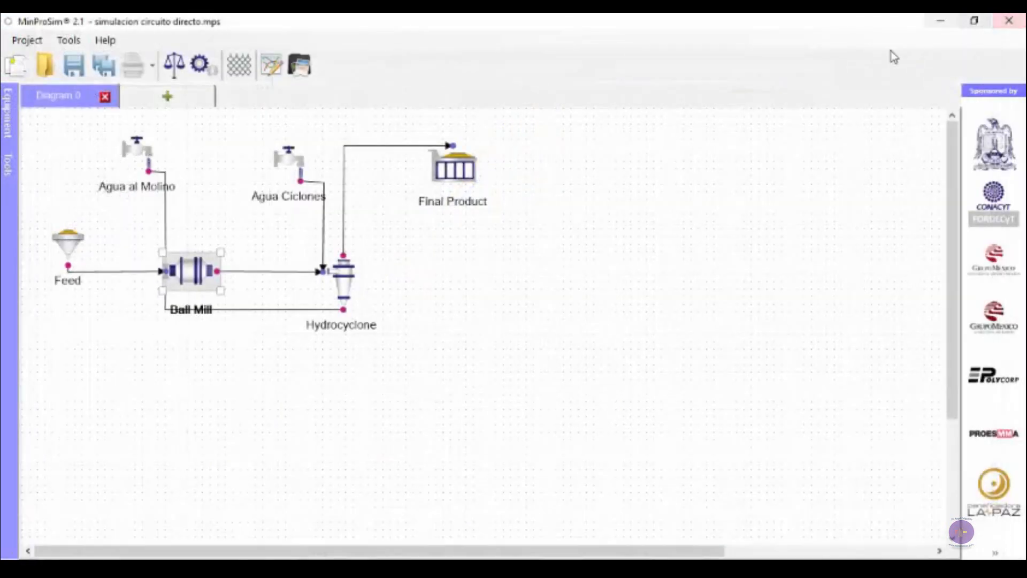
# Review the Hydrocyclone's feed stream sizes and its original and simulated model data, then return to the diagram
pyautogui.click(345, 279)
pyautogui.doubleClick(345, 279)
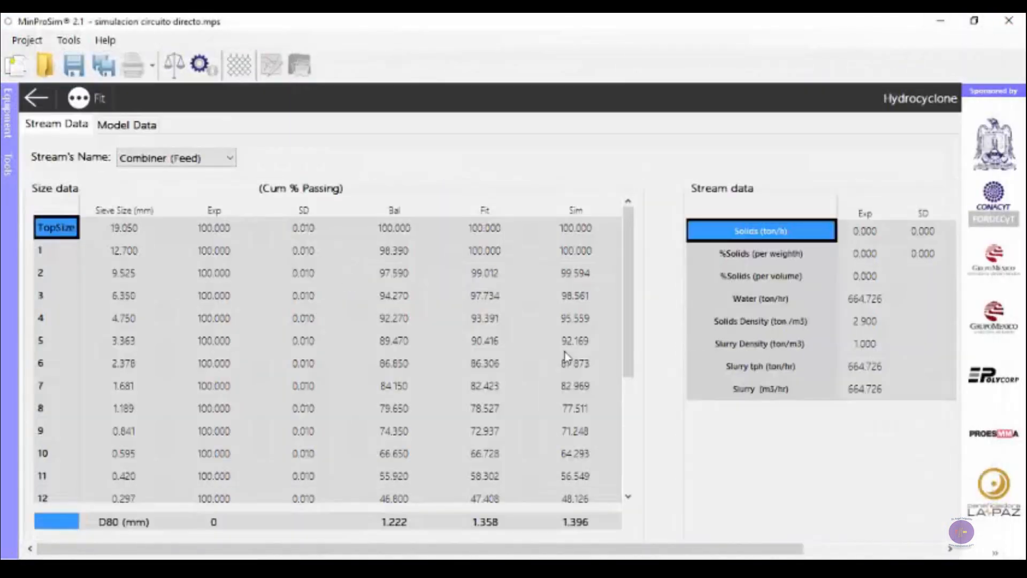
pyautogui.click(143, 126)
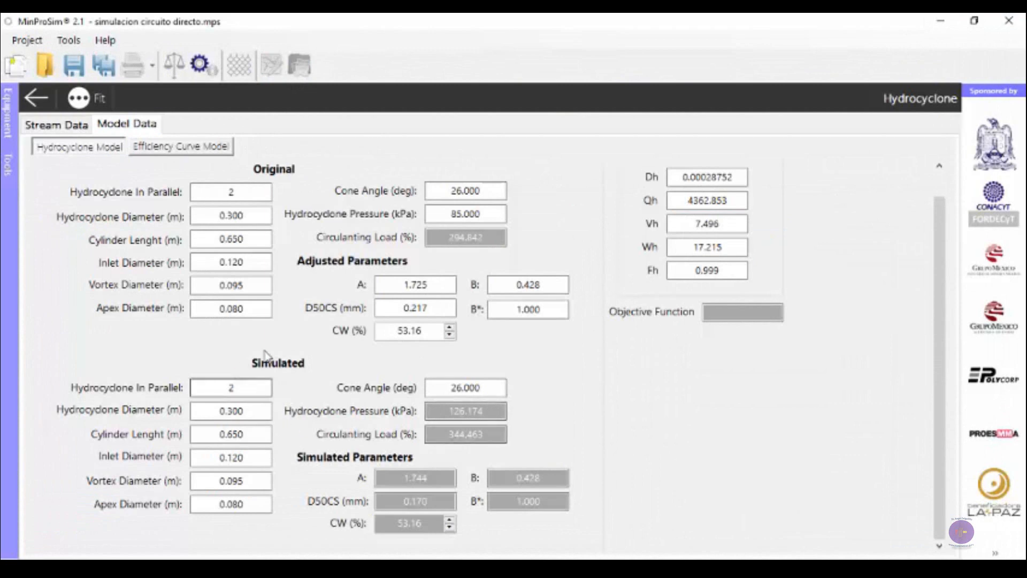
pyautogui.click(35, 97)
# Set the required percent solids of Agua Ciclones to 49%, rerun the simulation and return to the diagram
pyautogui.doubleClick(298, 172)
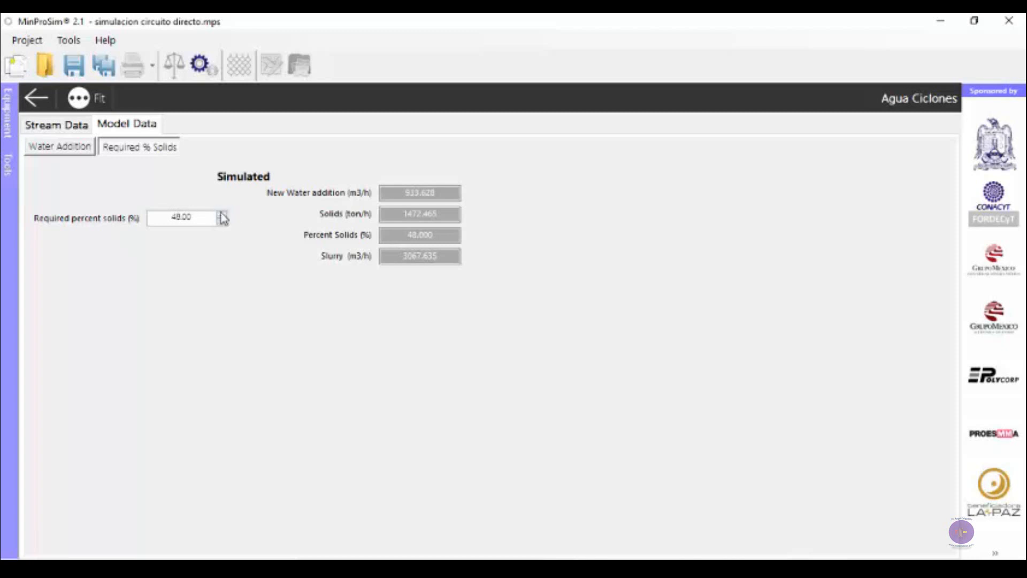
pyautogui.click(200, 65)
pyautogui.click(580, 358)
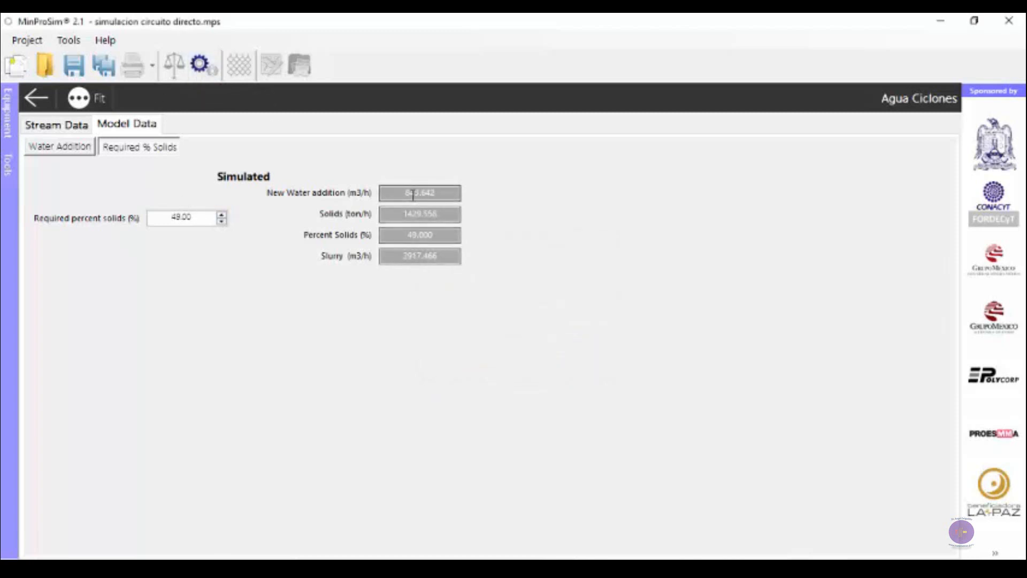
pyautogui.click(33, 102)
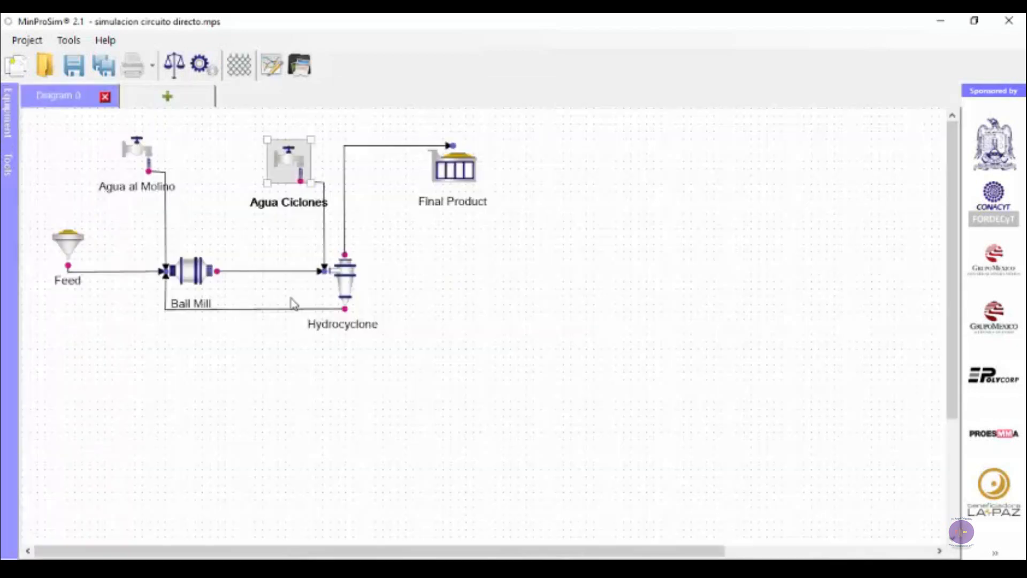
# Check the Hydrocyclone's simulated pressure and circulating load after the rerun, then return to the diagram
pyautogui.doubleClick(342, 287)
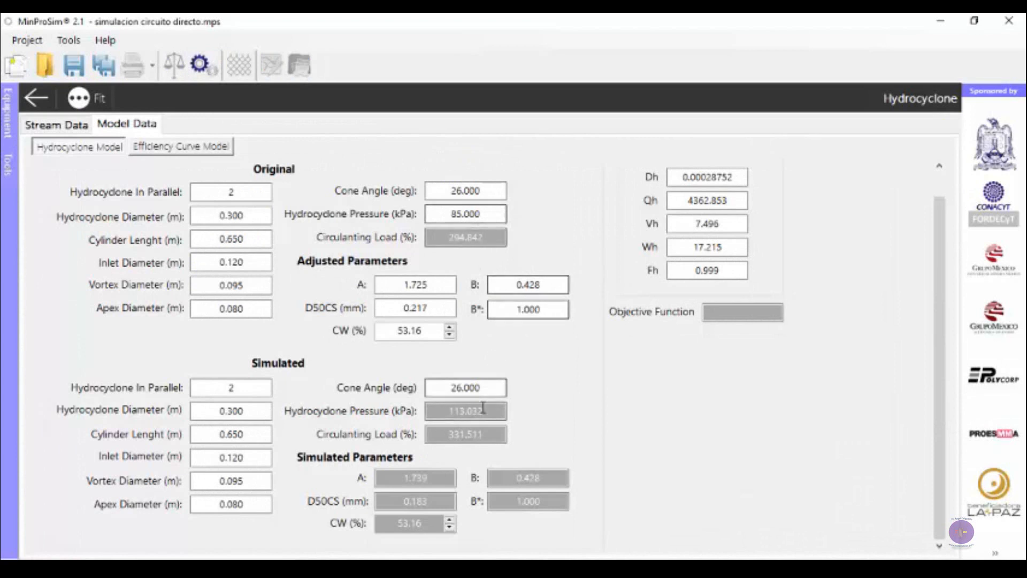
pyautogui.moveTo(482, 410)
pyautogui.mouseDown()
pyautogui.moveTo(458, 409)
pyautogui.moveTo(488, 411)
pyautogui.mouseUp()
pyautogui.click(453, 410)
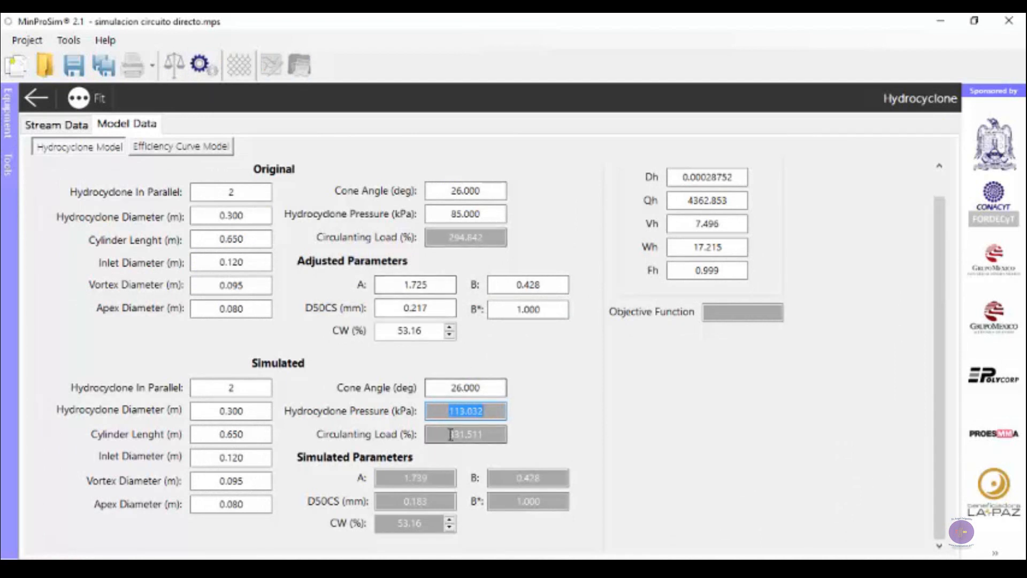
pyautogui.click(36, 98)
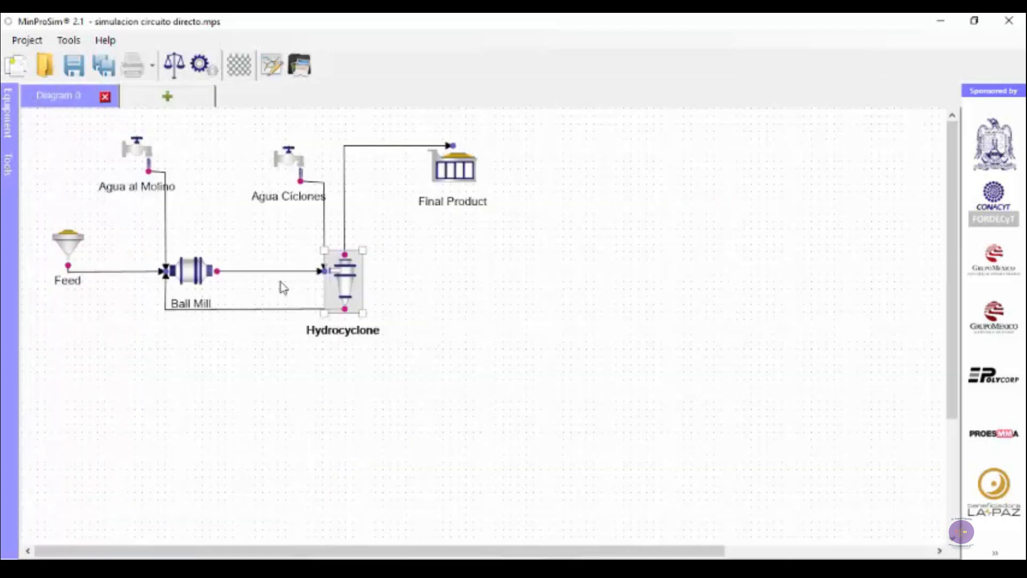
# Examine the simulated D80, solids percentage and water flow of the Hydrocyclone's Overflow (Fine) stream, then return to the diagram
pyautogui.doubleClick(352, 286)
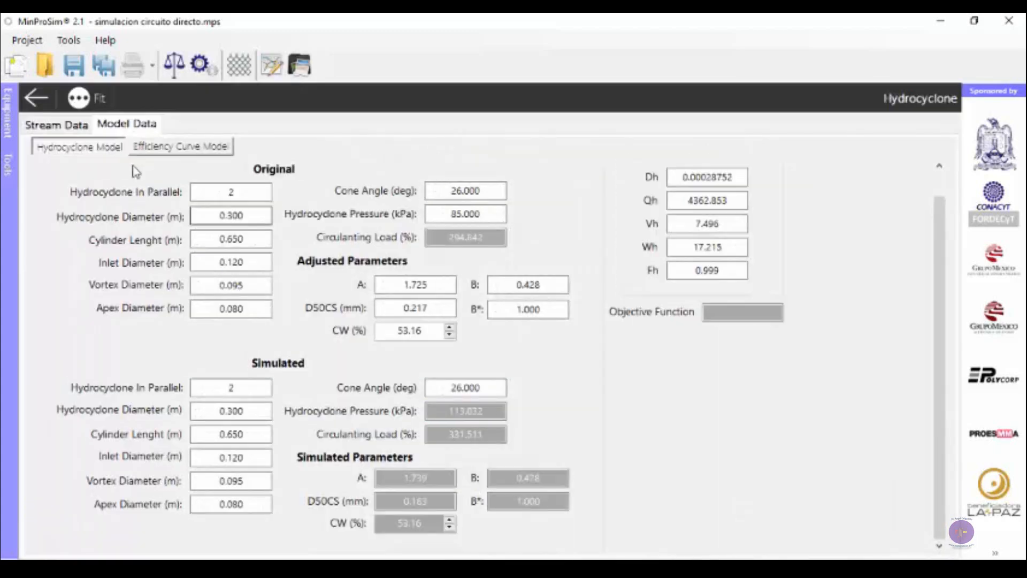
pyautogui.click(53, 123)
pyautogui.click(166, 158)
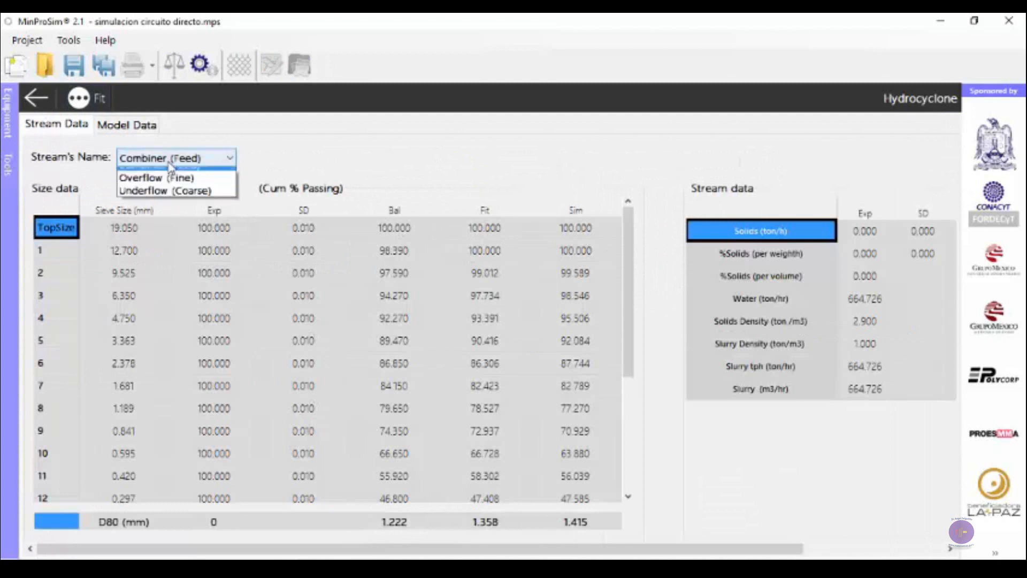
pyautogui.click(170, 189)
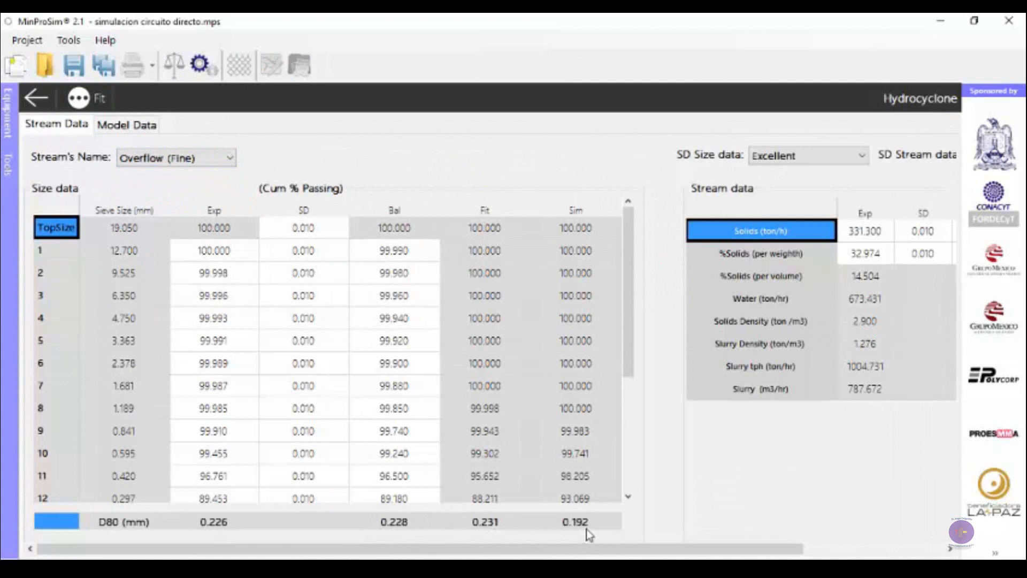
pyautogui.moveTo(587, 549); pyautogui.dragTo(727, 549)
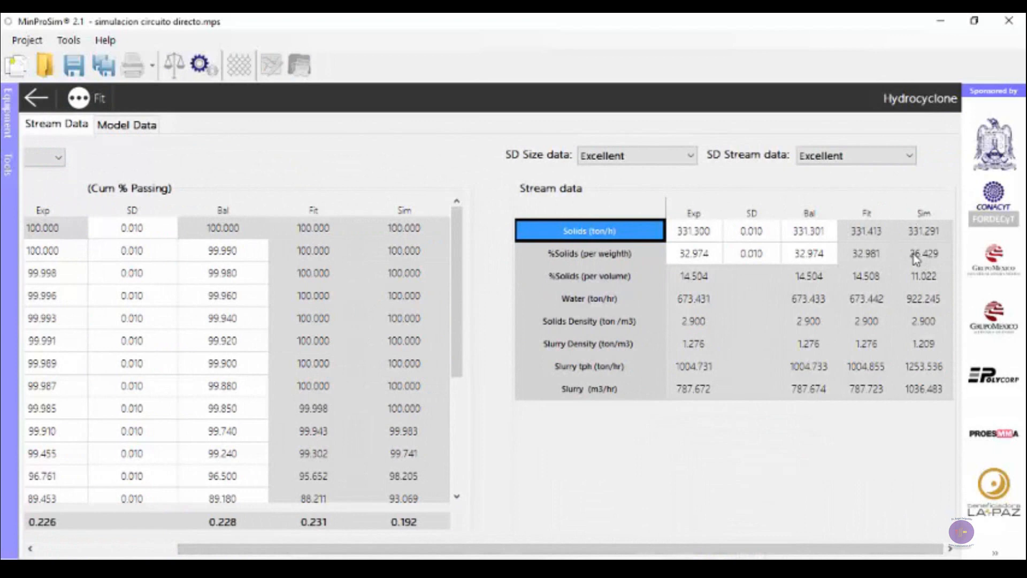
pyautogui.click(36, 104)
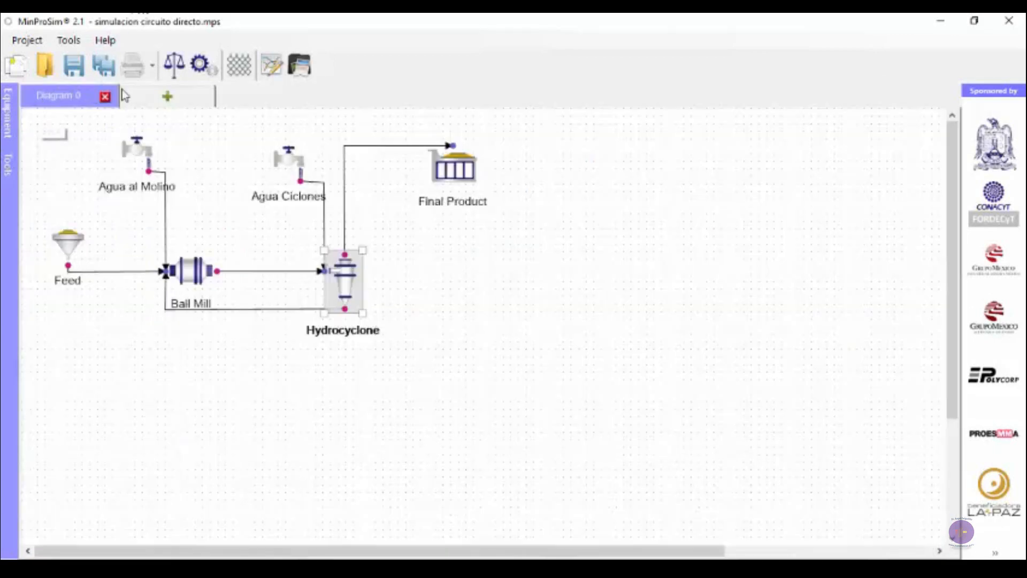
# Plot the Overflow (Fines) Fit and Sim curves for the rerun on a logarithmic X axis, compare them and close the graph
pyautogui.click(271, 65)
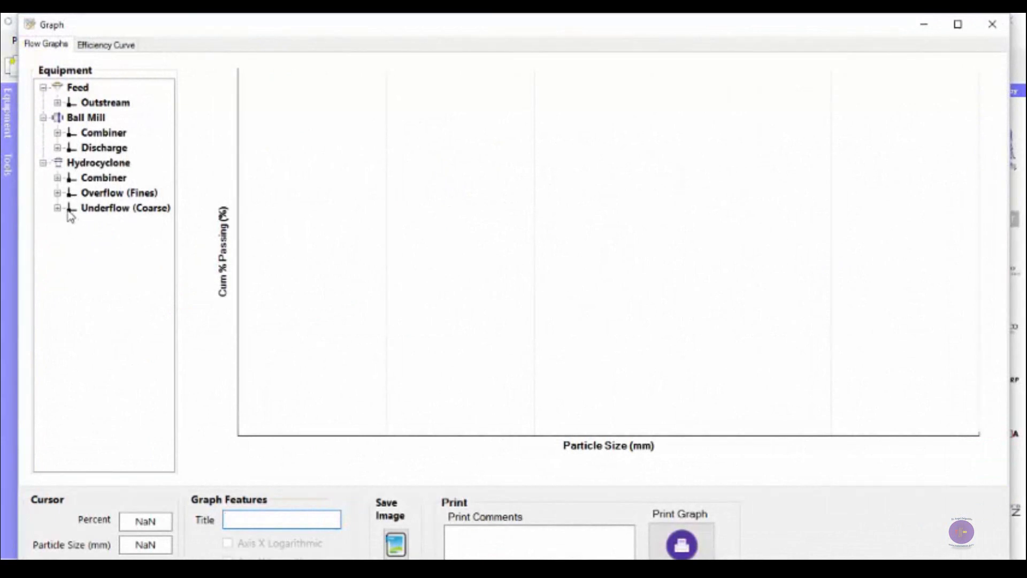
pyautogui.click(57, 193)
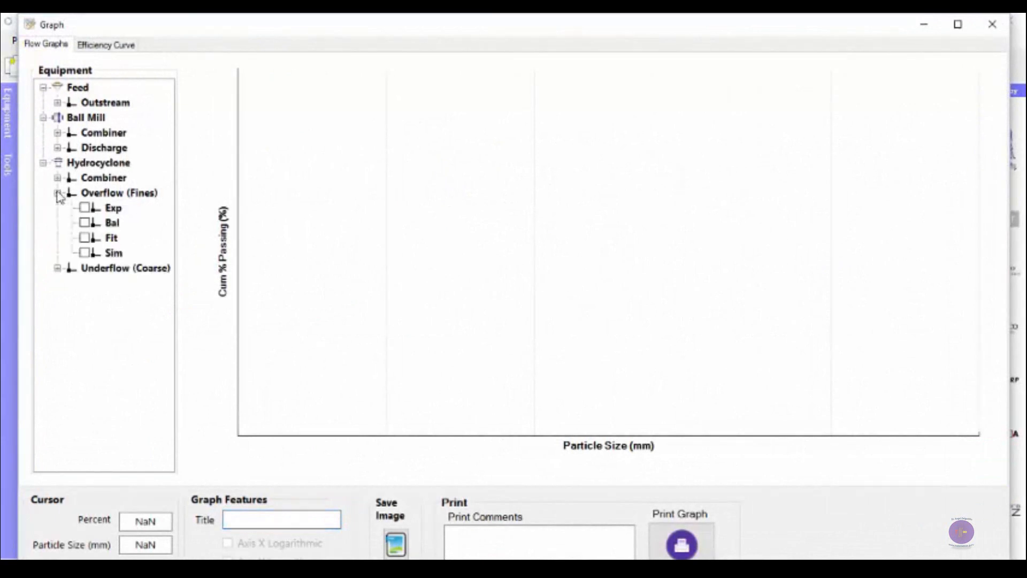
pyautogui.click(85, 238)
pyautogui.click(84, 252)
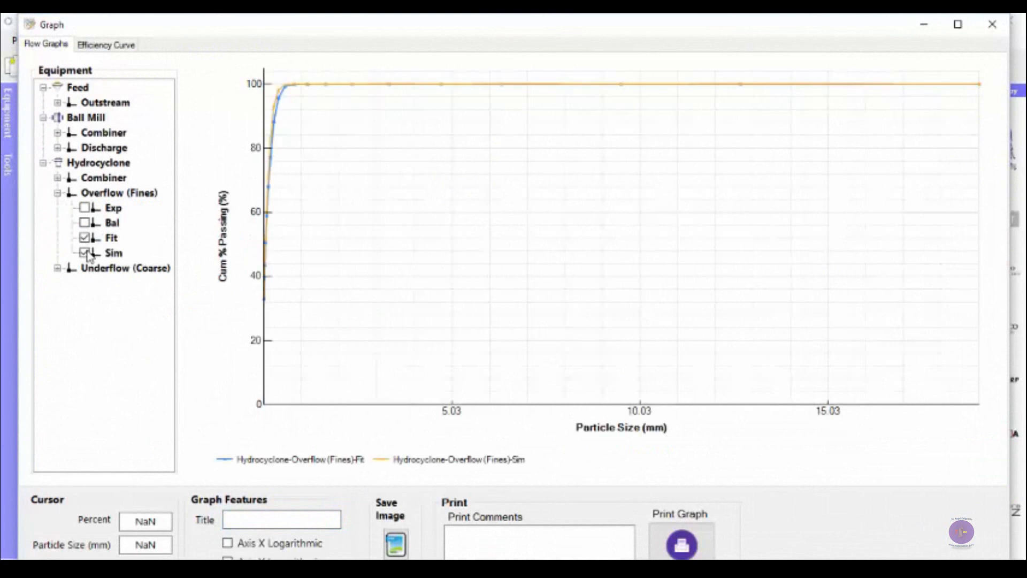
pyautogui.click(229, 544)
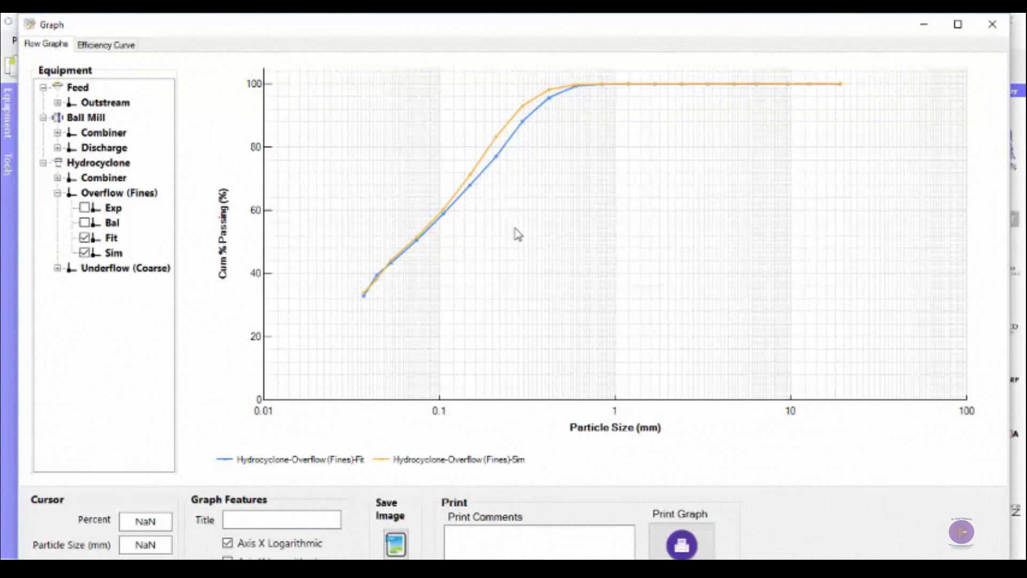
pyautogui.click(995, 25)
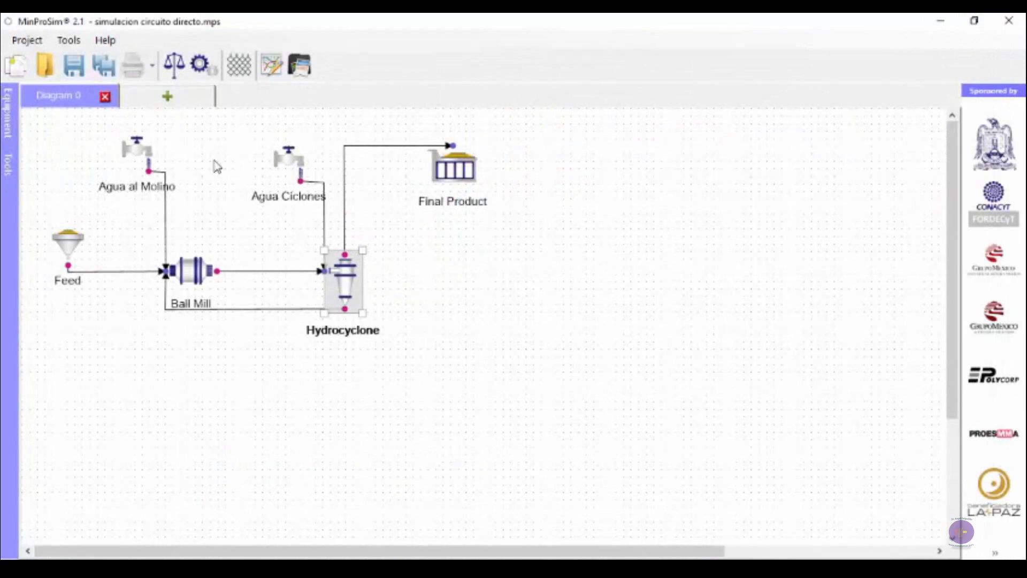
# Set the Hydrocyclone's simulated Apex Diameter to 0.085 m in its model data
pyautogui.doubleClick(347, 284)
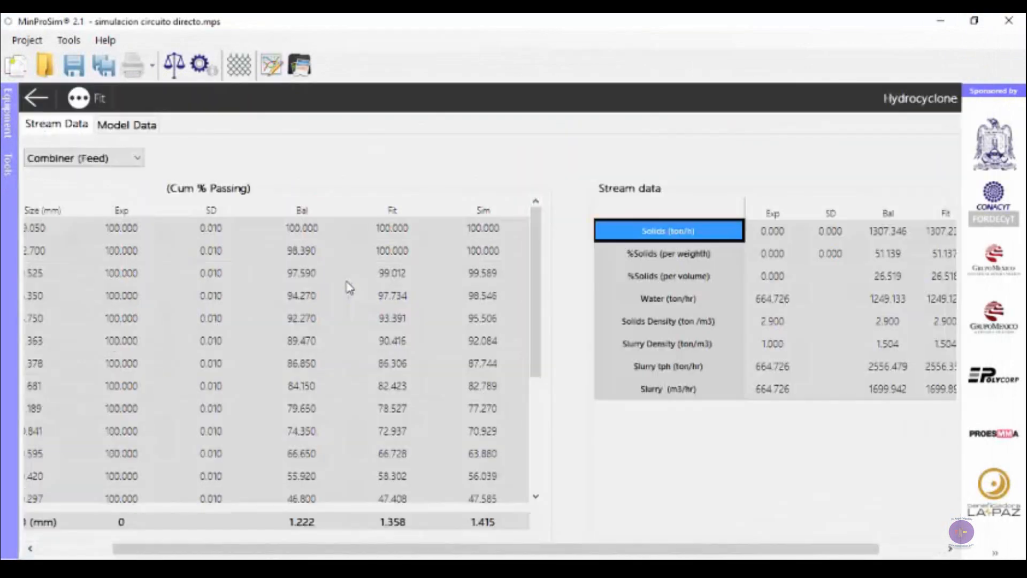
pyautogui.click(127, 124)
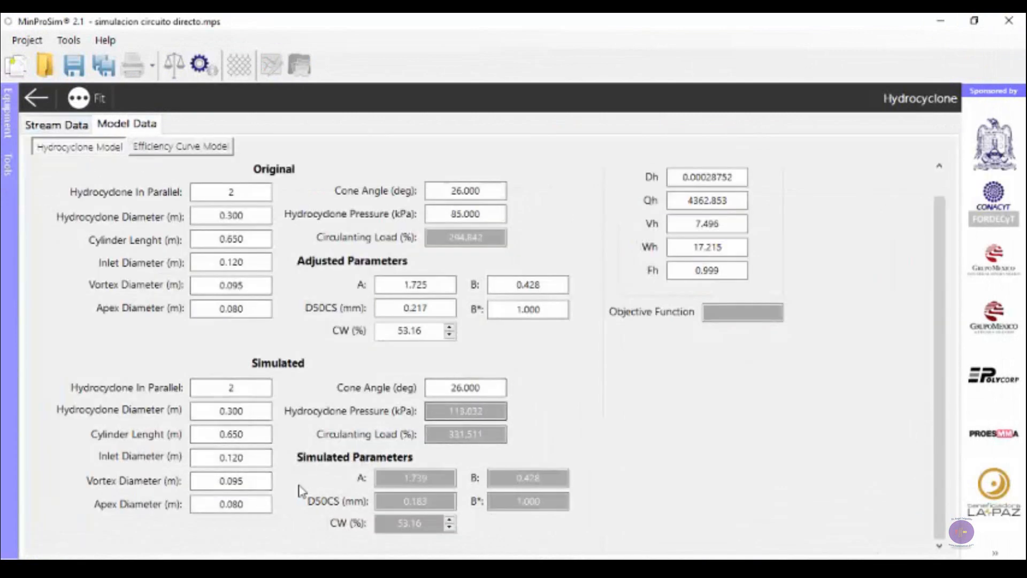
pyautogui.click(237, 504)
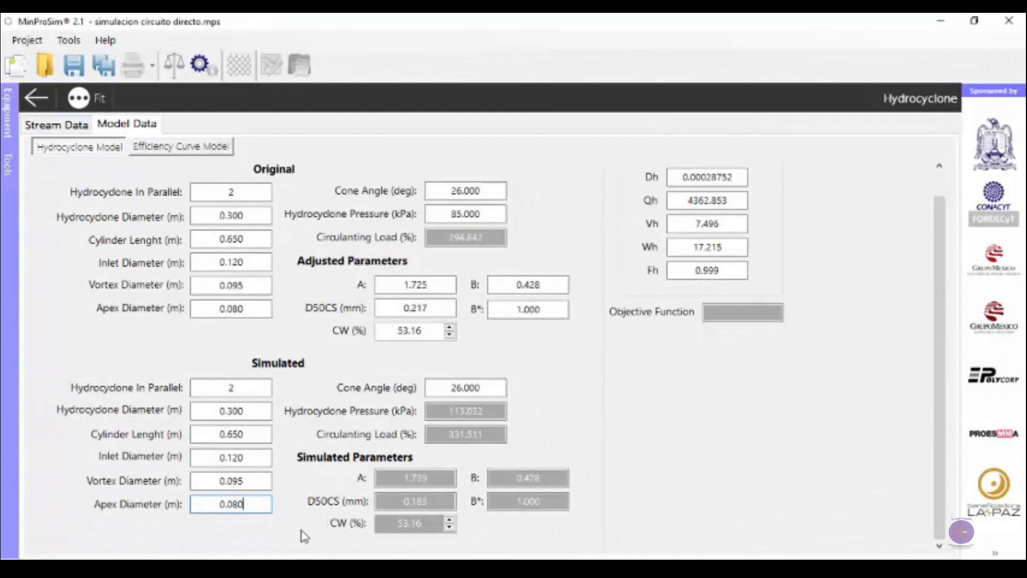
pyautogui.press('BackSpace')
pyautogui.write('5')
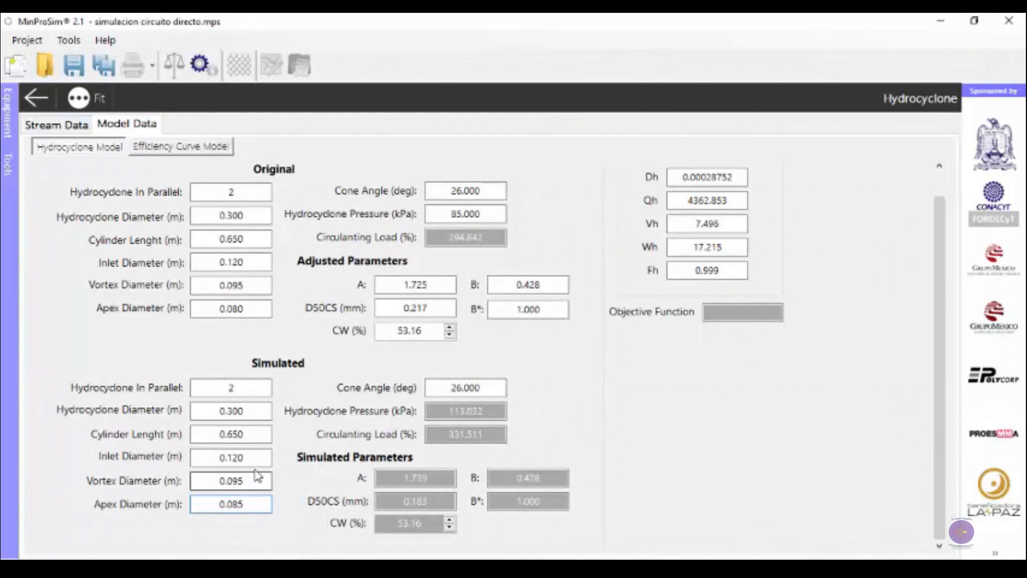
pyautogui.click(257, 458)
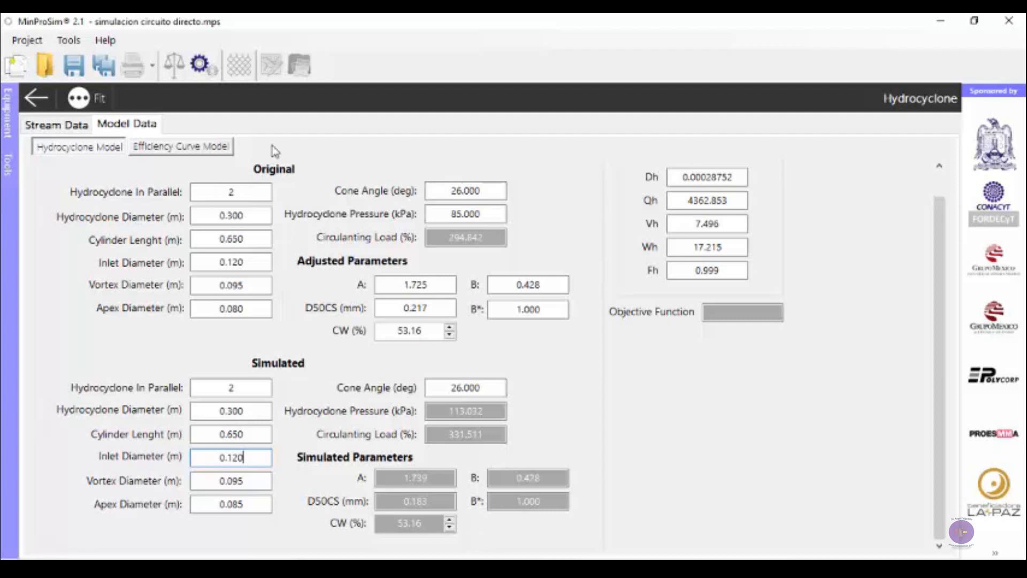
# Simulate the circuit with the changed apex, review the Hydrocyclone's simulated pressure and circulating load, and return to the diagram
pyautogui.click(212, 73)
pyautogui.click(574, 355)
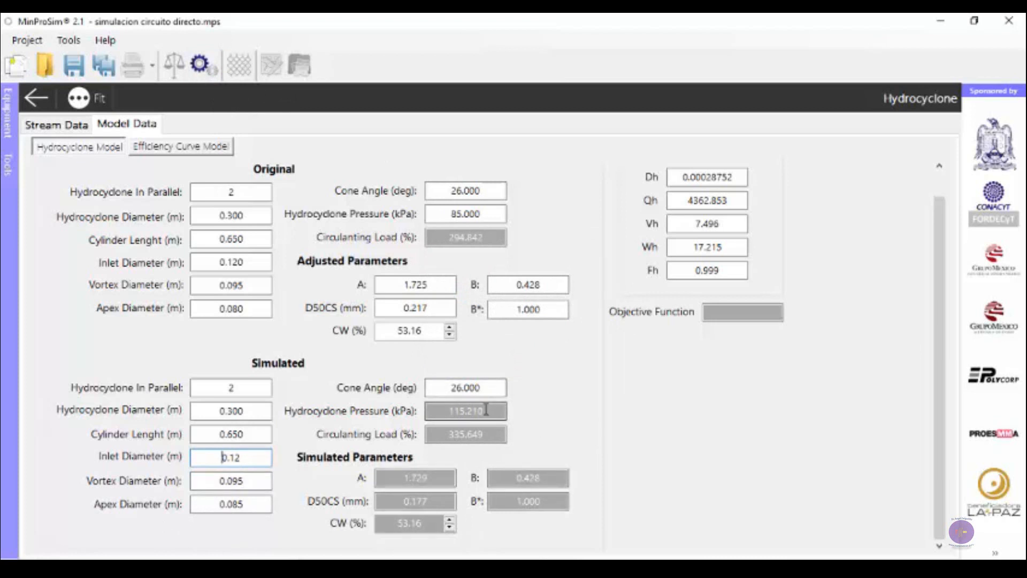
pyautogui.click(35, 98)
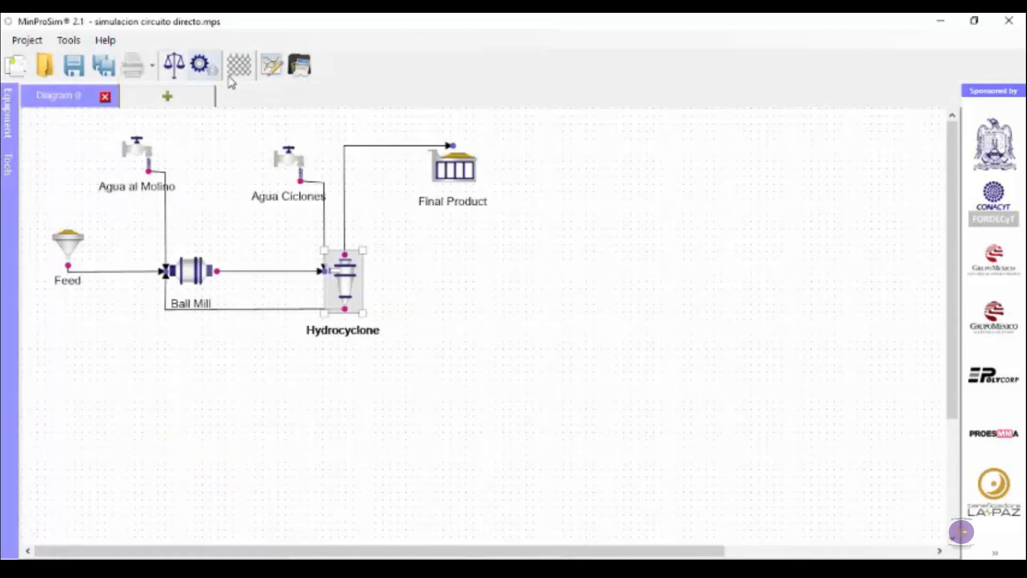
# Plot the Hydrocyclone's Overflow (Fines) Fit and Sim curves for the 0.085 m apex on a logarithmic X axis, compare them and close the graph
pyautogui.click(272, 66)
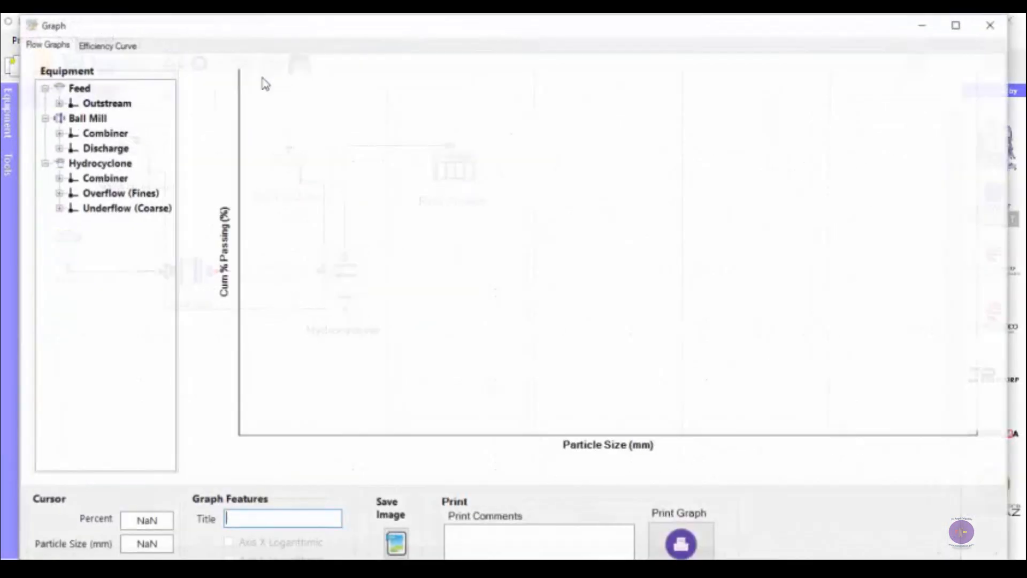
pyautogui.click(57, 193)
pyautogui.click(85, 238)
pyautogui.click(85, 252)
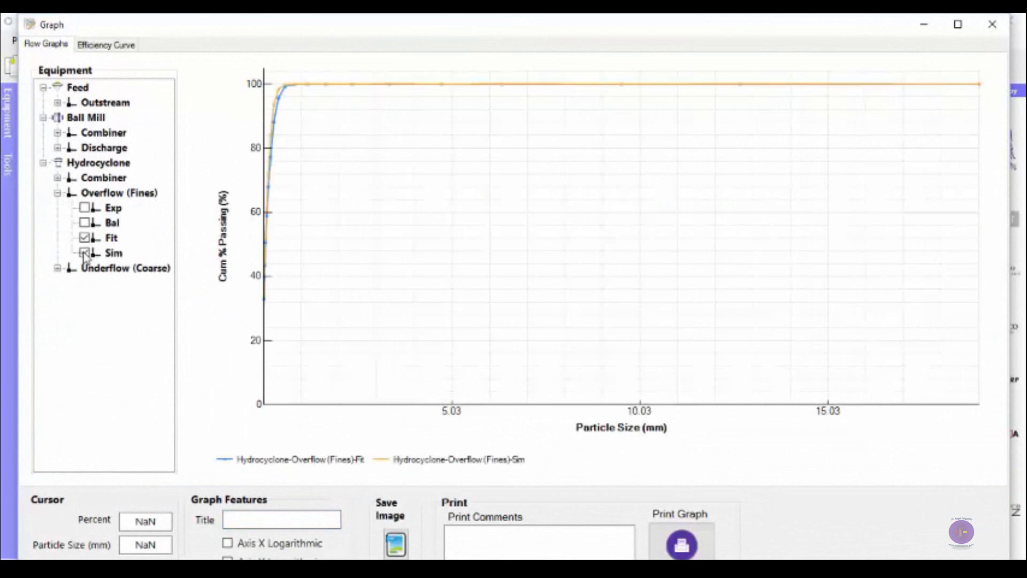
pyautogui.click(228, 544)
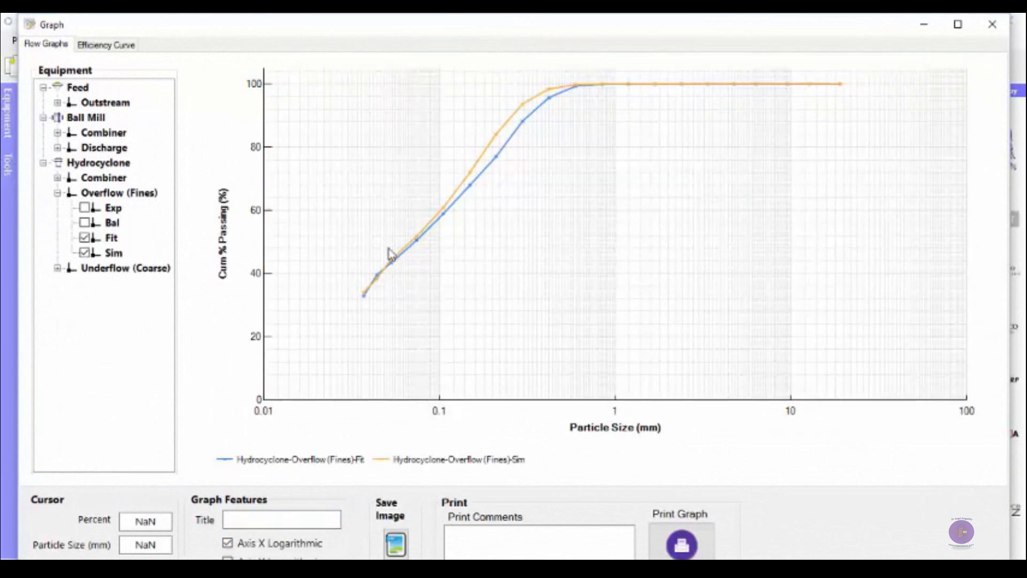
pyautogui.click(993, 24)
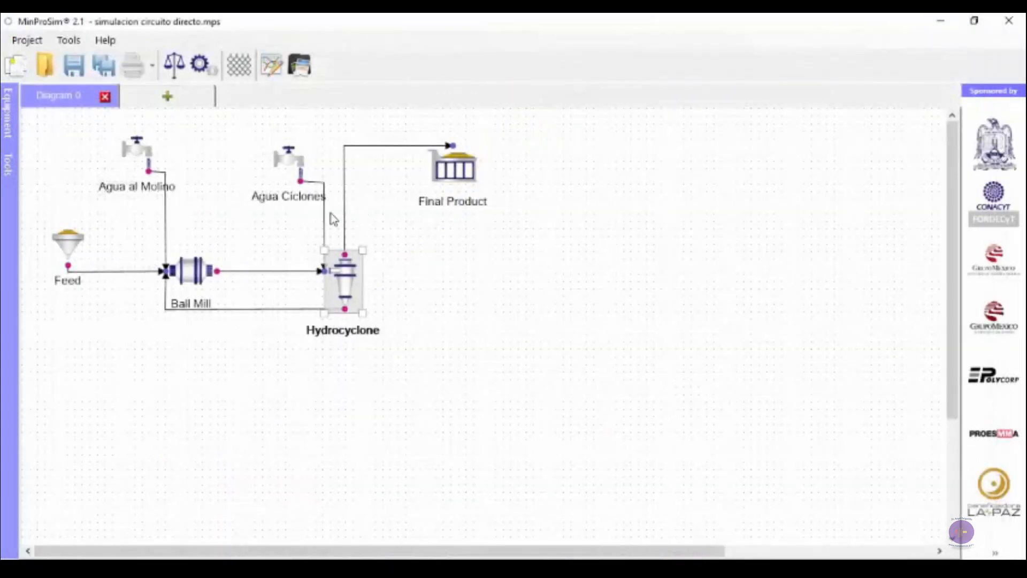
# Examine the simulated D80, percent solids and water flow of the Hydrocyclone's Overflow (Fine) stream, then return to the diagram
pyautogui.doubleClick(345, 287)
pyautogui.click(58, 124)
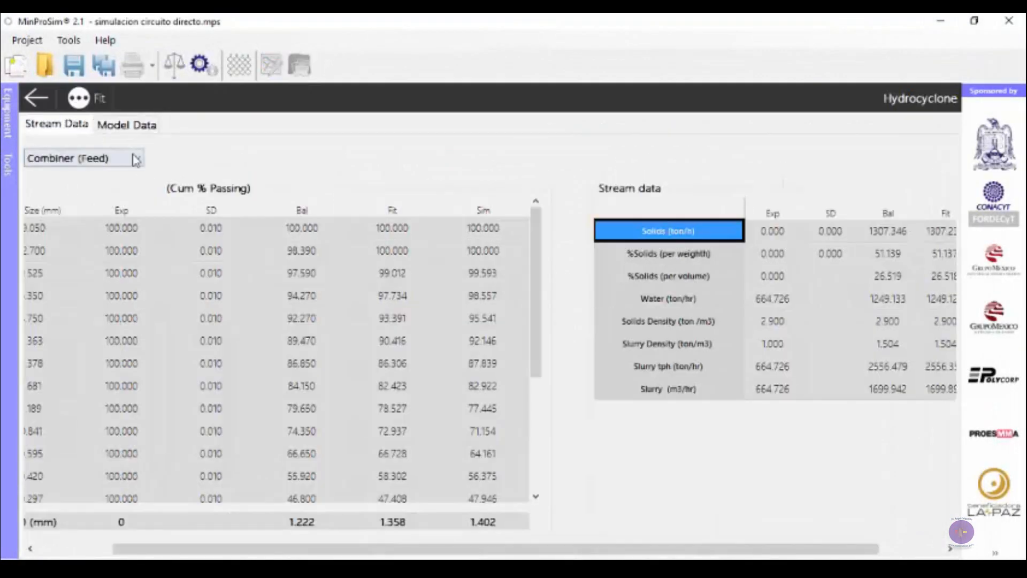
pyautogui.click(137, 159)
pyautogui.click(101, 187)
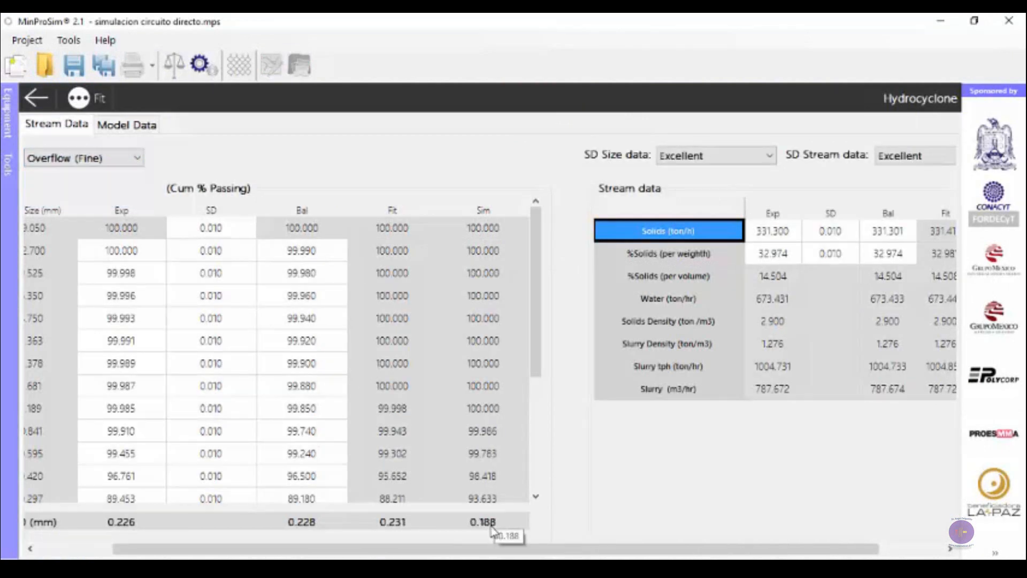
pyautogui.moveTo(671, 551); pyautogui.dragTo(809, 554)
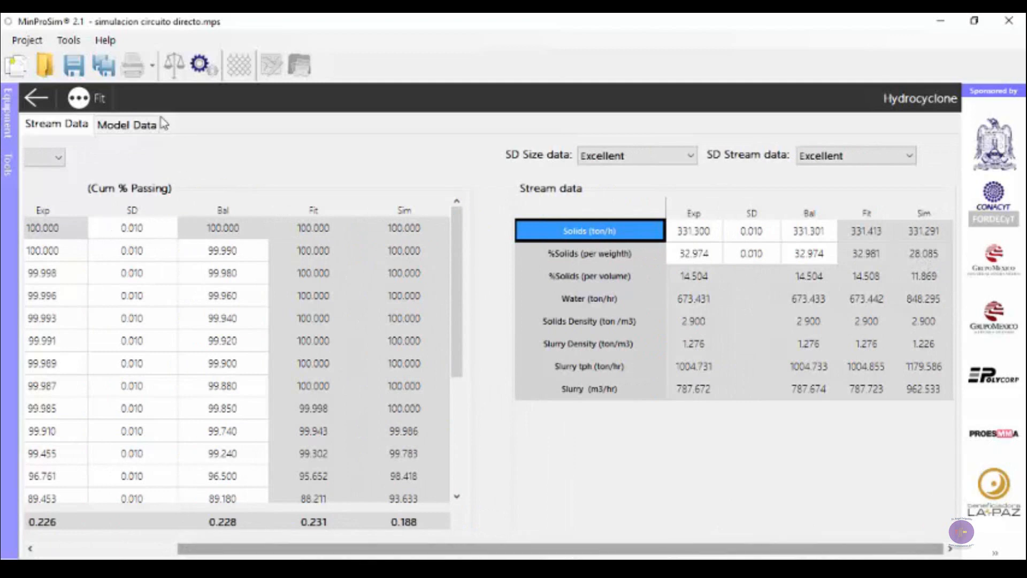
pyautogui.click(37, 98)
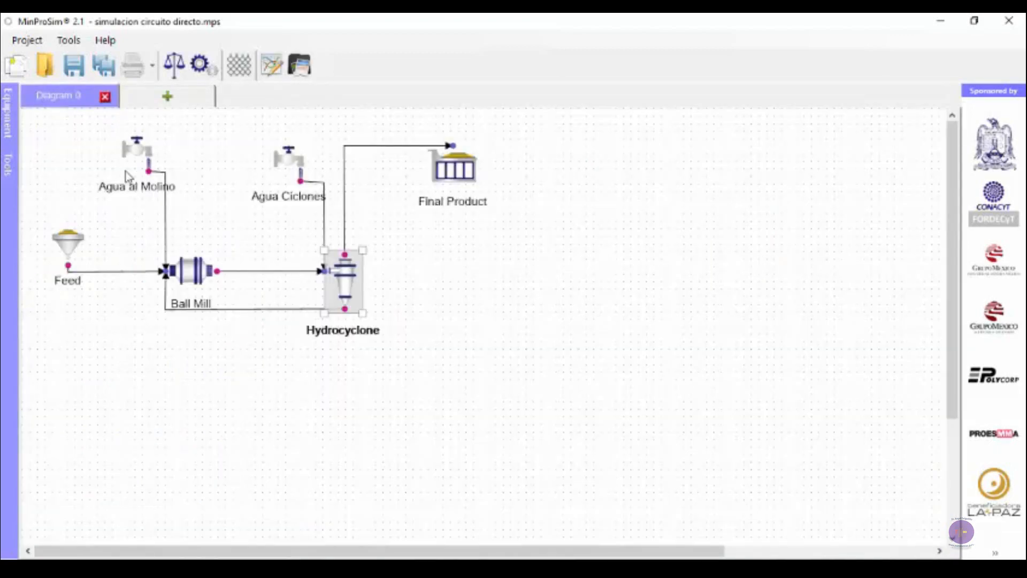
# Set the Hydrocyclone's simulated Apex Diameter to 0.070 m in its model data
pyautogui.doubleClick(346, 293)
pyautogui.click(127, 124)
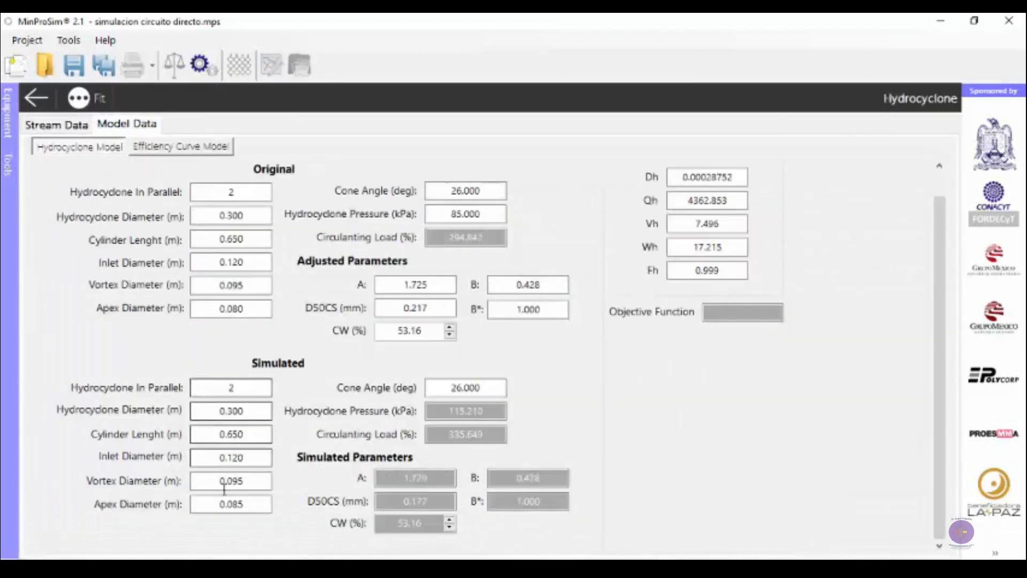
pyautogui.click(240, 505)
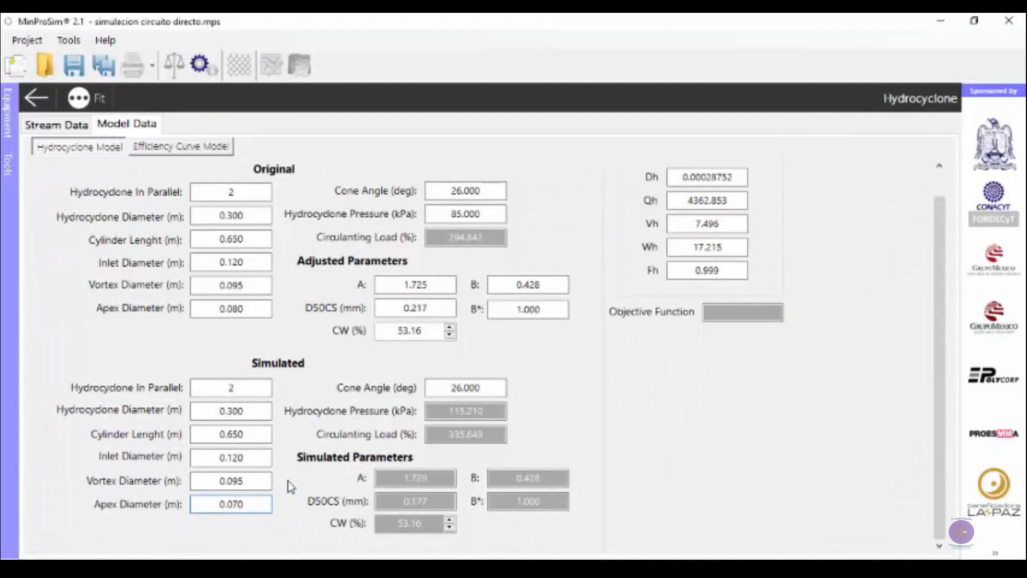
pyautogui.click(256, 434)
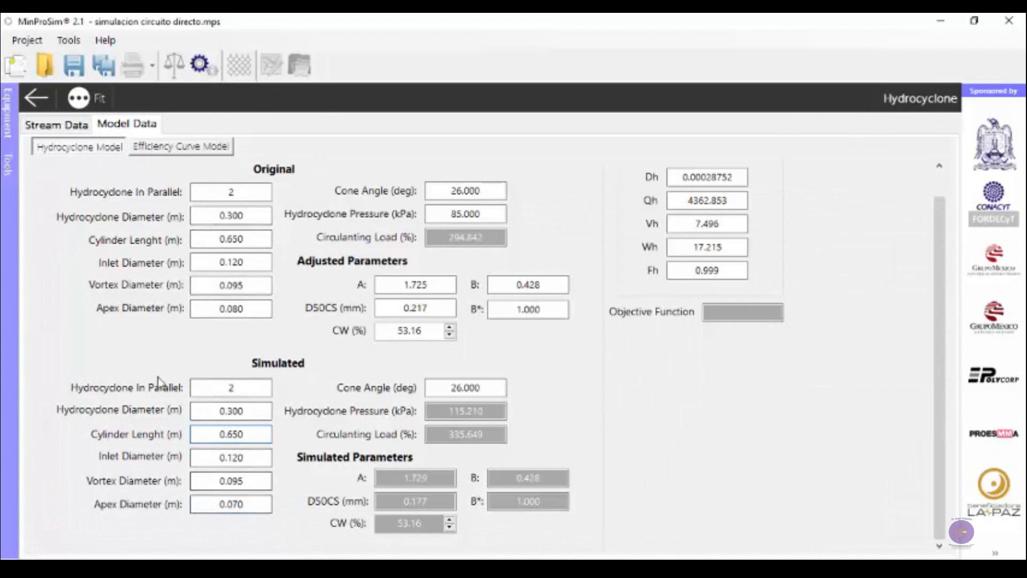
# Simulate the circuit with the new apex, review the Hydrocyclone's simulated pressure and circulating load, and return to the diagram
pyautogui.click(203, 74)
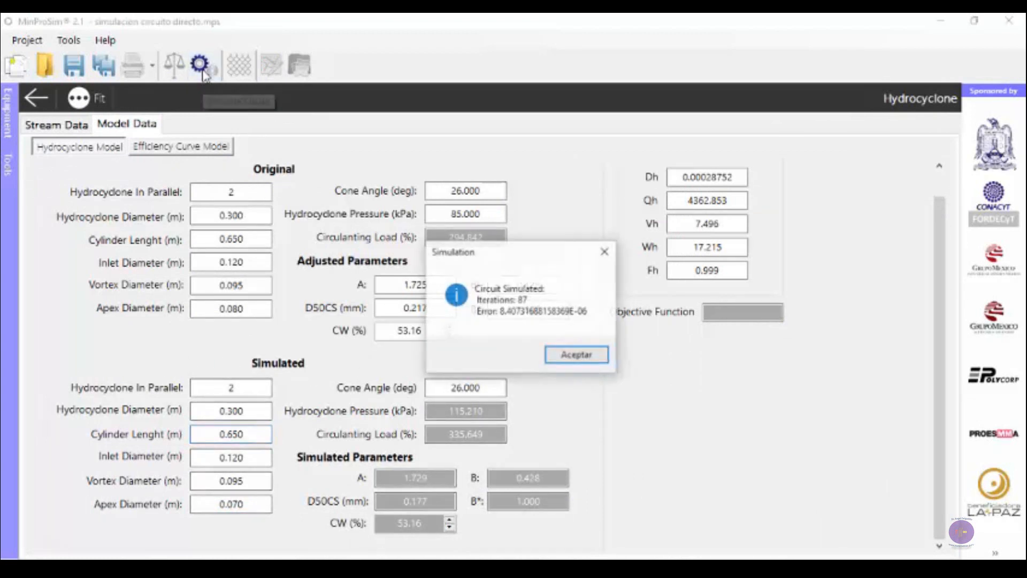
pyautogui.click(577, 356)
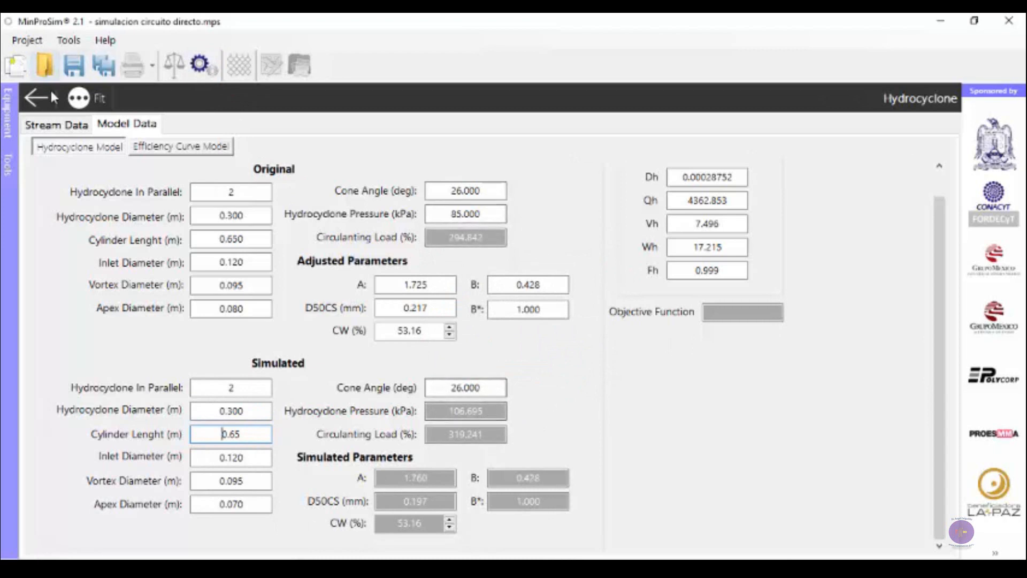
pyautogui.click(36, 97)
# Plot the Overflow (Fines) Fit and Sim curves for the 0.070 m apex on a logarithmic X axis, compare them and close the graph
pyautogui.click(271, 67)
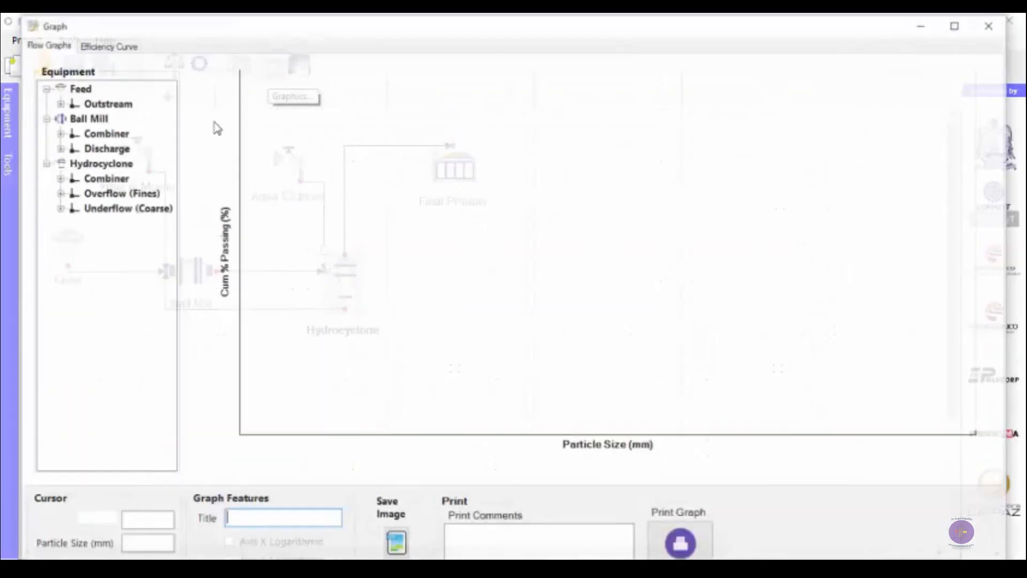
pyautogui.click(58, 193)
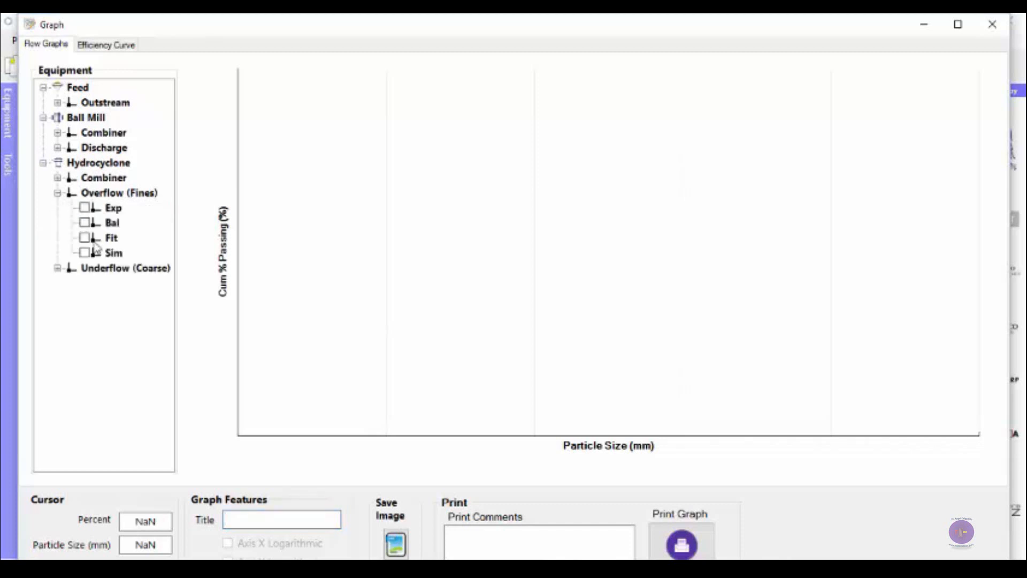
pyautogui.click(84, 238)
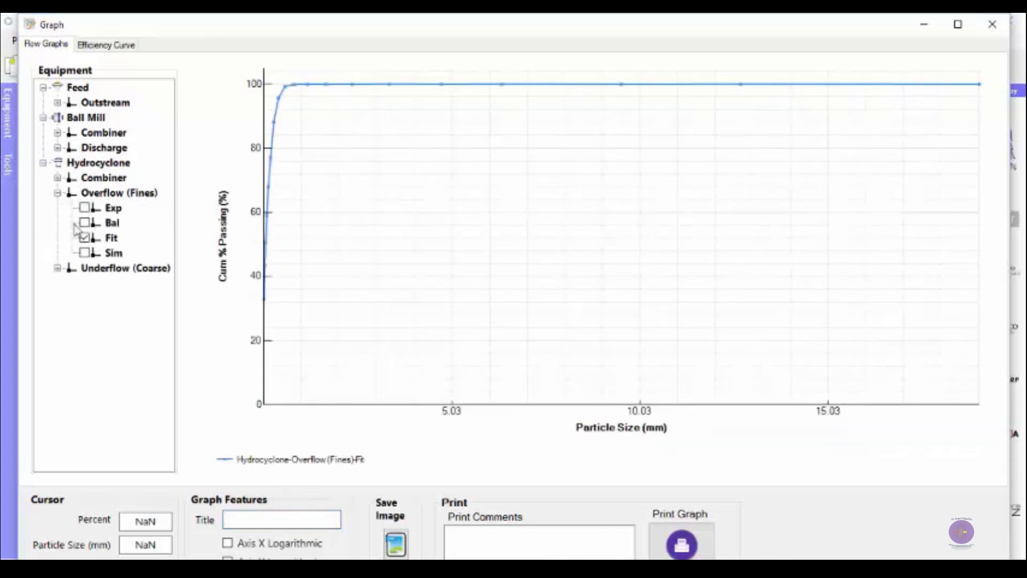
pyautogui.click(85, 252)
pyautogui.click(228, 543)
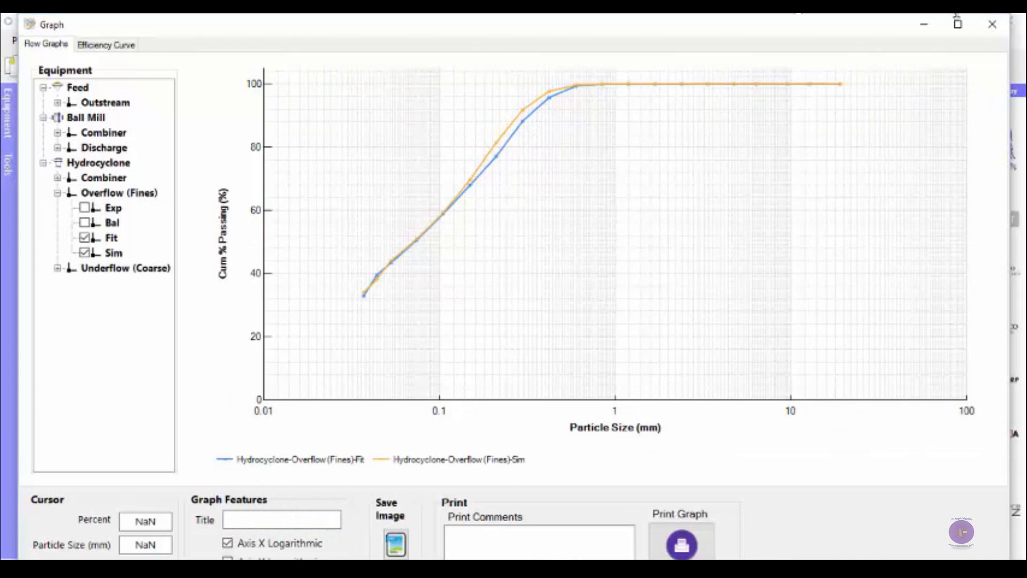
pyautogui.click(992, 24)
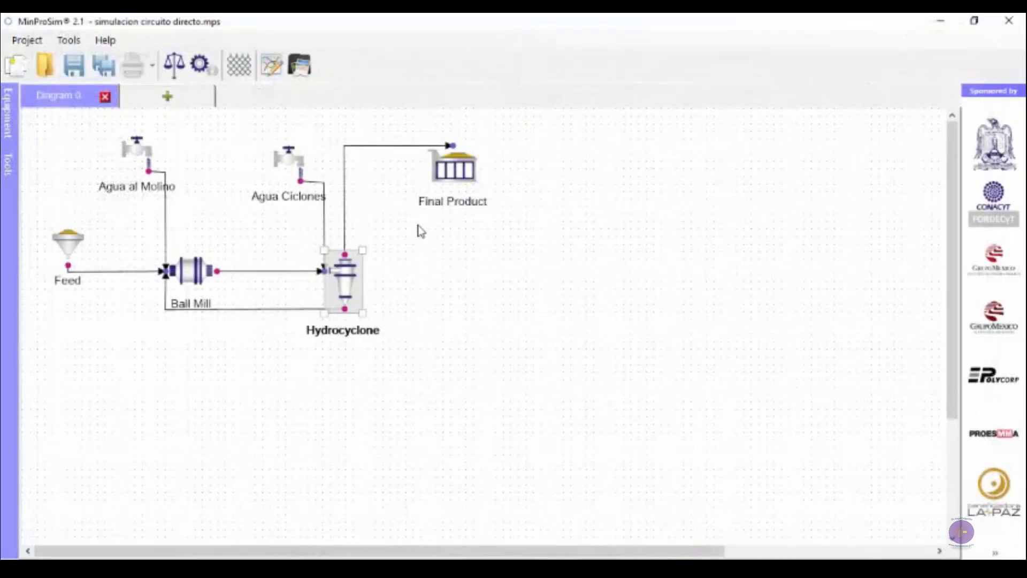
# Review the Hydrocyclone's simulated model data and its Overflow (Fine) stream's simulated D80, percent solids and water flow, then return to the diagram
pyautogui.doubleClick(347, 281)
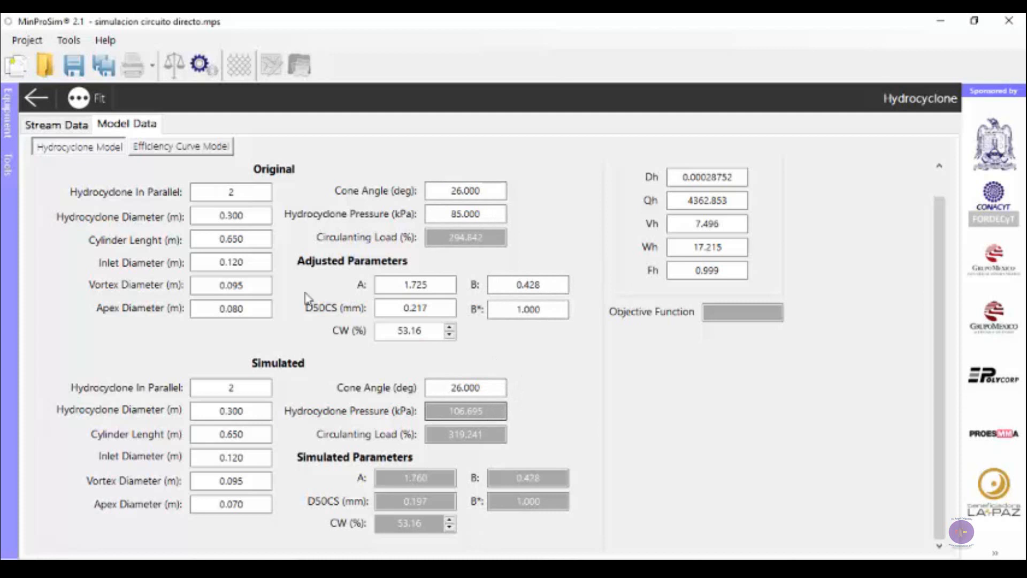
pyautogui.click(53, 124)
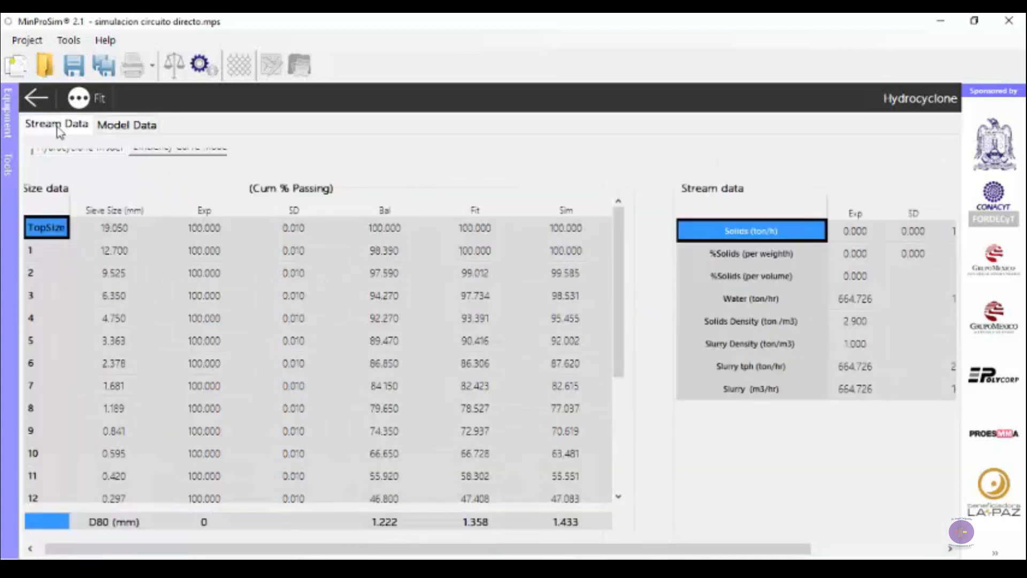
pyautogui.click(131, 159)
pyautogui.click(134, 189)
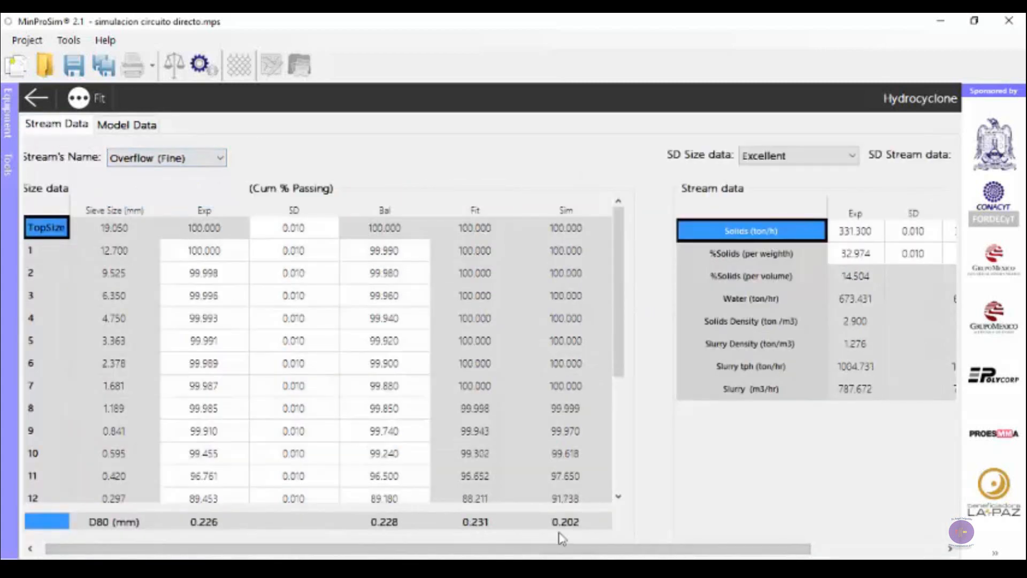
pyautogui.moveTo(551, 549); pyautogui.dragTo(769, 549)
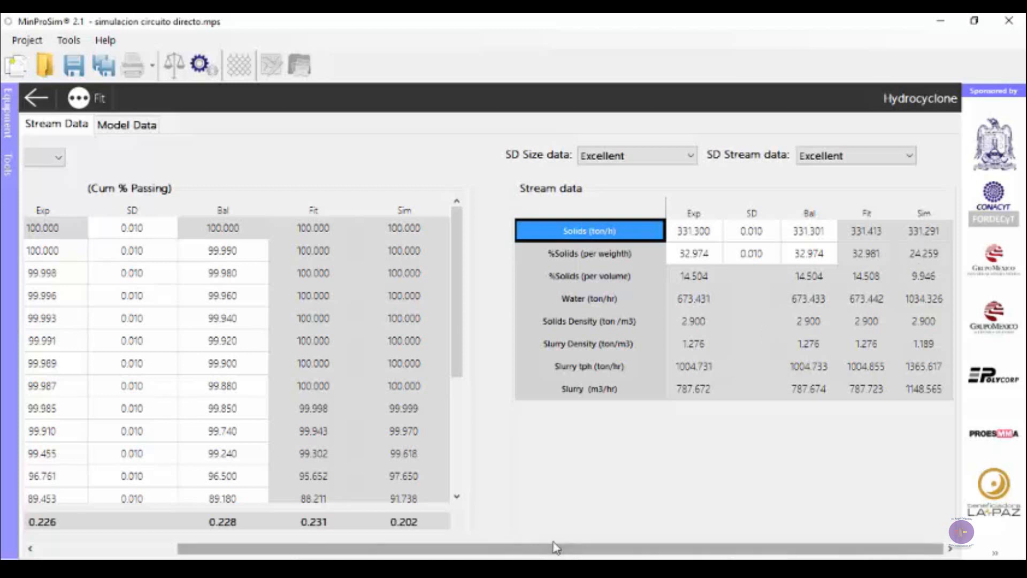
pyautogui.click(41, 104)
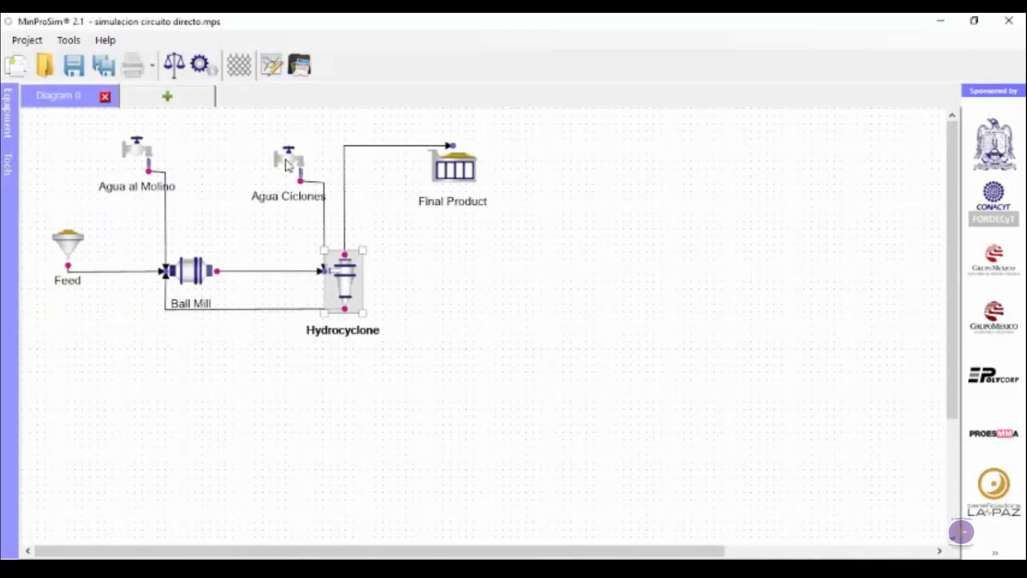
# Set the required percent solids of Agua al Molino to 72%, simulate the circuit and return to the diagram
pyautogui.doubleClick(134, 154)
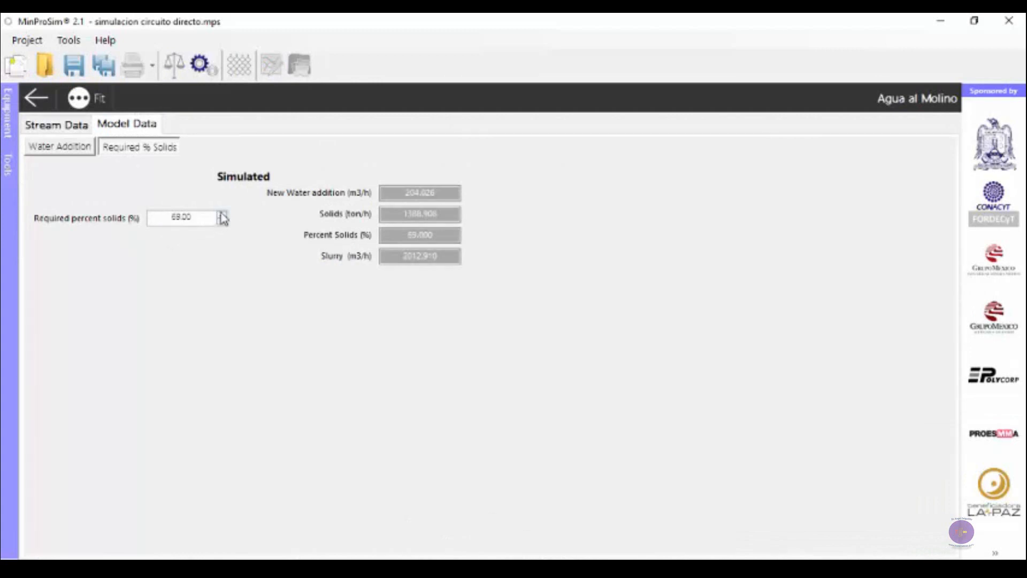
pyautogui.doubleClick(187, 220)
pyautogui.write('72')
pyautogui.click(206, 71)
pyautogui.click(560, 356)
pyautogui.click(35, 102)
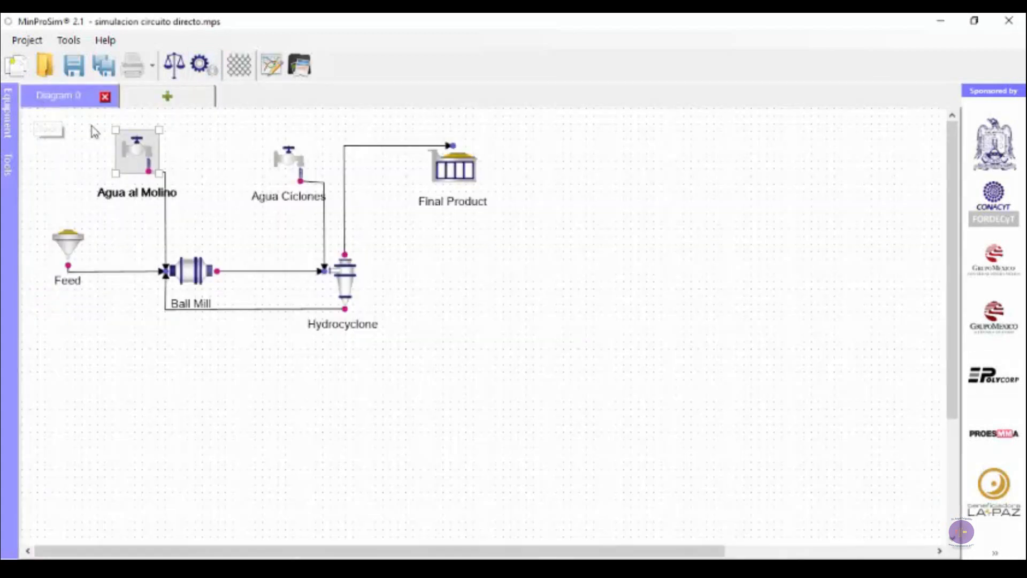
# Examine the Hydrocyclone's Overflow (Fine) simulated D80, percent solids and water flow for the changed mill solids, then return to the diagram
pyautogui.doubleClick(345, 273)
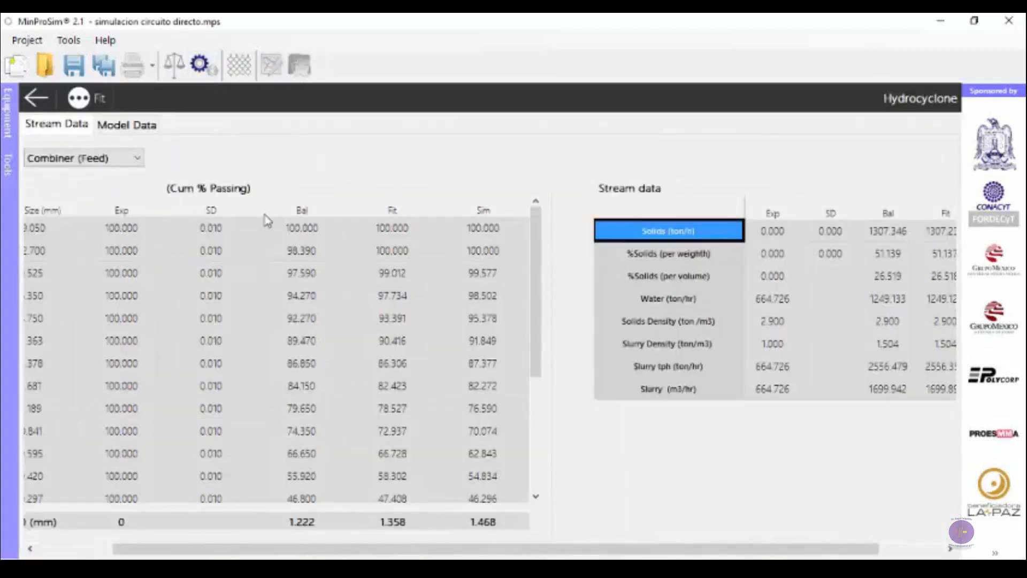
pyautogui.click(123, 158)
pyautogui.click(102, 185)
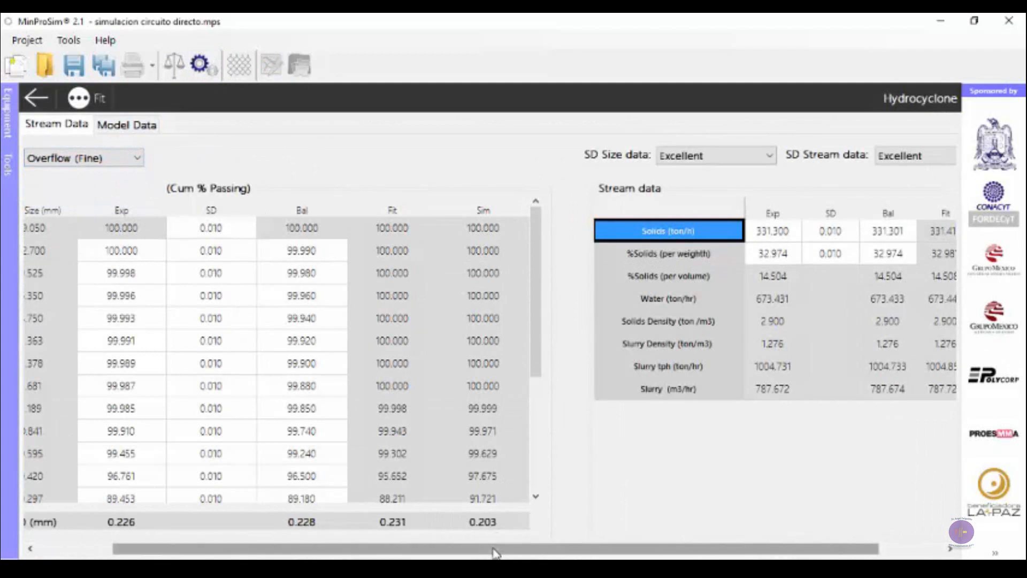
pyautogui.moveTo(497, 552); pyautogui.dragTo(563, 553)
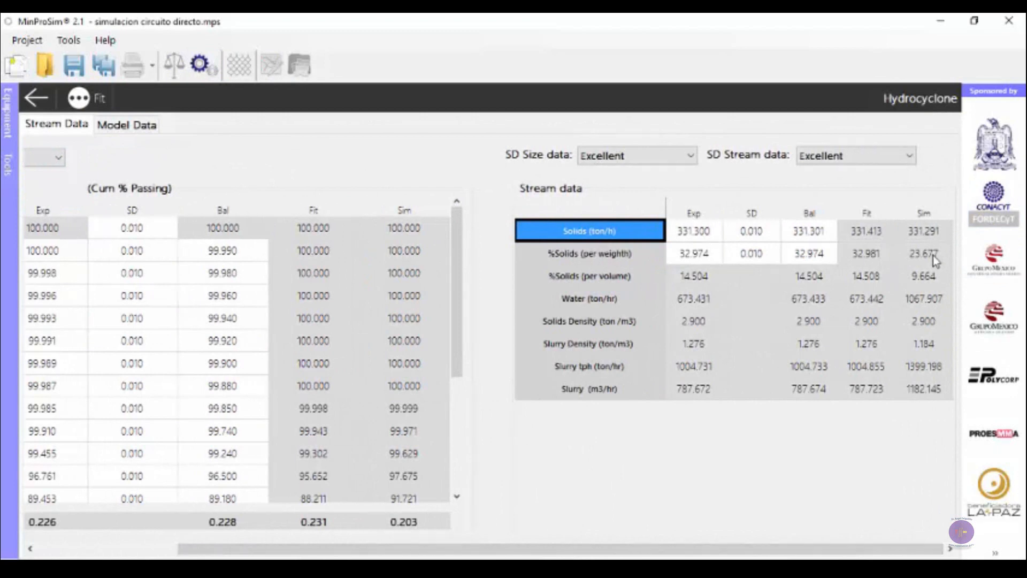
pyautogui.click(36, 97)
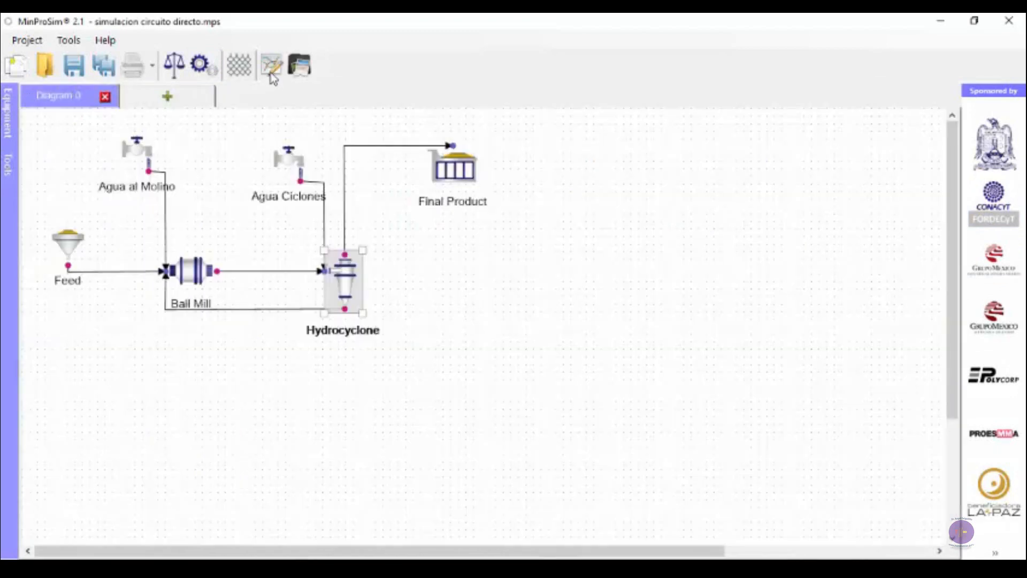
# Plot the Overflow (Fines) Fit and Sim curves for the changed mill solids on a logarithmic X axis, compare them and close the graph
pyautogui.click(271, 64)
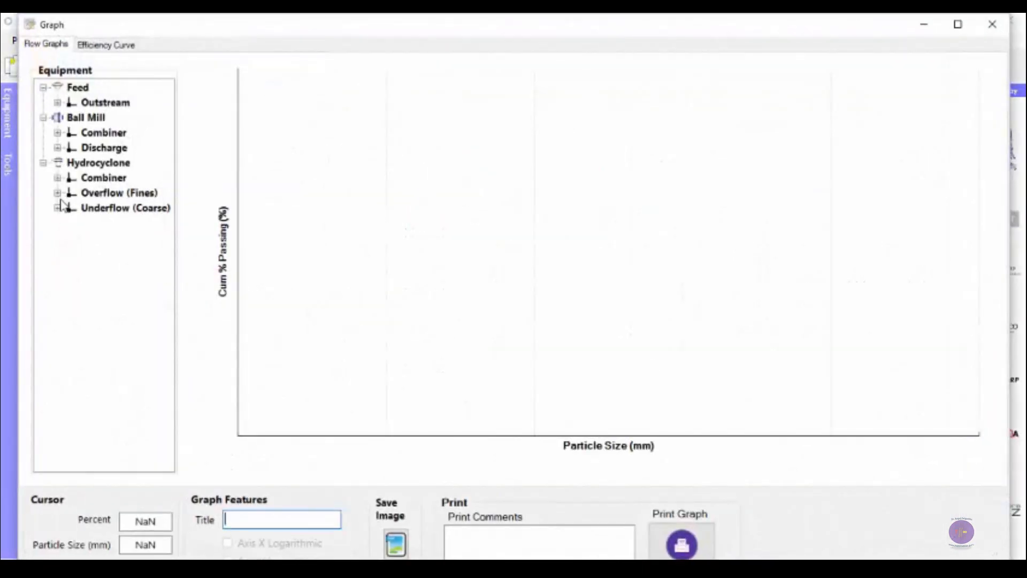
pyautogui.click(57, 193)
pyautogui.click(84, 237)
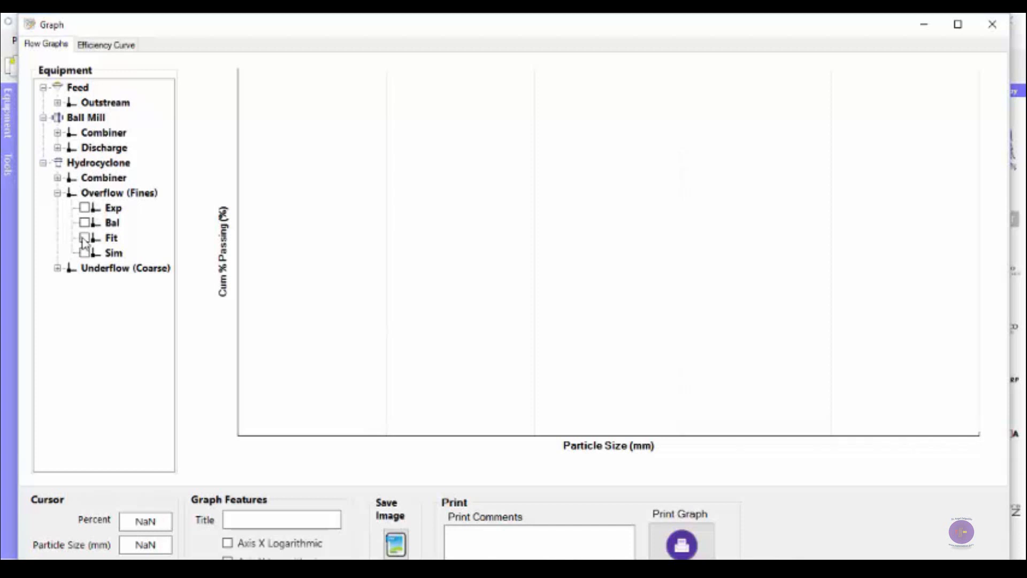
pyautogui.click(84, 252)
pyautogui.click(227, 543)
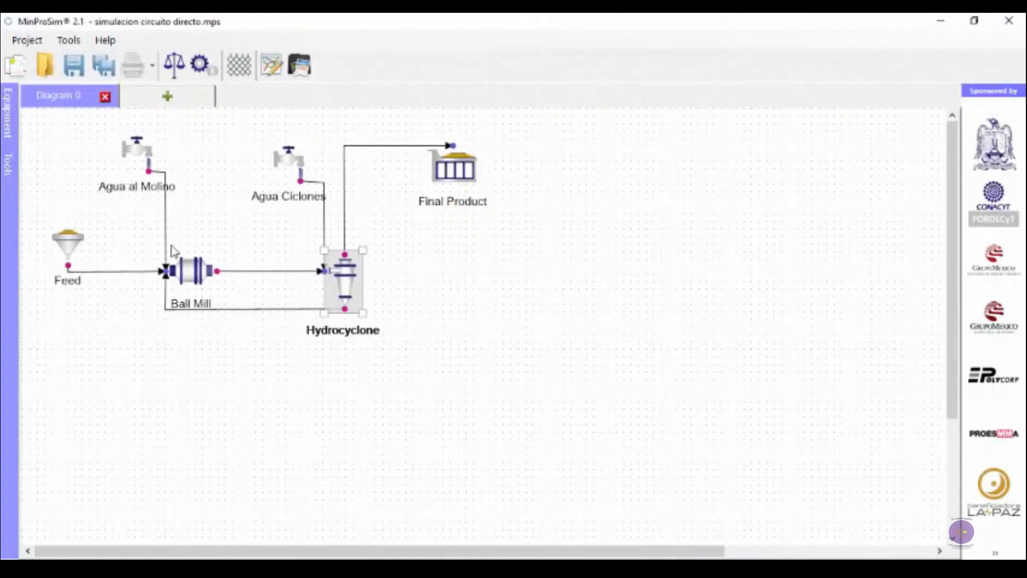
# Check the required percent solids of Agua Ciclones, then review the Hydrocyclone's simulated pressure and circulating load in its model data
pyautogui.doubleClick(298, 166)
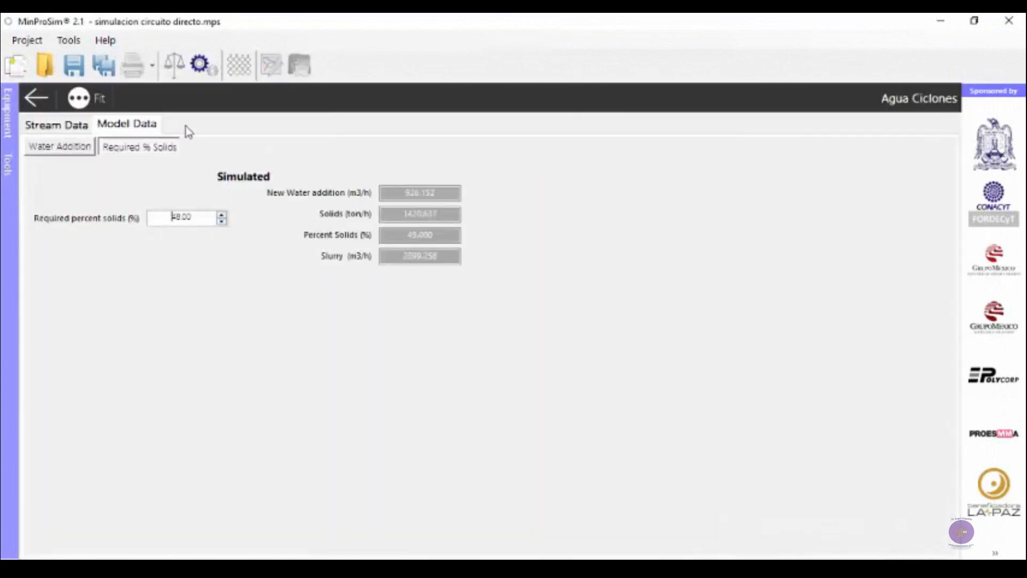
pyautogui.click(34, 97)
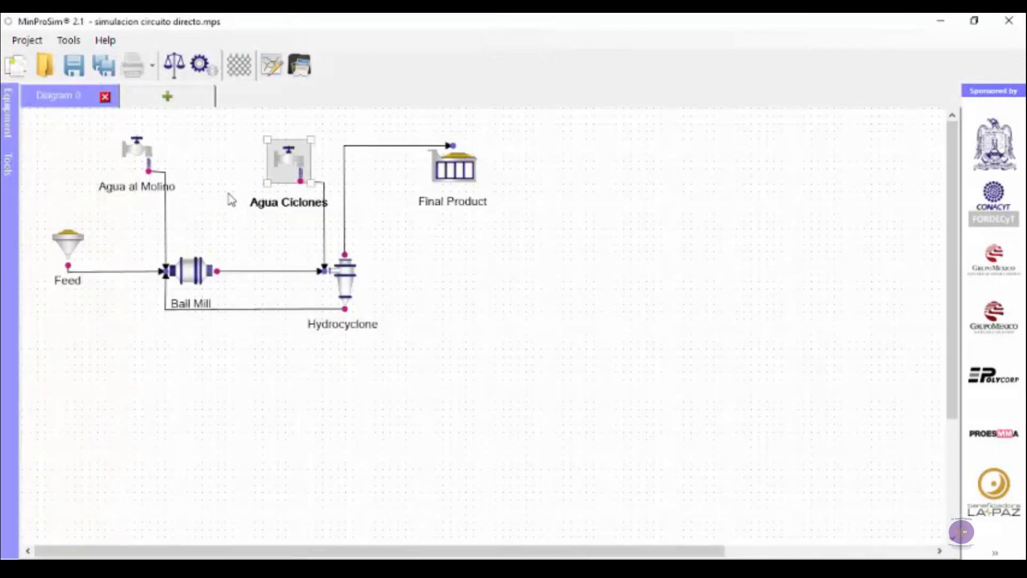
pyautogui.doubleClick(337, 273)
pyautogui.click(143, 129)
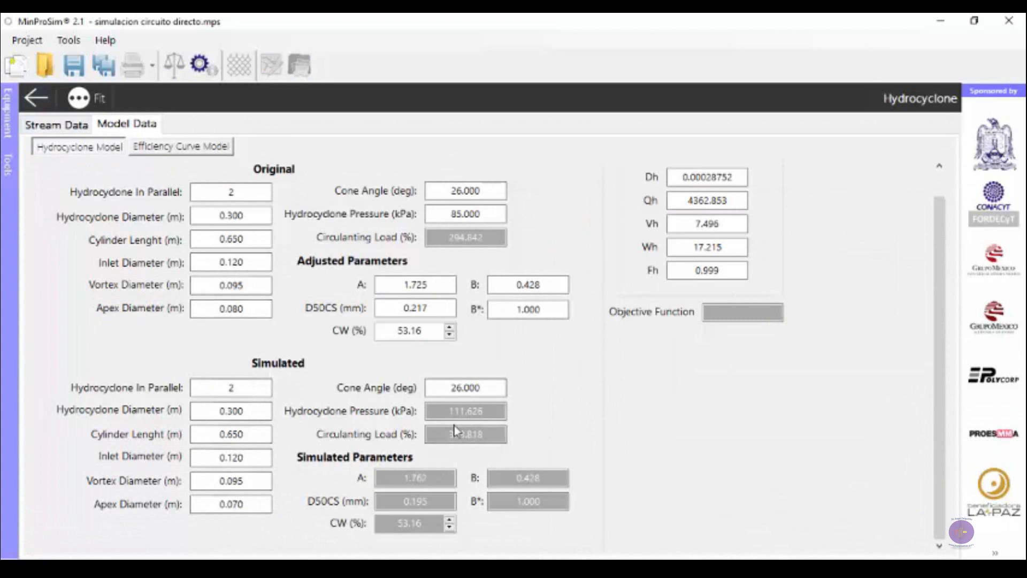
# Set the required percent solids of Agua al Molino to 70%, simulate the circuit and return to the diagram
pyautogui.click(36, 97)
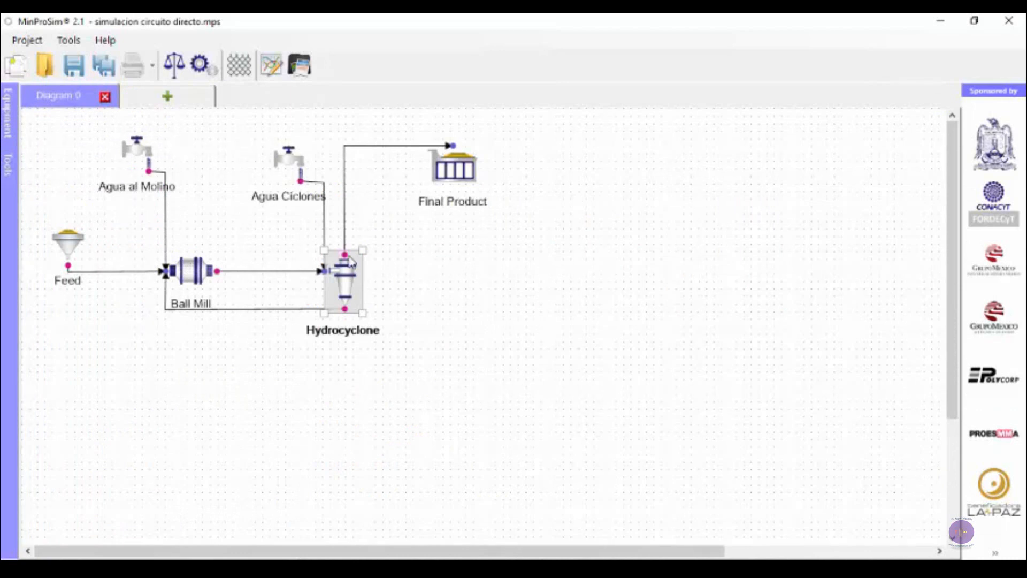
pyautogui.doubleClick(136, 151)
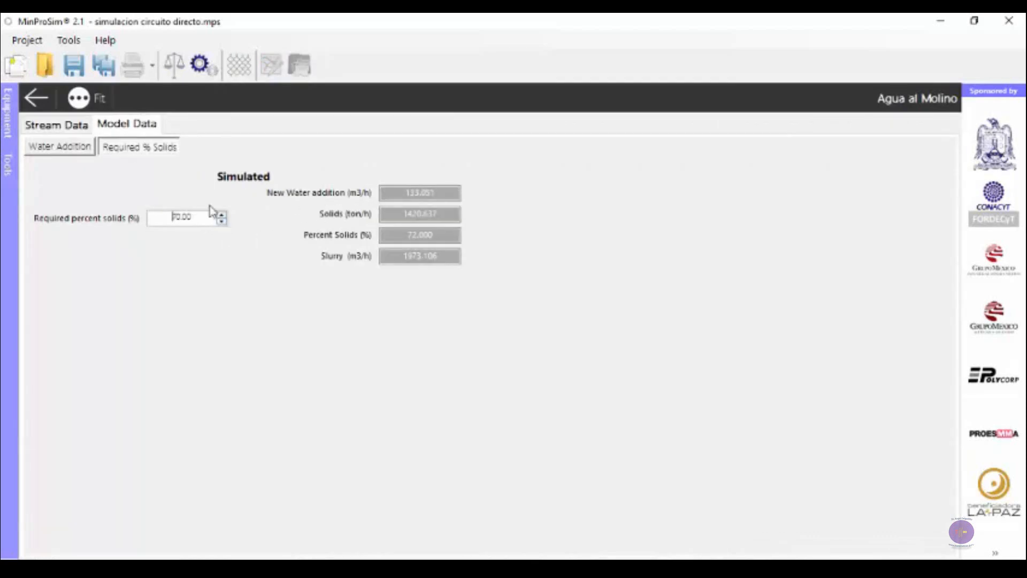
pyautogui.click(200, 64)
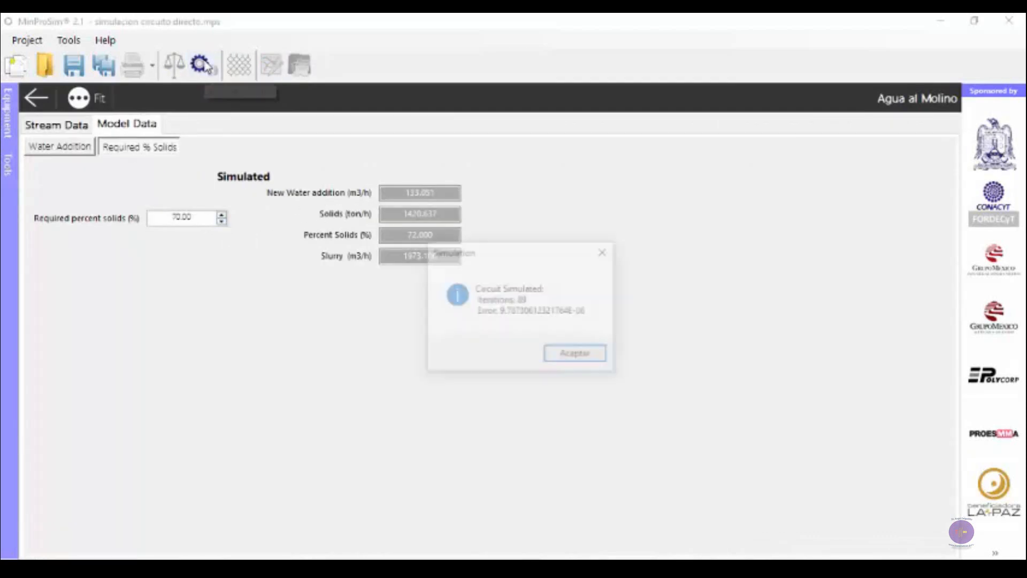
pyautogui.click(571, 354)
pyautogui.click(36, 97)
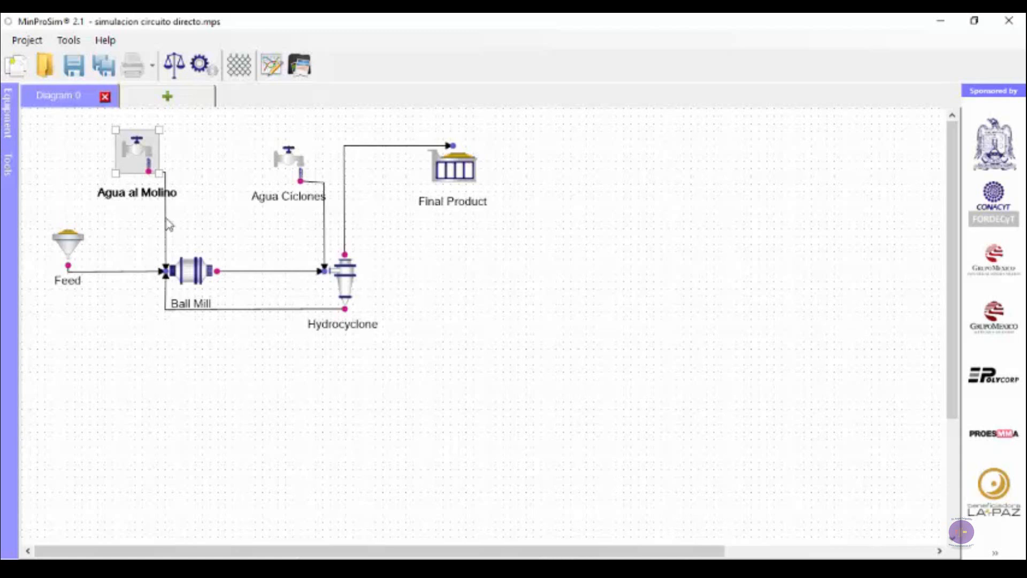
pyautogui.click(204, 207)
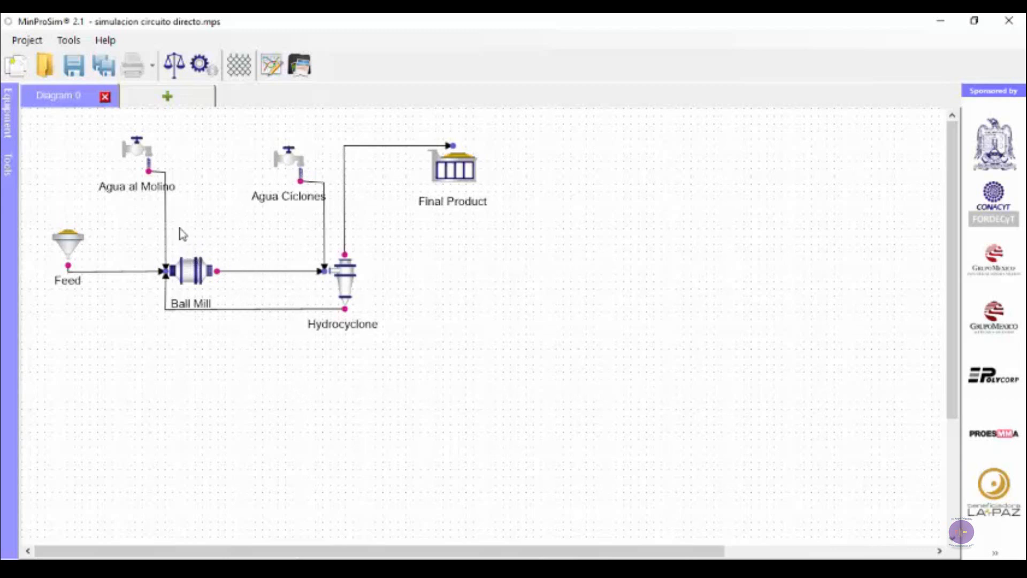
# Examine the Feed's experimental size distribution, sieve sizes and solids tonnage in its stream data, then return to the diagram
pyautogui.doubleClick(67, 246)
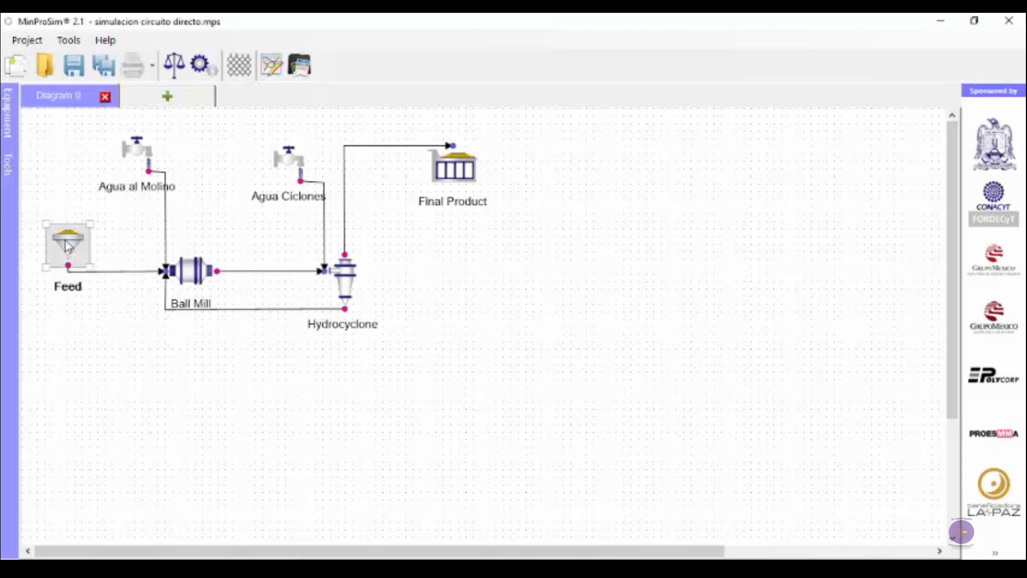
pyautogui.click(27, 101)
pyautogui.doubleClick(67, 247)
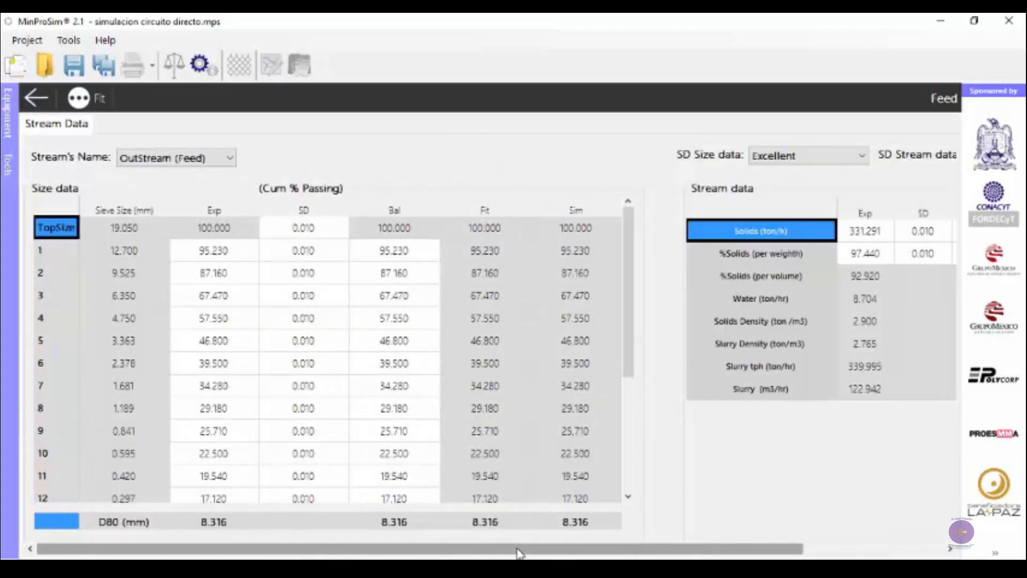
pyautogui.moveTo(517, 550)
pyautogui.mouseDown()
pyautogui.moveTo(572, 550)
pyautogui.moveTo(513, 551)
pyautogui.mouseUp()
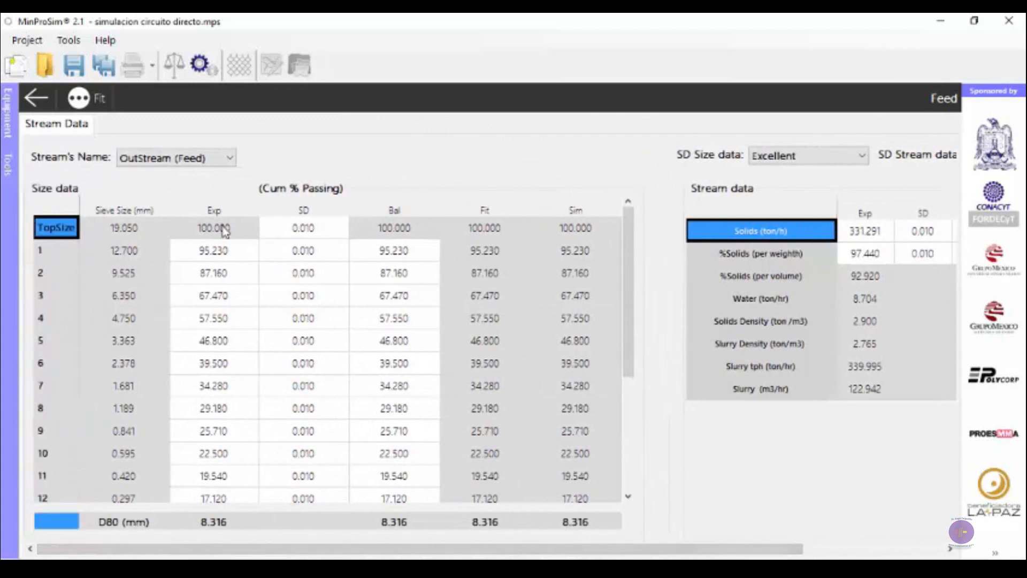
pyautogui.moveTo(224, 231); pyautogui.dragTo(309, 543)
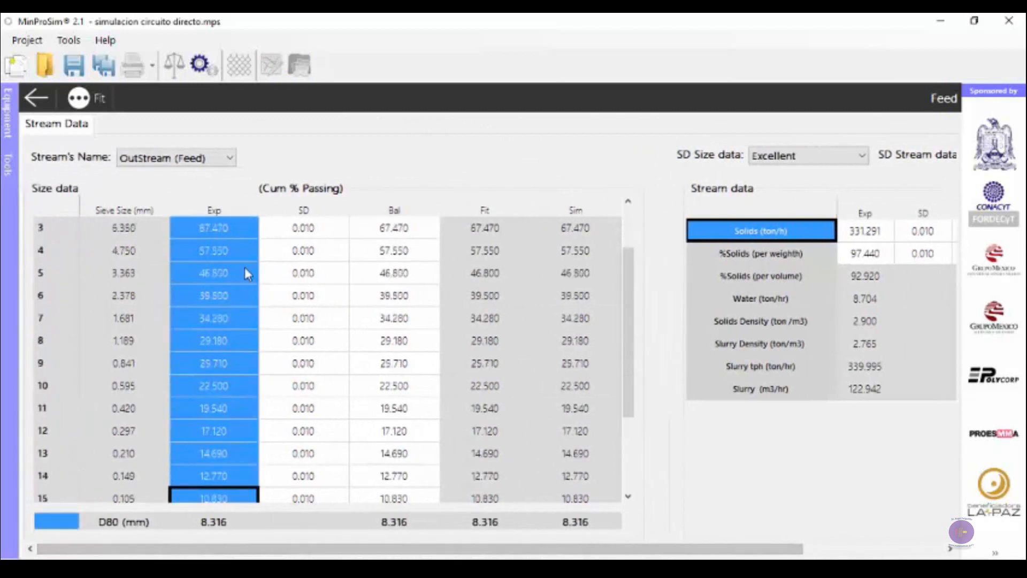
pyautogui.click(207, 249)
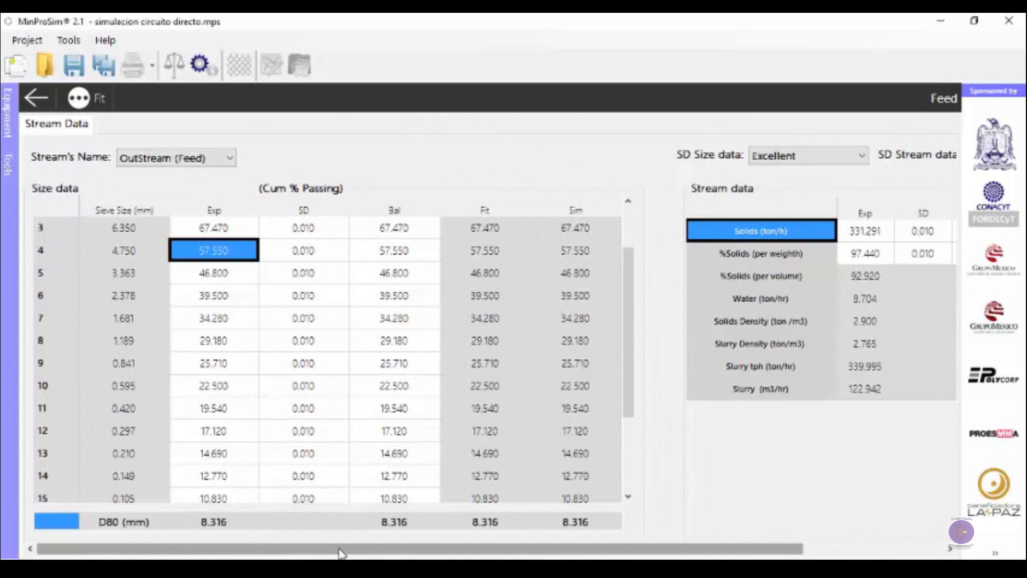
pyautogui.moveTo(340, 550); pyautogui.dragTo(482, 549)
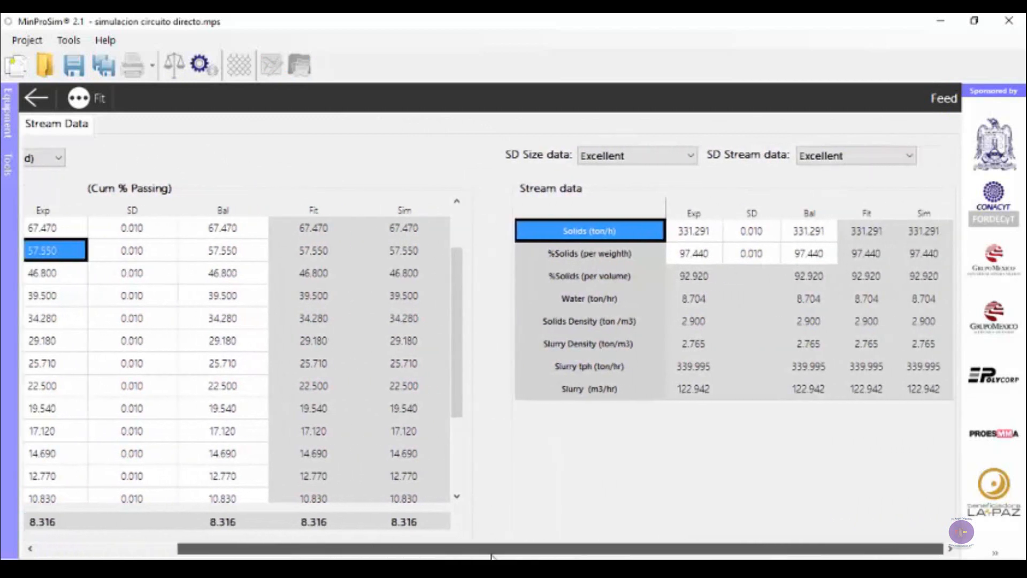
pyautogui.click(690, 235)
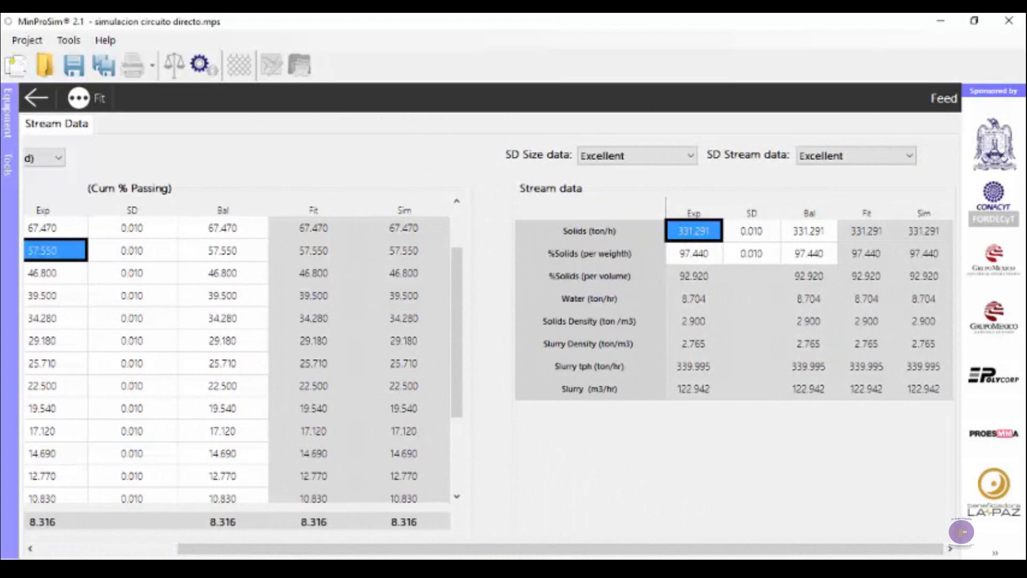
pyautogui.moveTo(255, 550); pyautogui.dragTo(190, 546)
pyautogui.moveTo(133, 231); pyautogui.dragTo(114, 503)
pyautogui.click(219, 222)
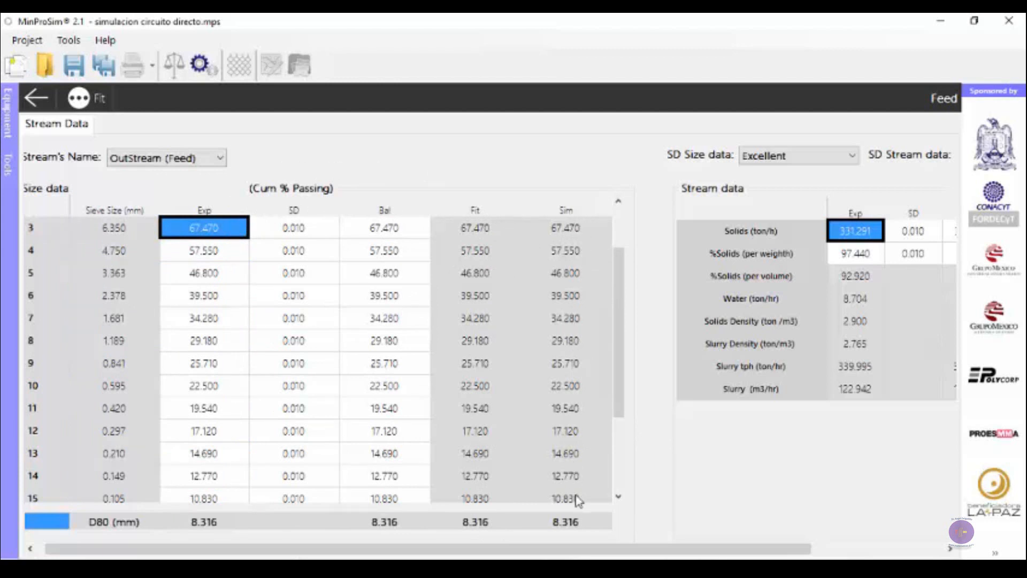
pyautogui.moveTo(589, 549); pyautogui.dragTo(720, 549)
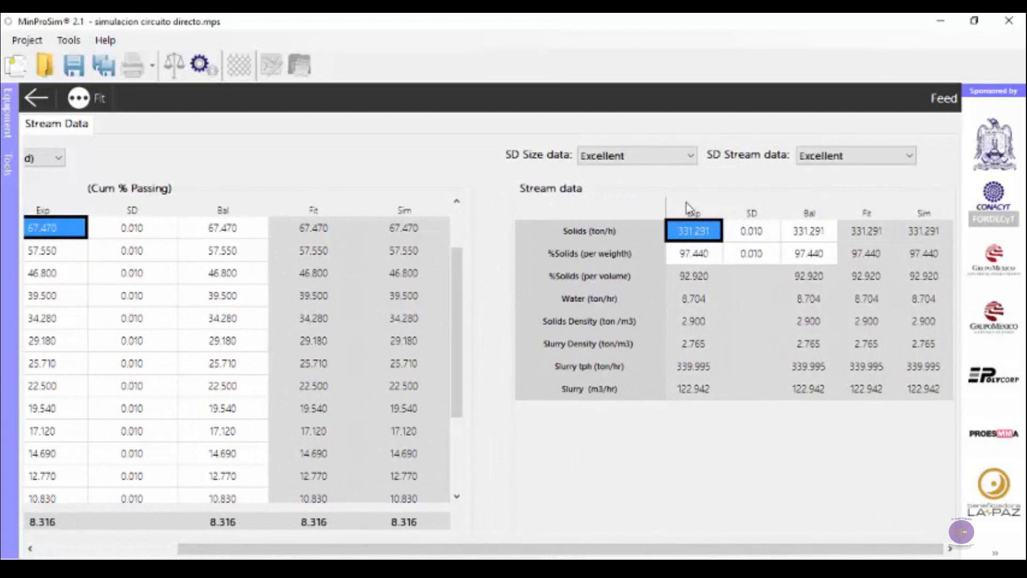
pyautogui.click(36, 98)
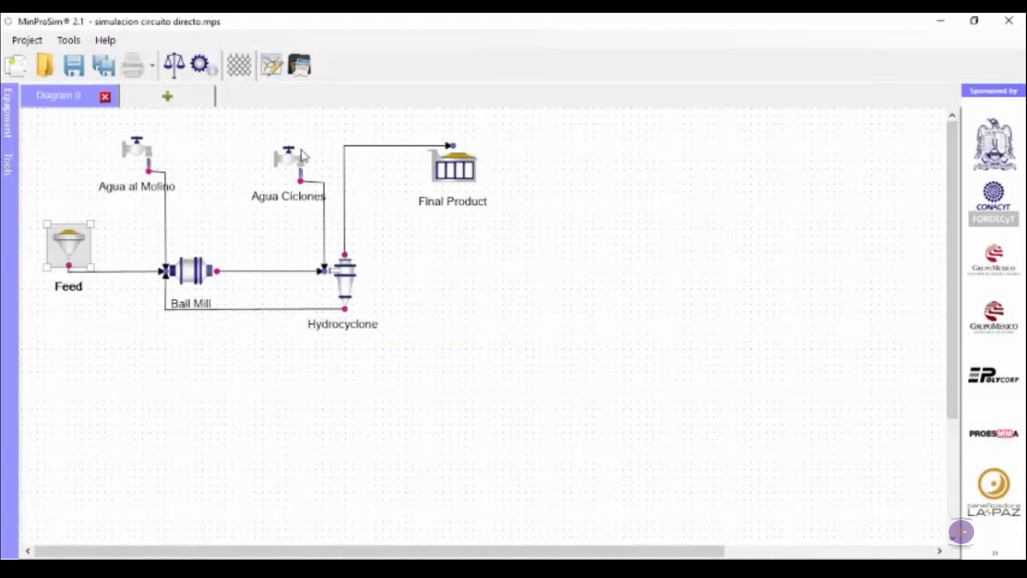
# Review the Hydrocyclone's Underflow (Coarse) size distribution and stream data, then return to the diagram
pyautogui.doubleClick(346, 295)
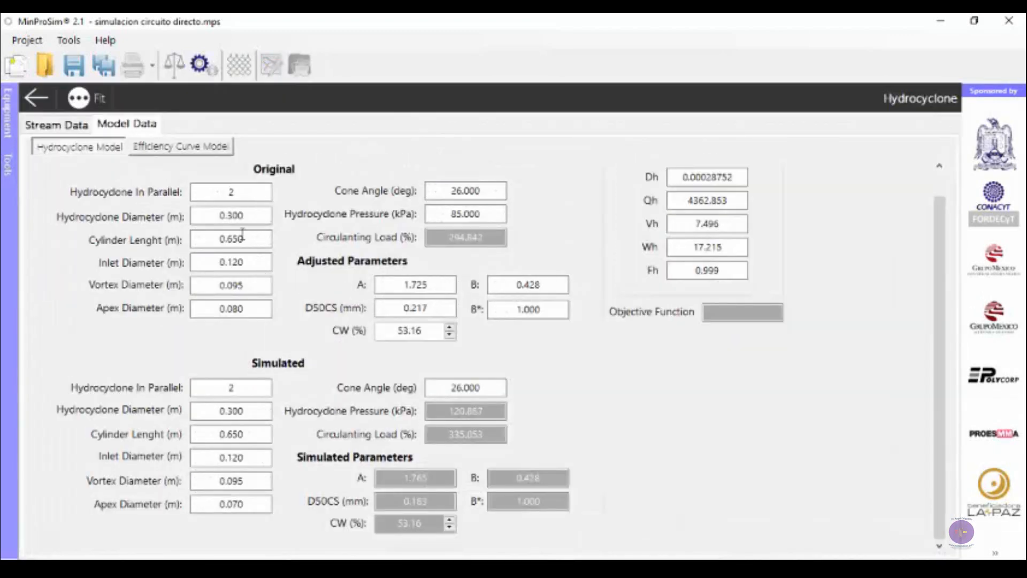
pyautogui.click(80, 130)
pyautogui.click(129, 159)
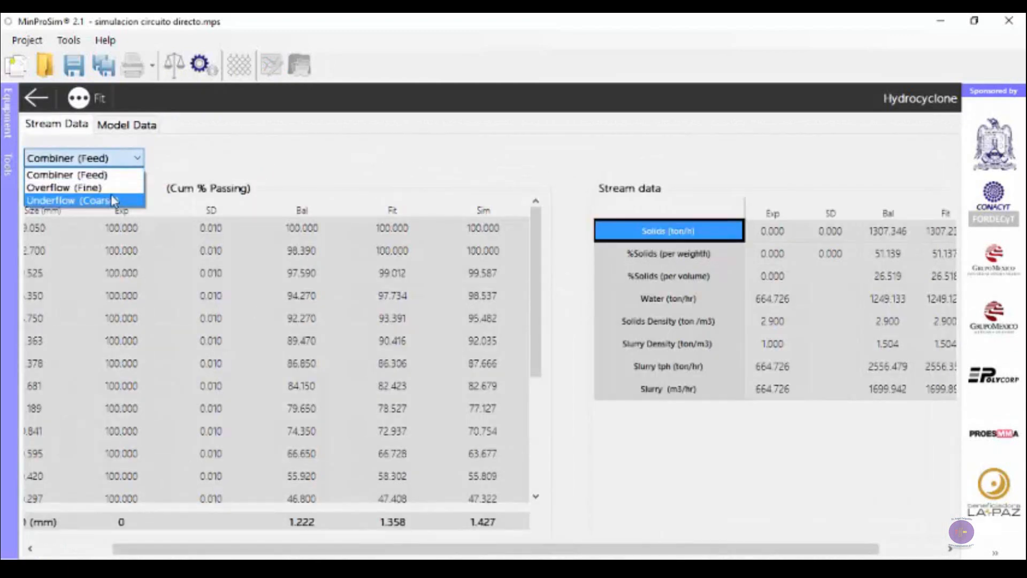
pyautogui.click(110, 196)
pyautogui.moveTo(449, 549); pyautogui.dragTo(339, 535)
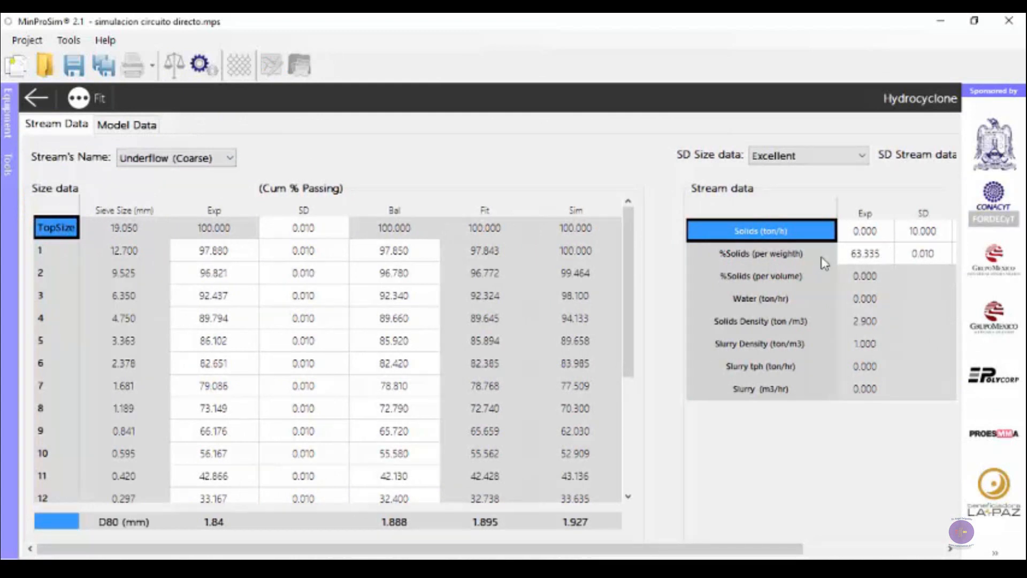
pyautogui.click(38, 99)
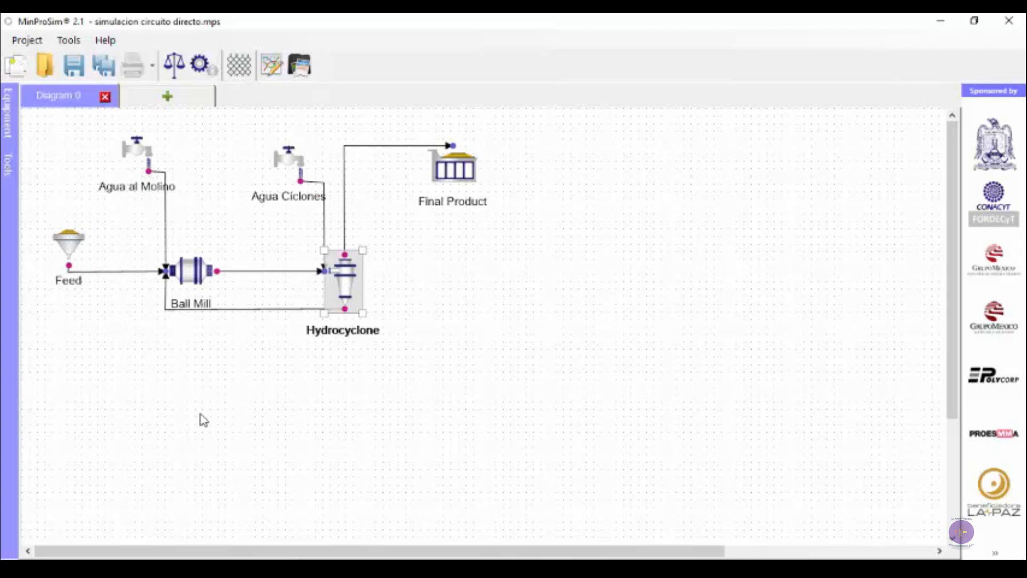
pyautogui.click(247, 399)
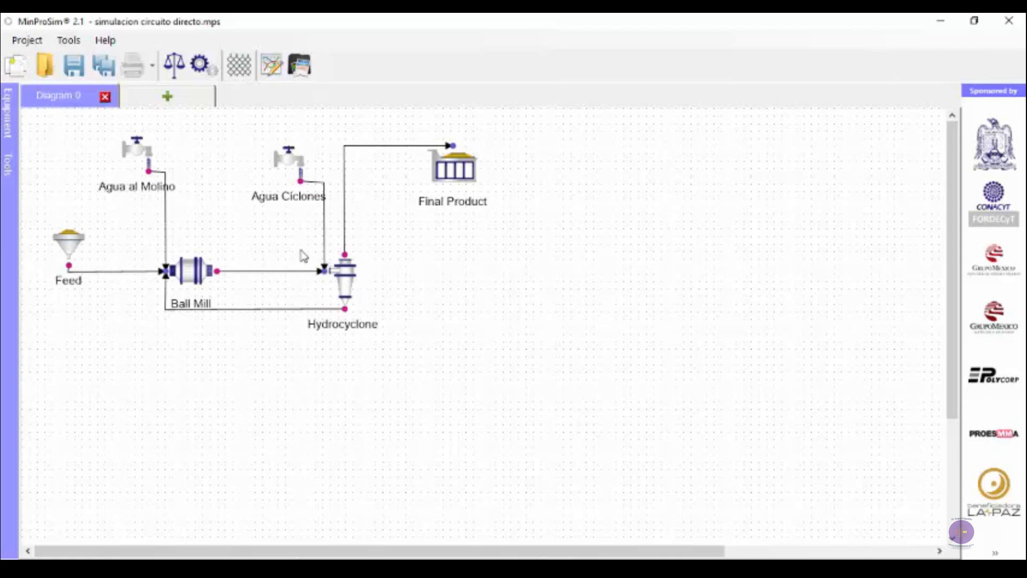
# Set the Feed's experimental solids to 340 ton/h, simulate the circuit and return to the diagram
pyautogui.click(75, 251)
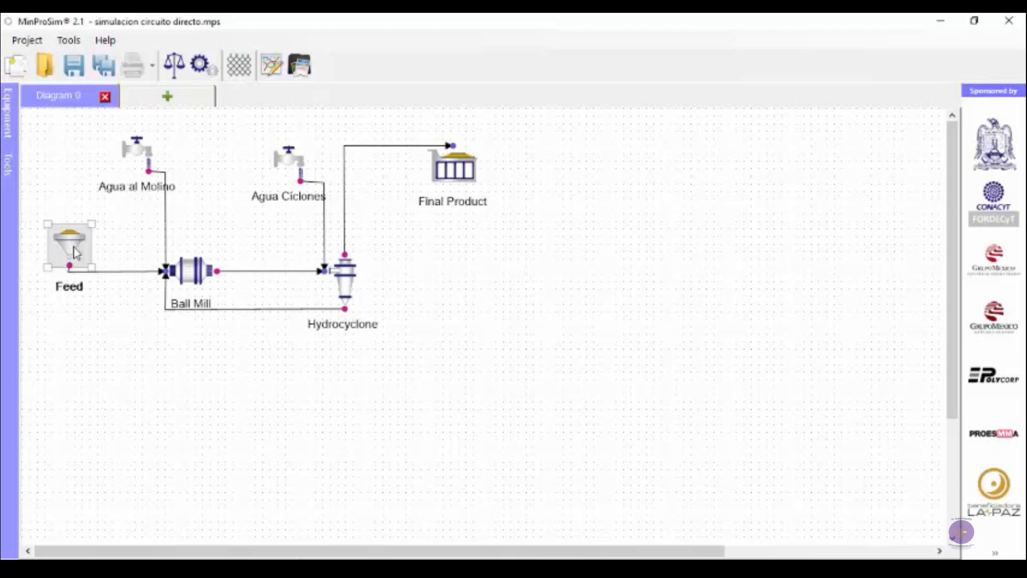
pyautogui.doubleClick(75, 251)
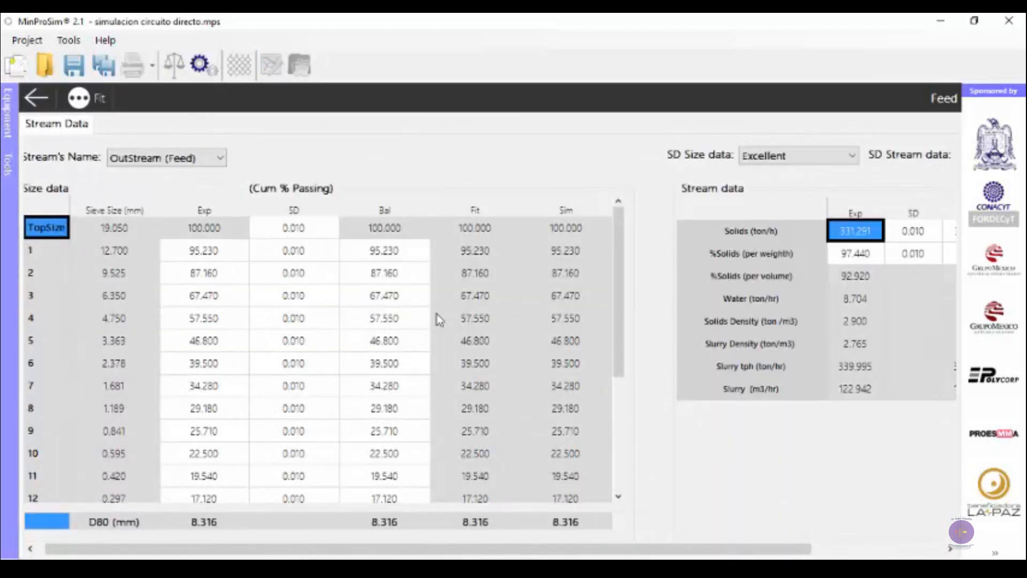
pyautogui.moveTo(418, 550); pyautogui.dragTo(548, 550)
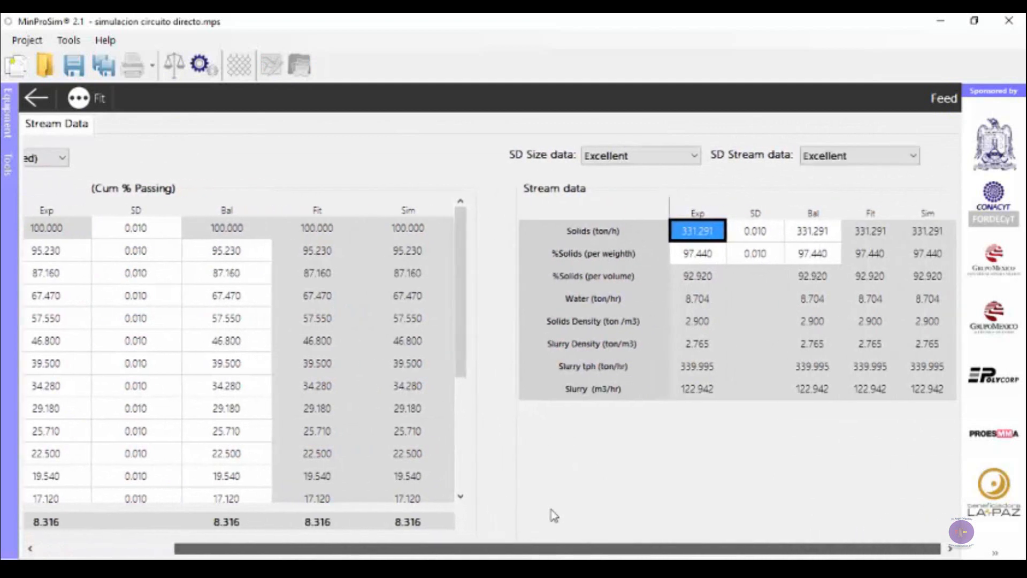
pyautogui.click(699, 238)
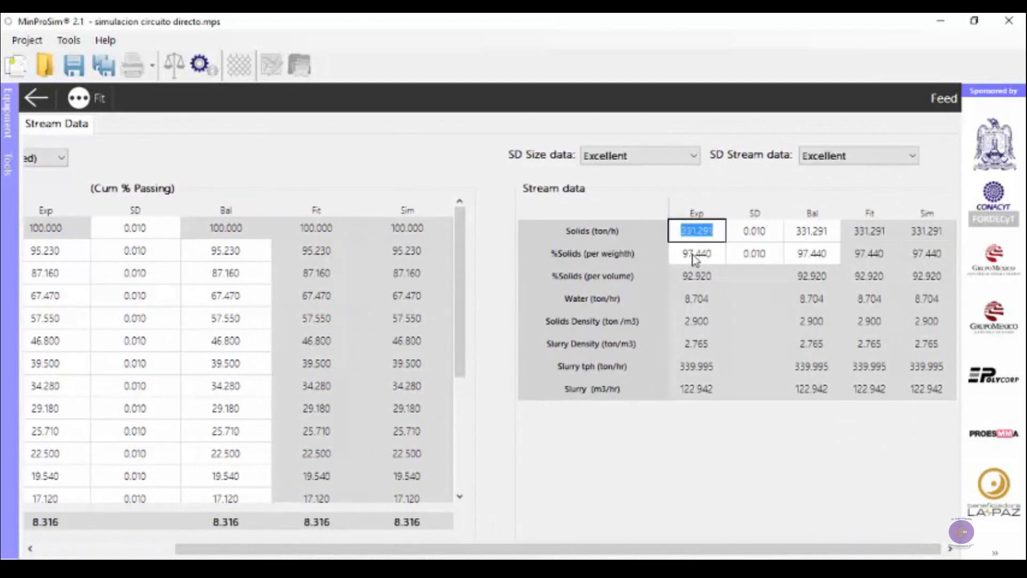
pyautogui.write('340')
pyautogui.click(695, 260)
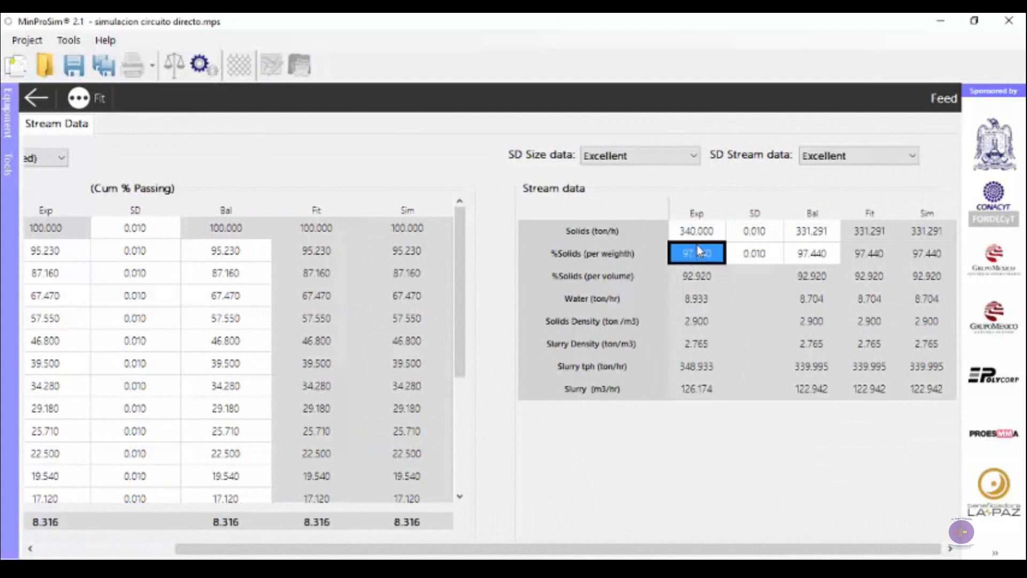
pyautogui.click(205, 72)
pyautogui.click(573, 355)
pyautogui.click(36, 98)
# Examine the Hydrocyclone's simulated Overflow (Fine) D80 and percent solids and its simulated pressure for the new feed rate, then return to the diagram
pyautogui.doubleClick(347, 283)
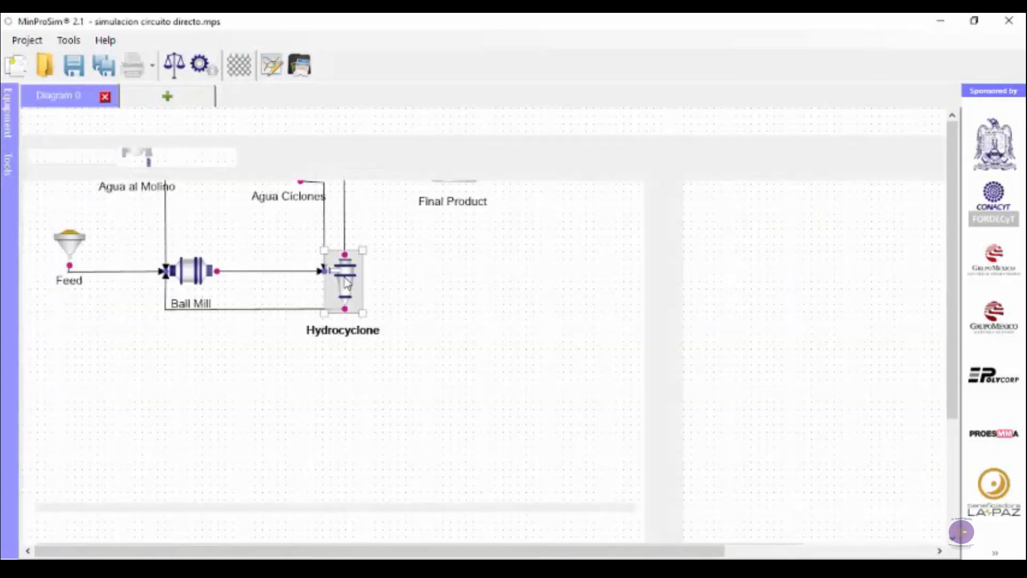
pyautogui.click(184, 162)
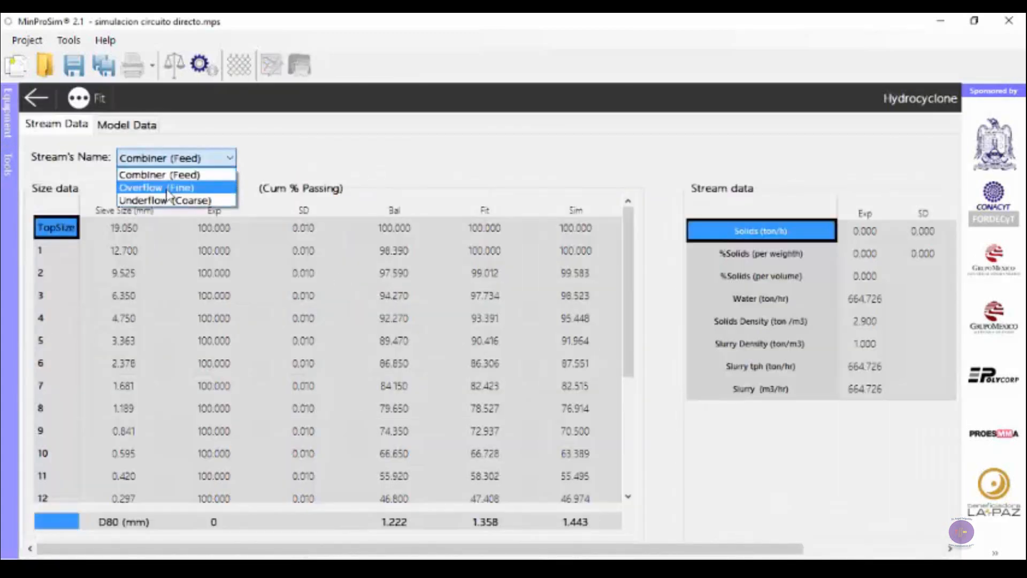
pyautogui.click(171, 188)
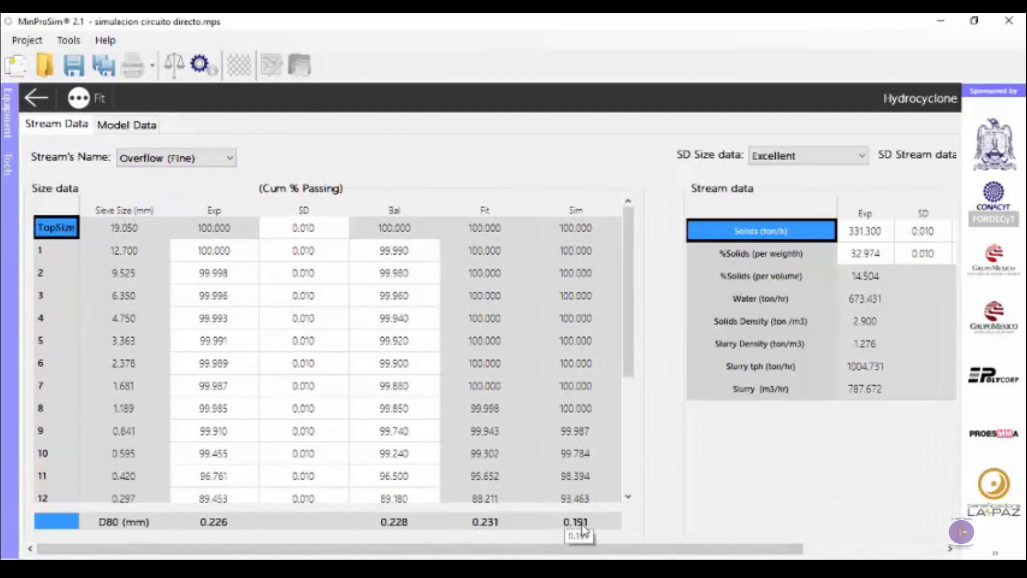
pyautogui.moveTo(566, 550); pyautogui.dragTo(706, 549)
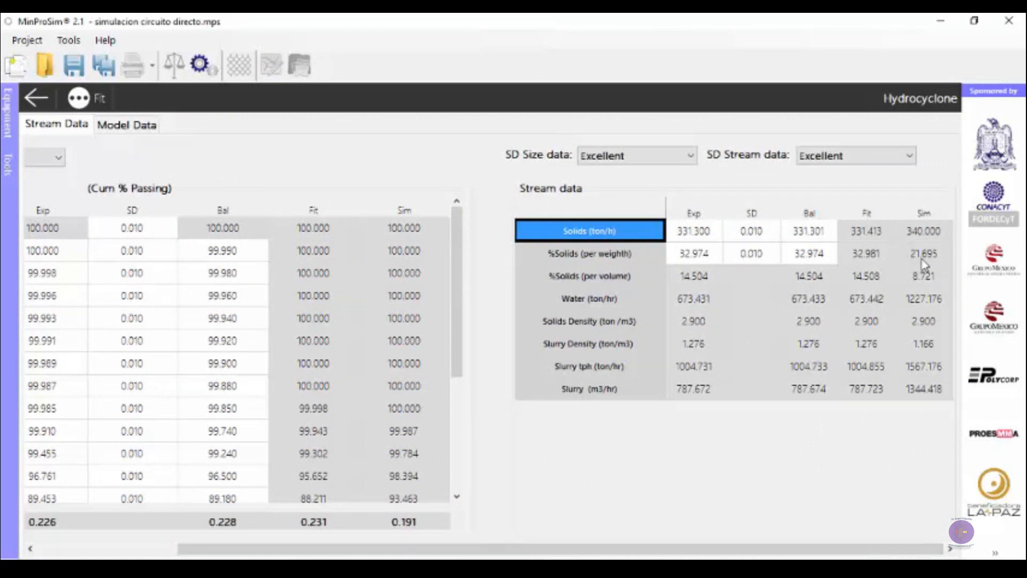
pyautogui.click(122, 126)
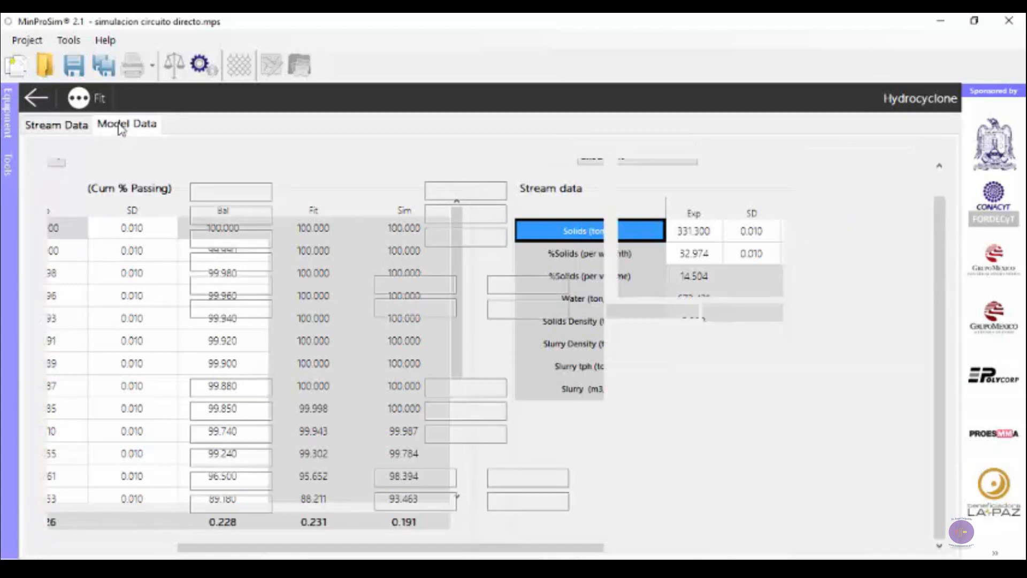
pyautogui.moveTo(487, 413); pyautogui.dragTo(428, 402)
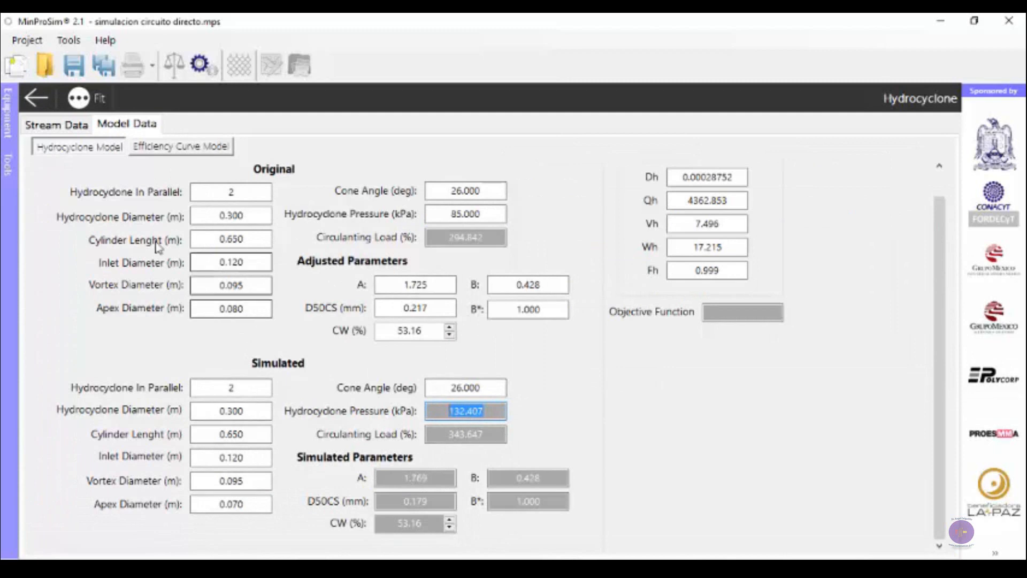
pyautogui.click(36, 99)
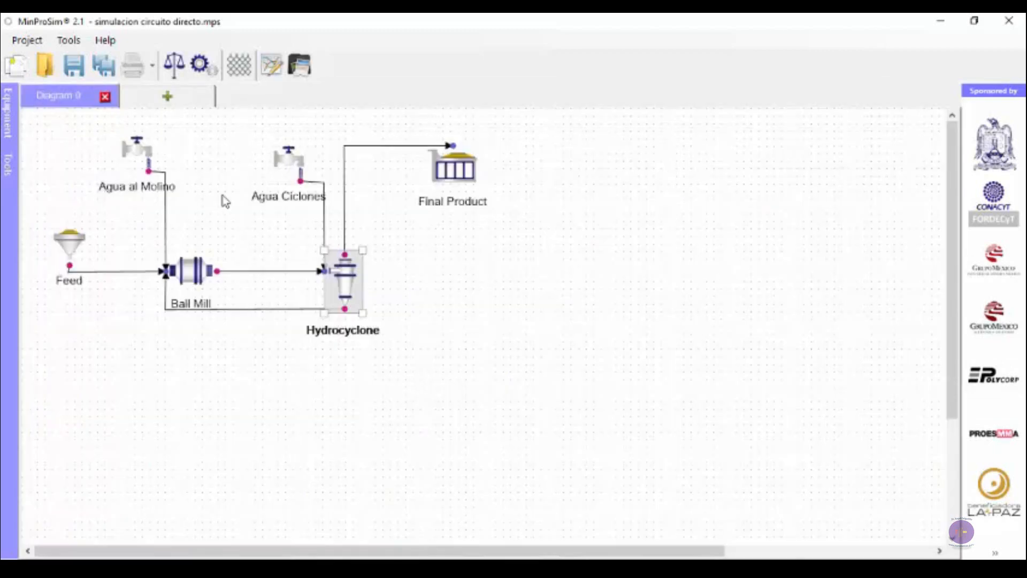
# Set the required percent solids of Agua Ciclones to 50%, simulate the circuit and check the Hydrocyclone's simulated pressure
pyautogui.doubleClick(289, 167)
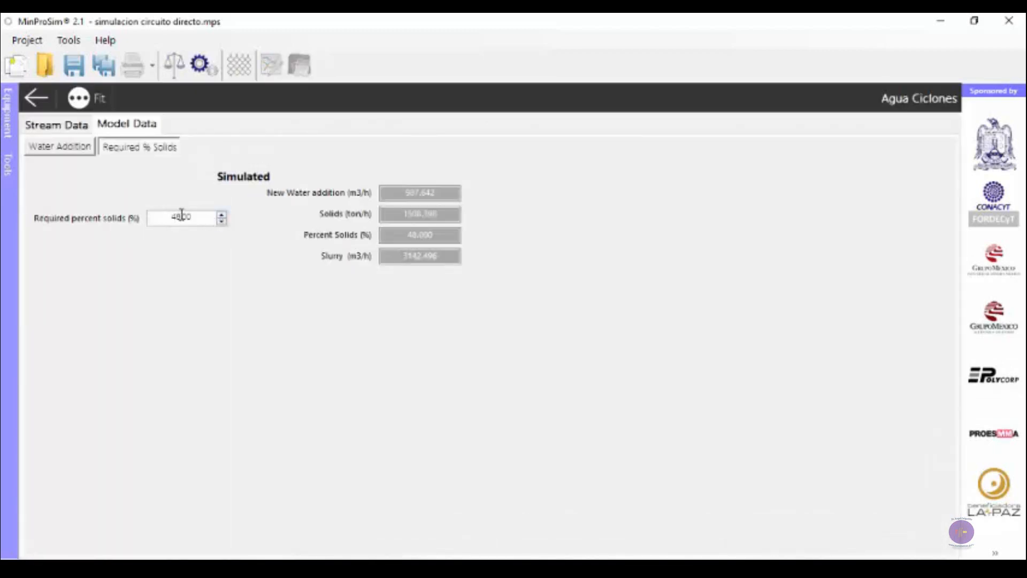
pyautogui.click(200, 64)
pyautogui.click(557, 354)
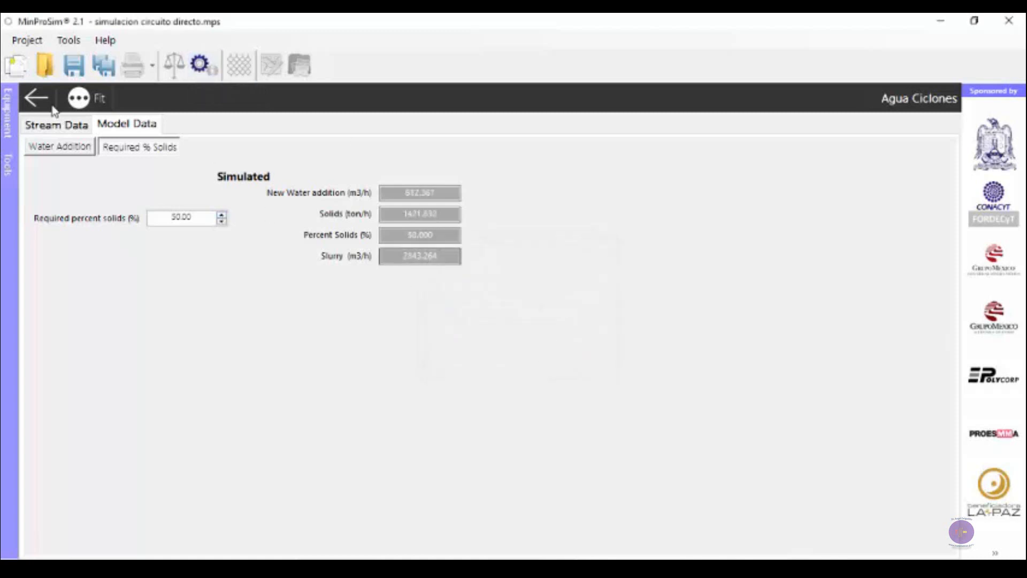
pyautogui.click(35, 98)
pyautogui.doubleClick(345, 289)
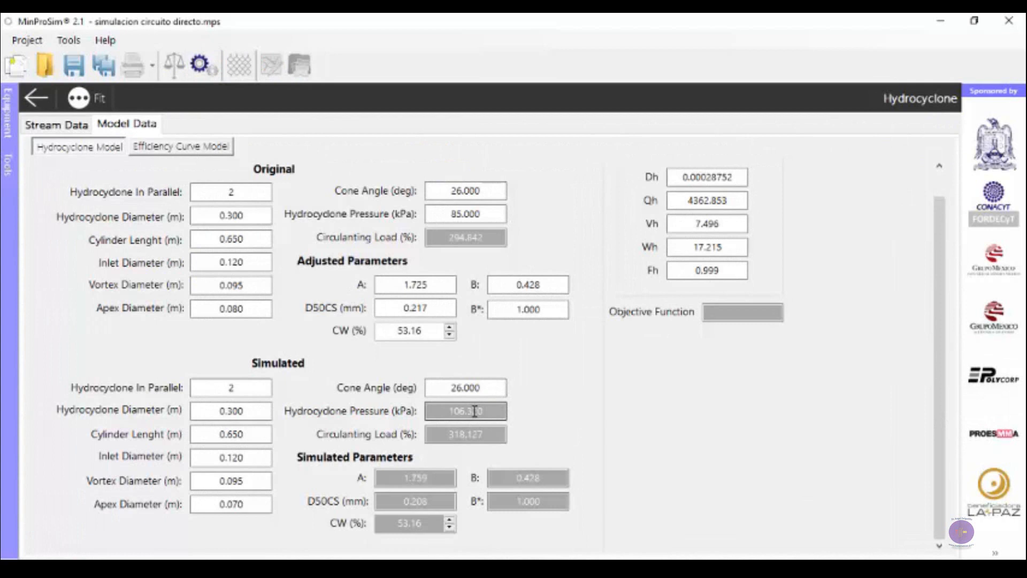
# Examine the simulated size distribution, D80 and stream data of the Hydrocyclone's Overflow (Fine)
pyautogui.click(74, 128)
pyautogui.click(47, 158)
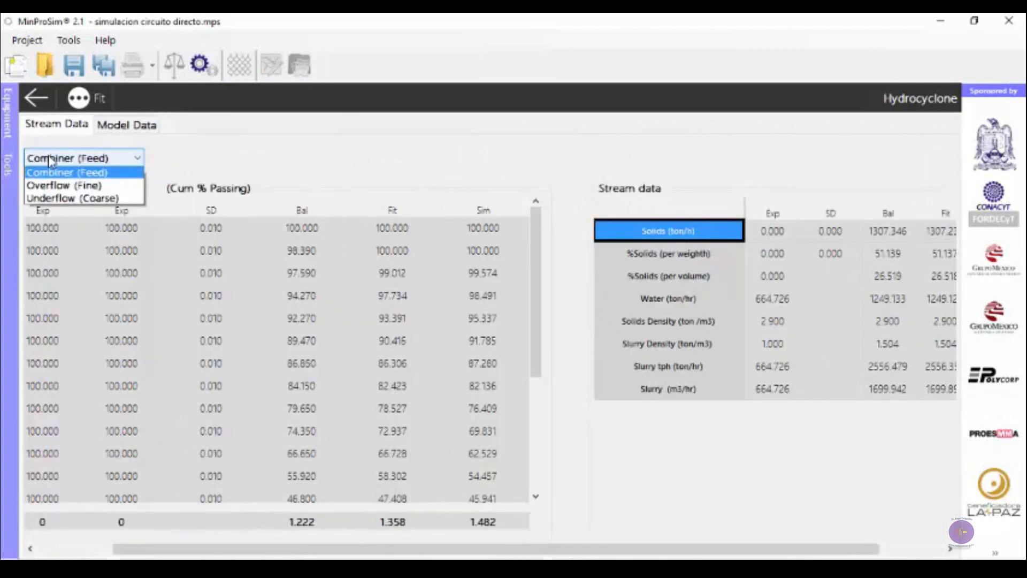
pyautogui.click(56, 188)
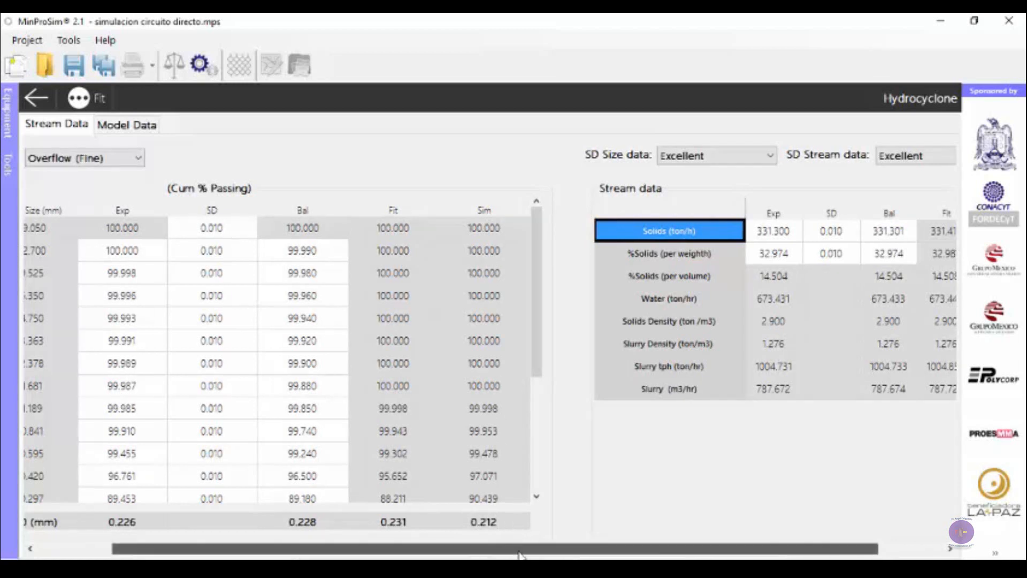
pyautogui.moveTo(518, 554); pyautogui.dragTo(586, 552)
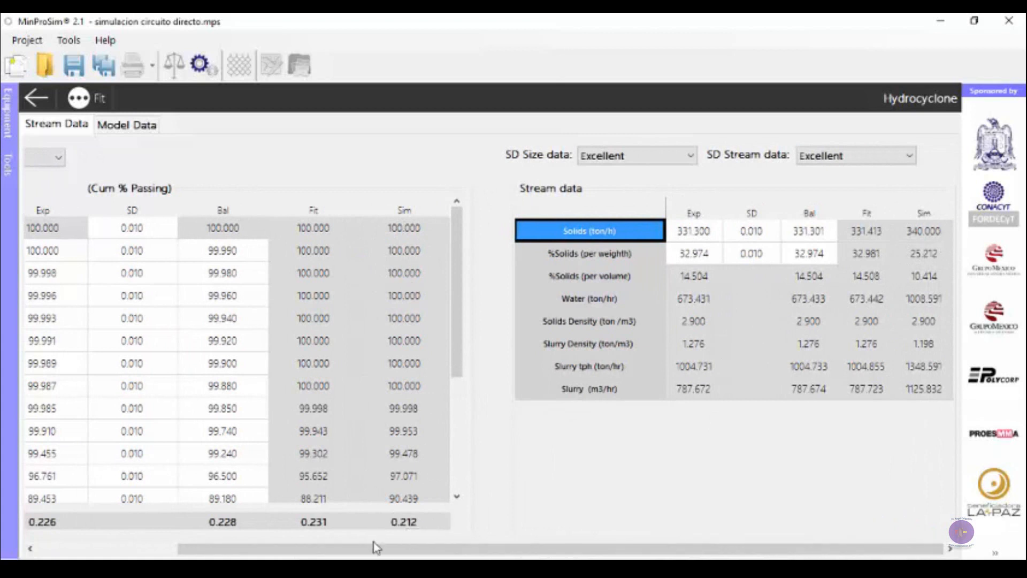
# Check the Hydrocyclone's simulated pressure and apex diameter in its model data, then return to the diagram
pyautogui.click(126, 124)
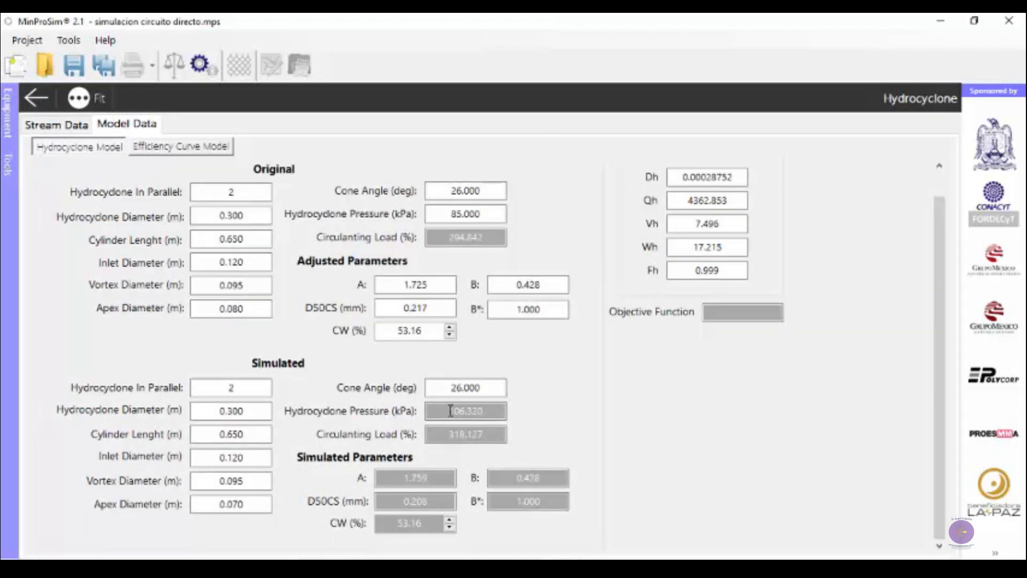
pyautogui.moveTo(449, 410); pyautogui.dragTo(491, 411)
pyautogui.moveTo(250, 503); pyautogui.dragTo(209, 503)
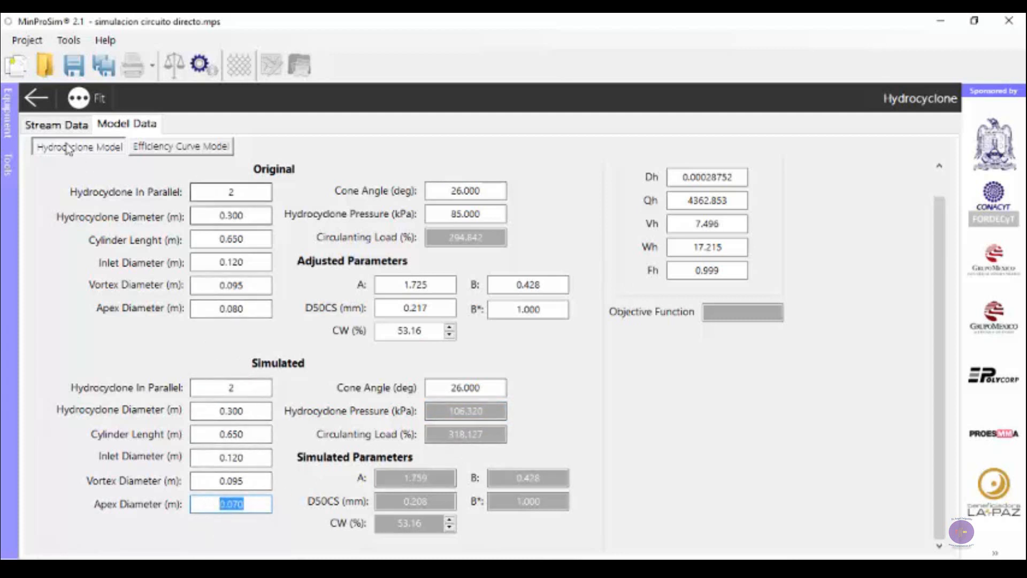
pyautogui.click(65, 125)
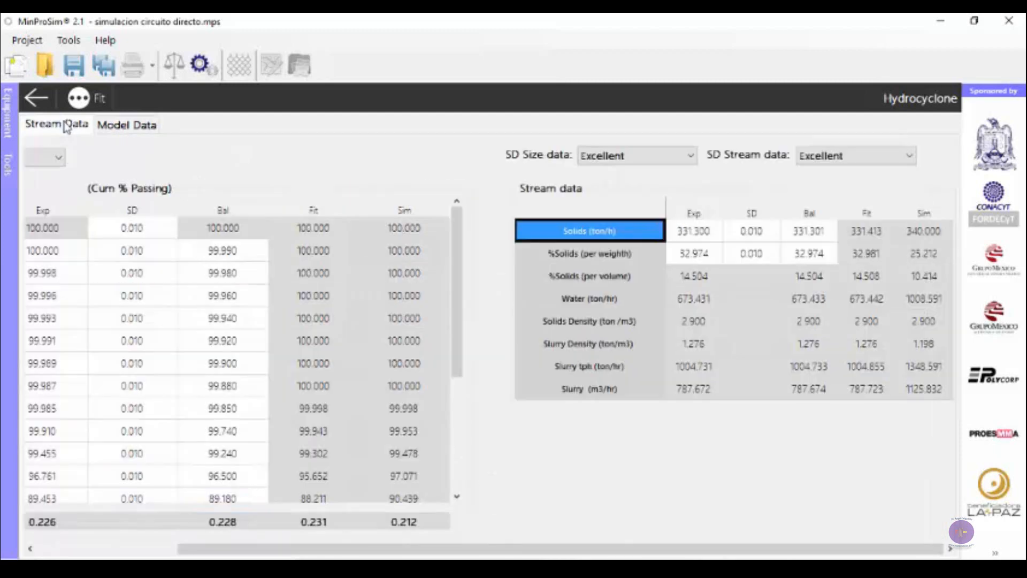
pyautogui.click(37, 97)
# Check the simulated new water addition of Agua Ciclones and Agua al Molino, then return to the diagram
pyautogui.doubleClick(293, 165)
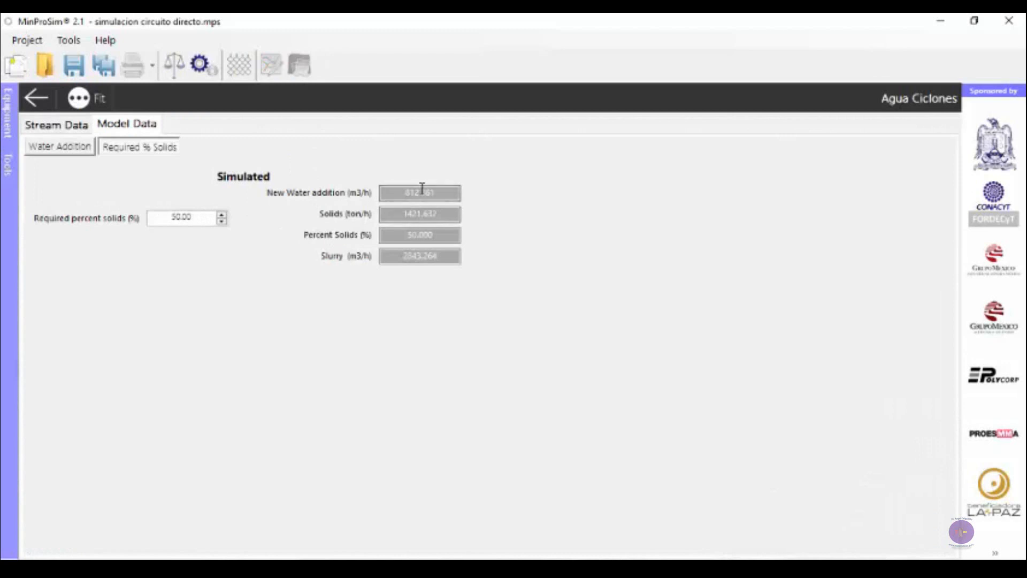
pyautogui.click(36, 97)
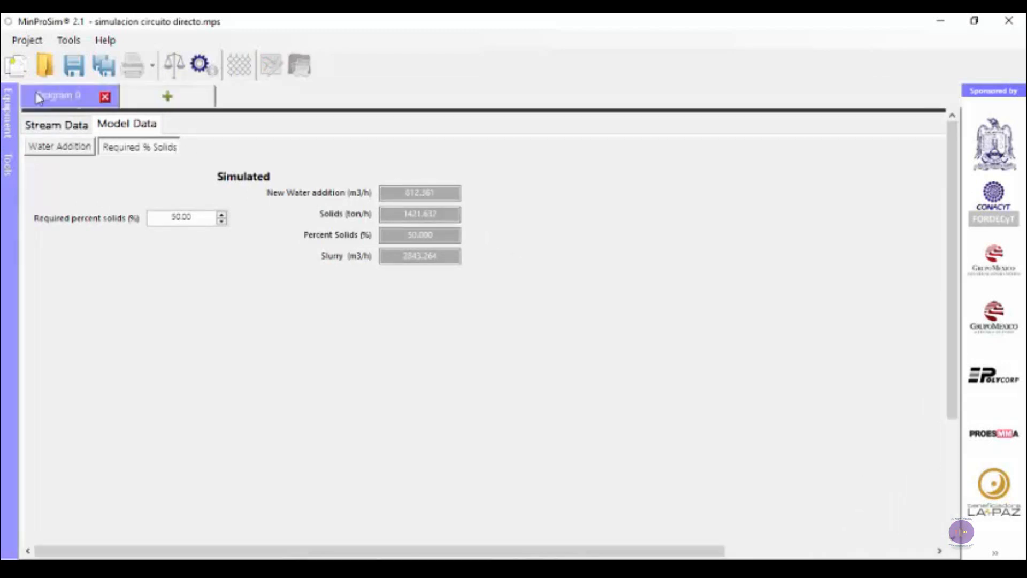
pyautogui.click(127, 150)
pyautogui.doubleClick(127, 150)
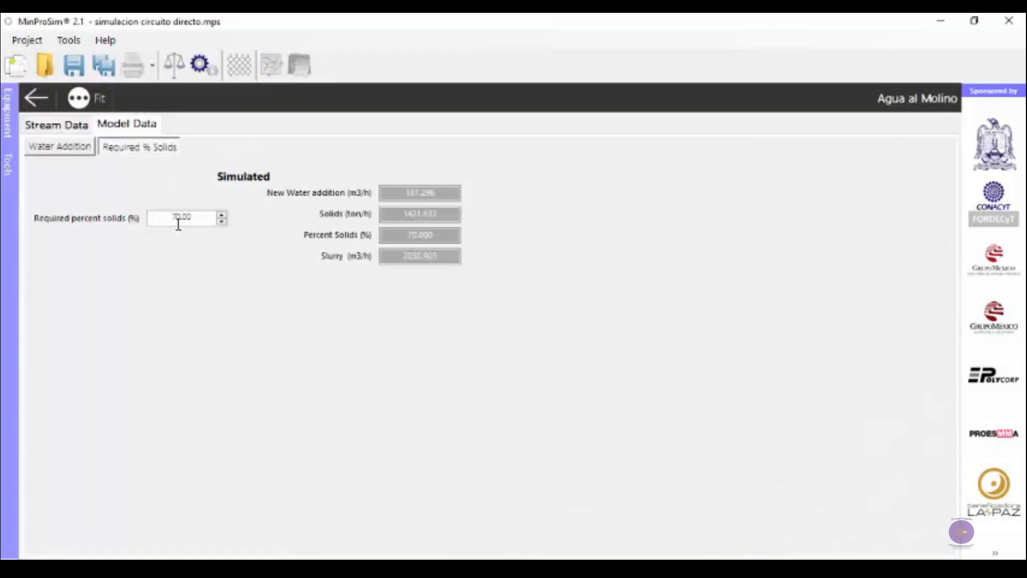
pyautogui.doubleClick(399, 192)
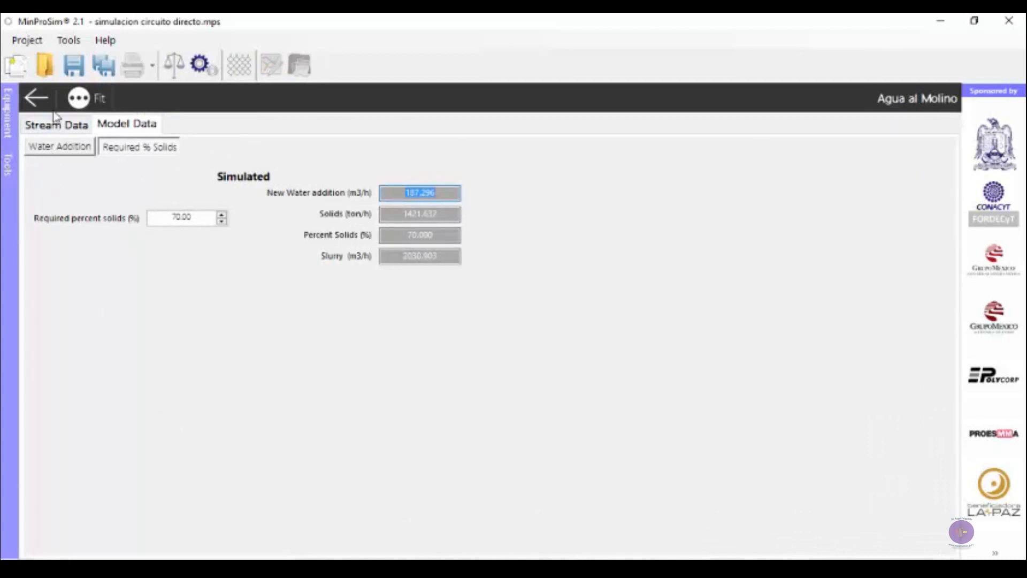
pyautogui.click(35, 102)
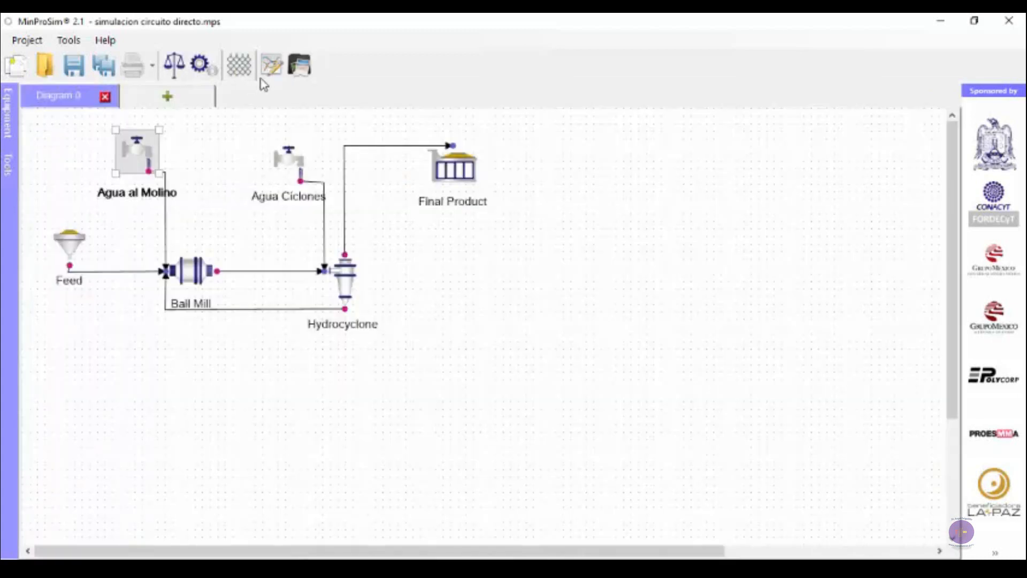
# Plot the Hydrocyclone's Overflow (Fines) Fit and Sim curves with a logarithmic X axis, compare them and close the graph
pyautogui.click(271, 67)
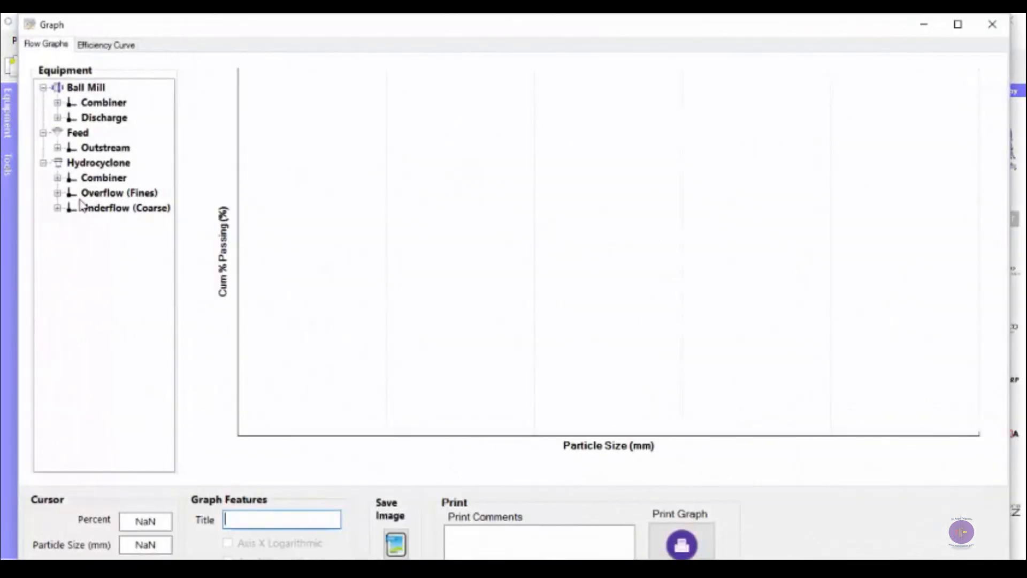
pyautogui.click(58, 194)
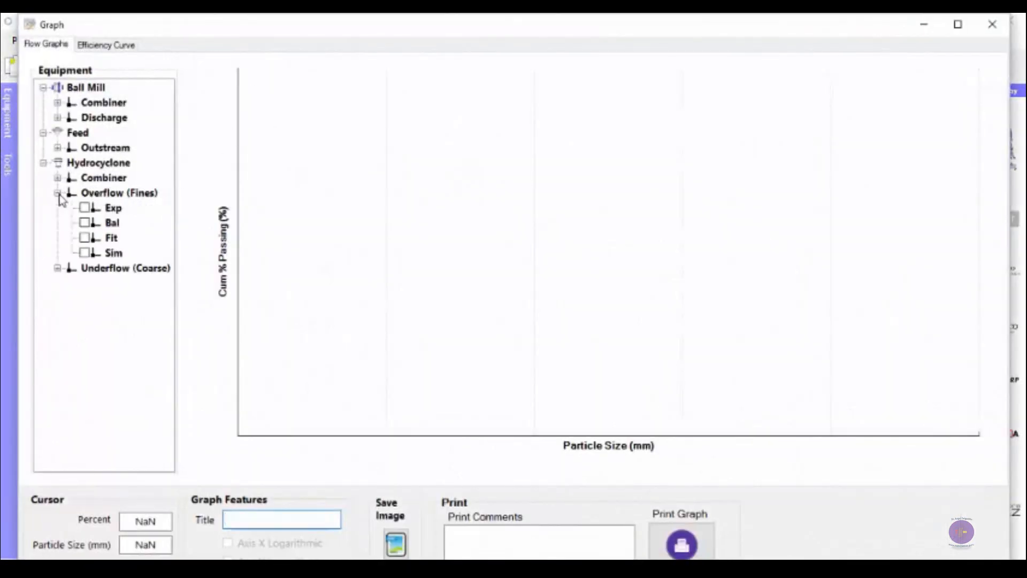
pyautogui.click(85, 238)
pyautogui.click(85, 253)
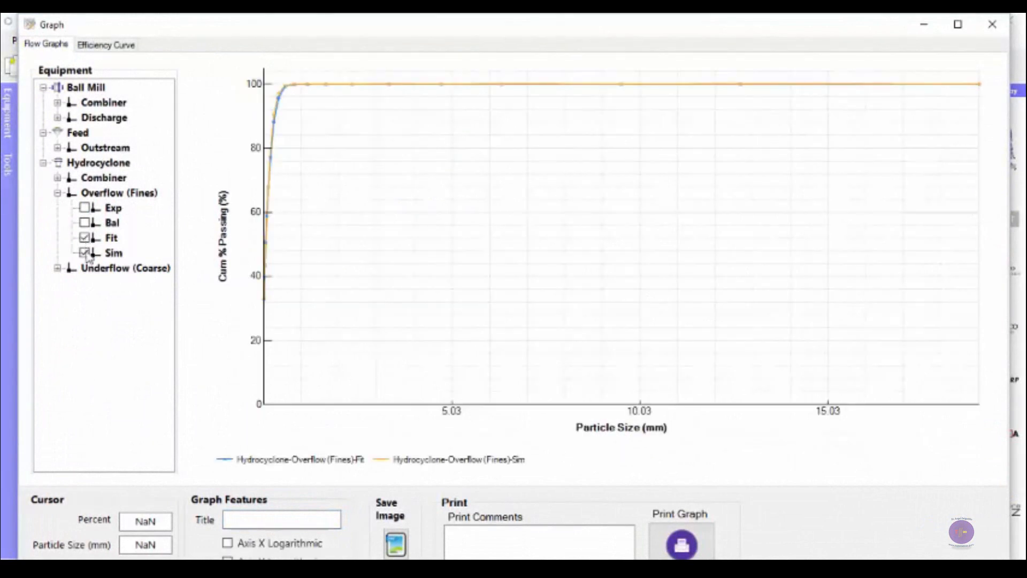
pyautogui.click(228, 543)
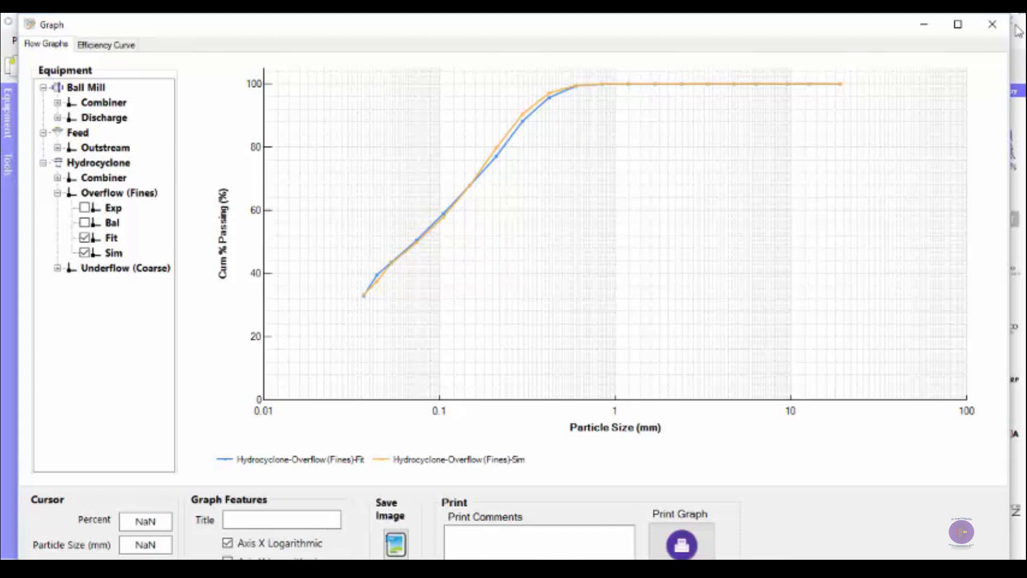
pyautogui.click(993, 24)
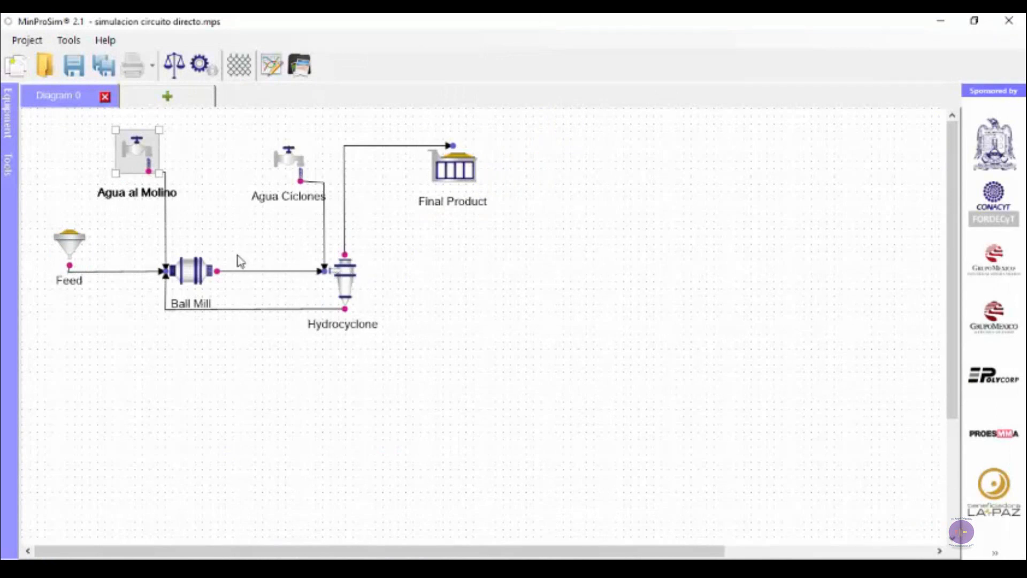
# Set the Feed's experimental solids to 350 ton/h, simulate the circuit and return to the diagram
pyautogui.doubleClick(72, 247)
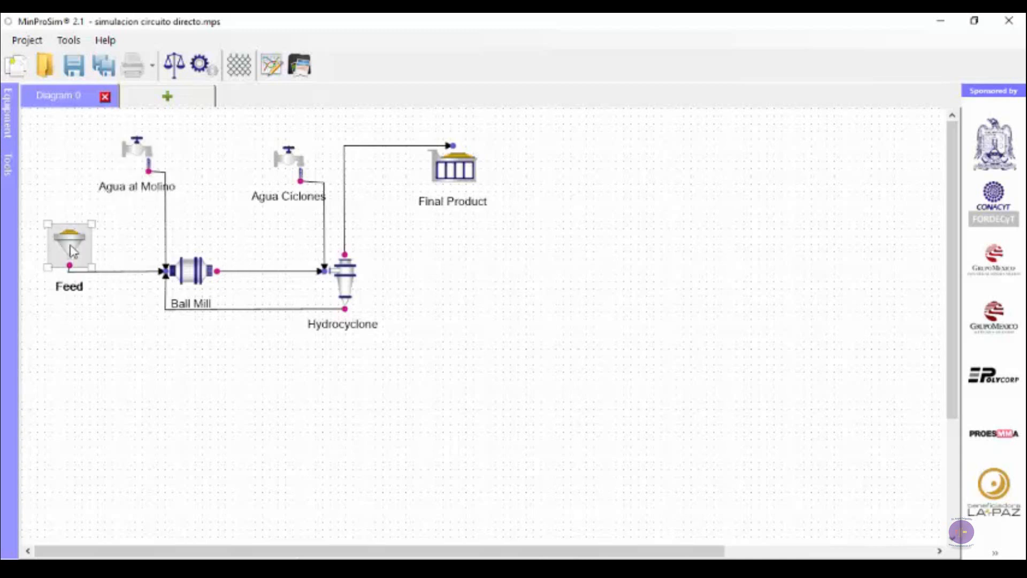
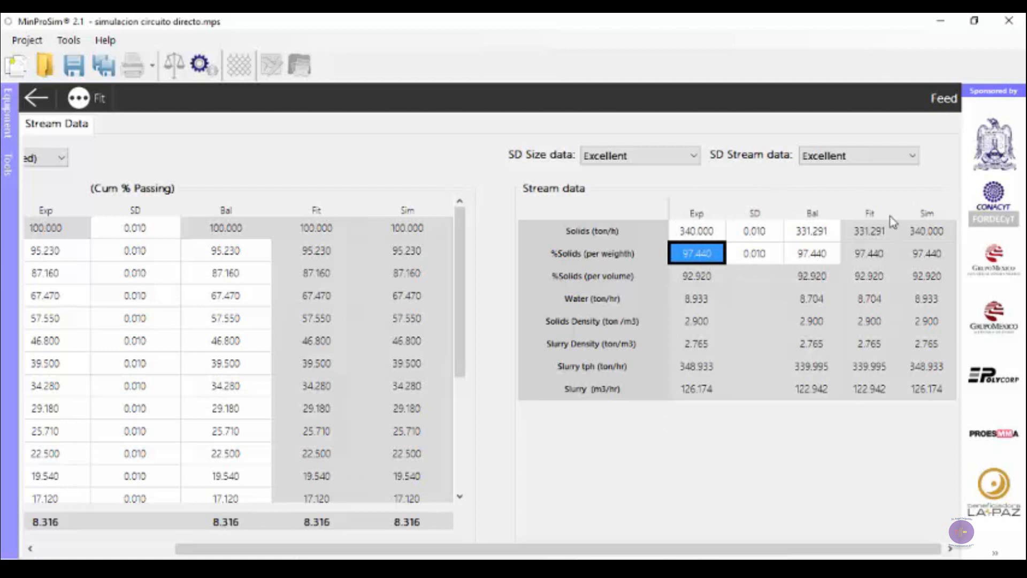
pyautogui.click(696, 234)
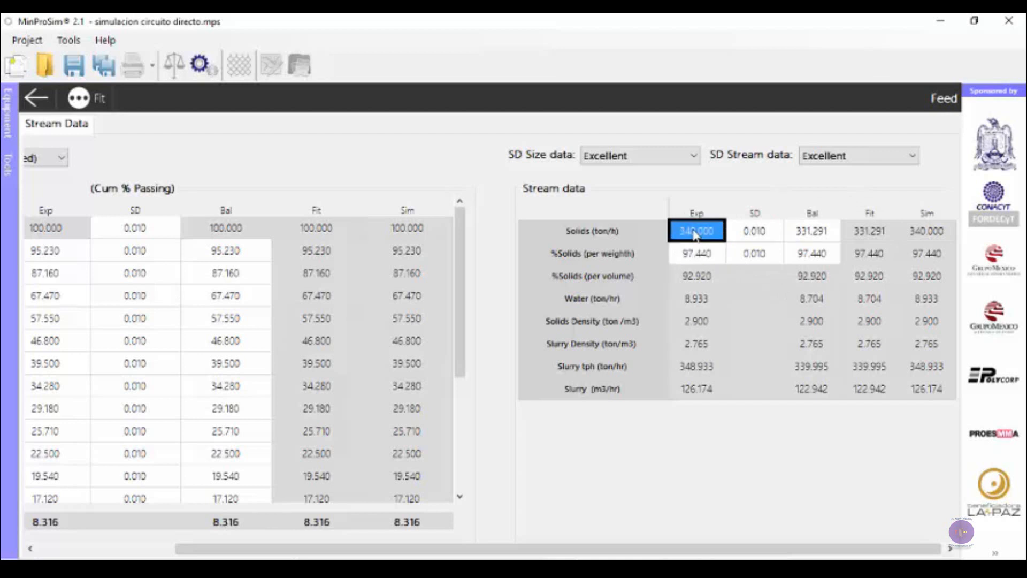
pyautogui.write('350')
pyautogui.press('Return')
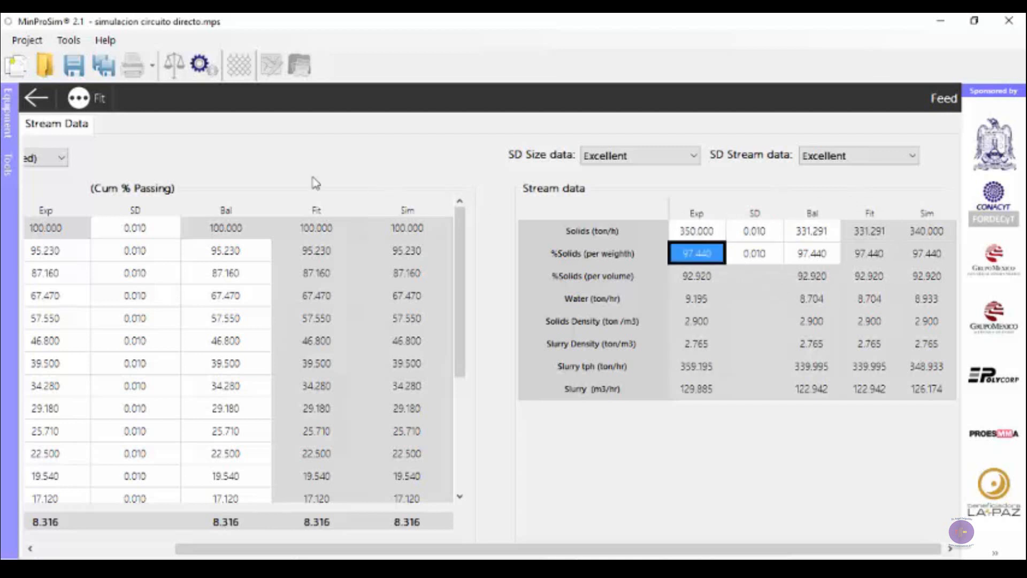
pyautogui.click(207, 74)
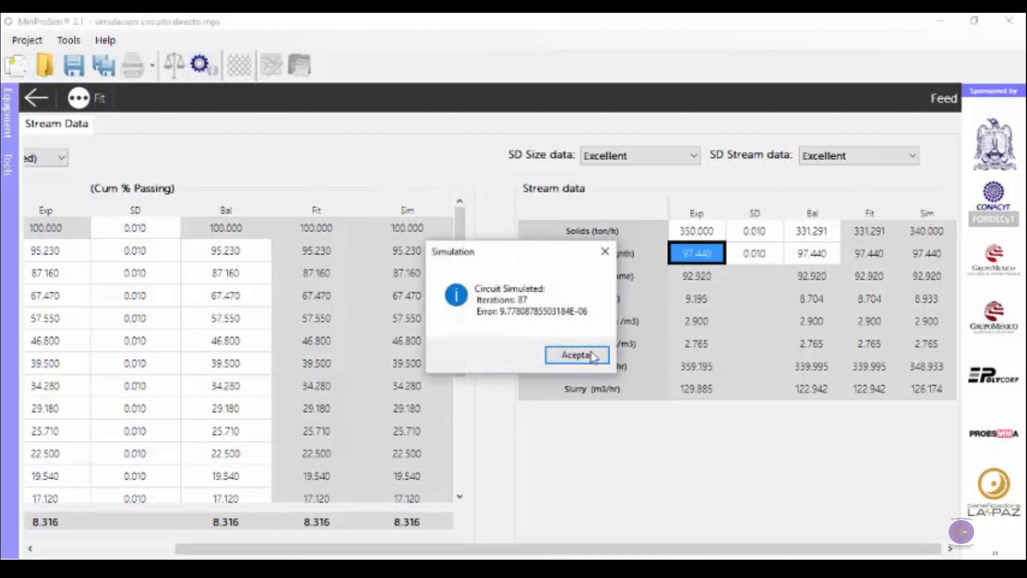
pyautogui.click(592, 353)
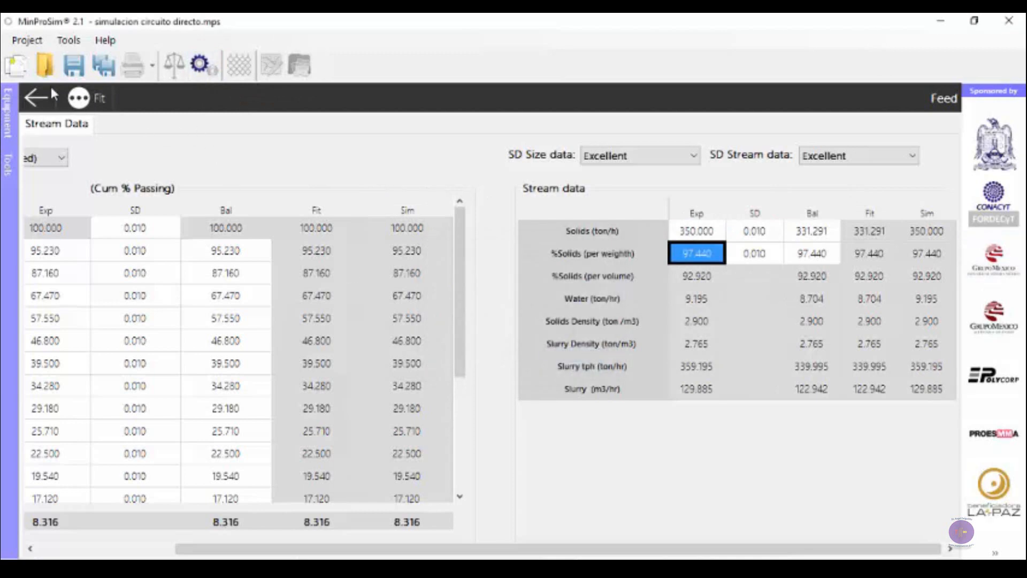
pyautogui.click(36, 97)
# Examine the Hydrocyclone's simulated Overflow (Fine) D80 and percent solids for the 350 ton/h feed, then return to the diagram
pyautogui.doubleClick(338, 284)
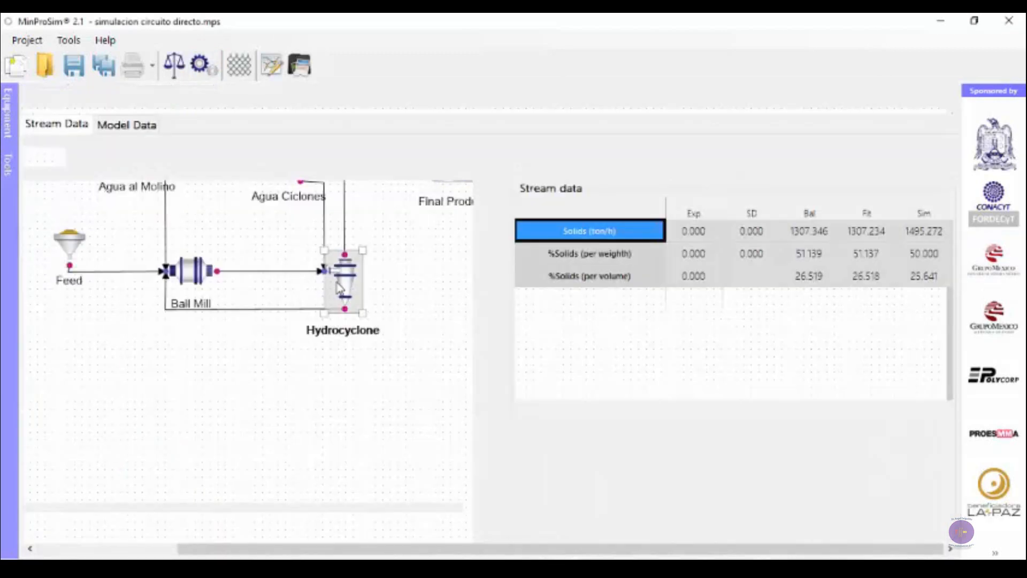
pyautogui.click(80, 157)
pyautogui.click(59, 185)
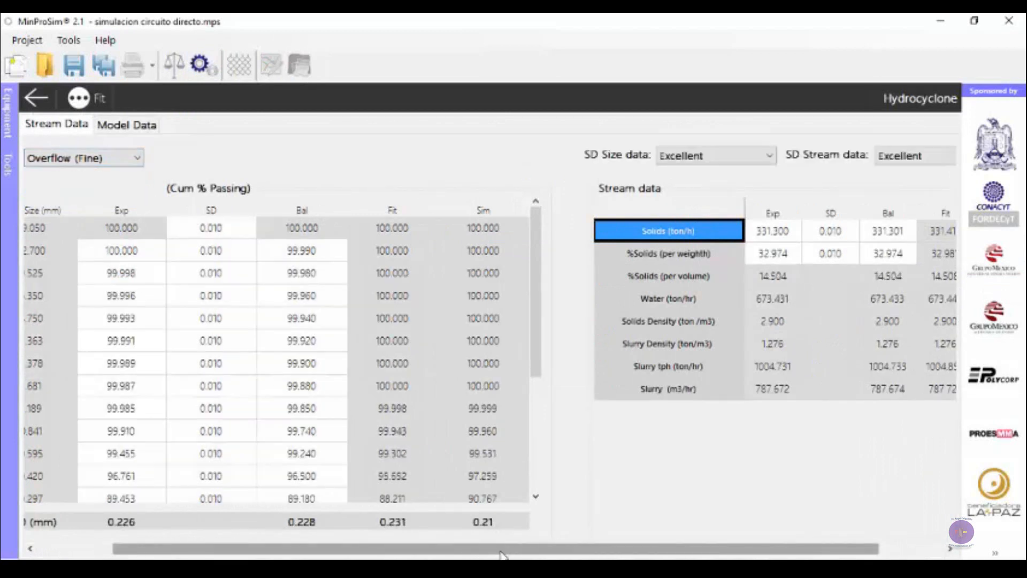
pyautogui.moveTo(502, 553); pyautogui.dragTo(568, 554)
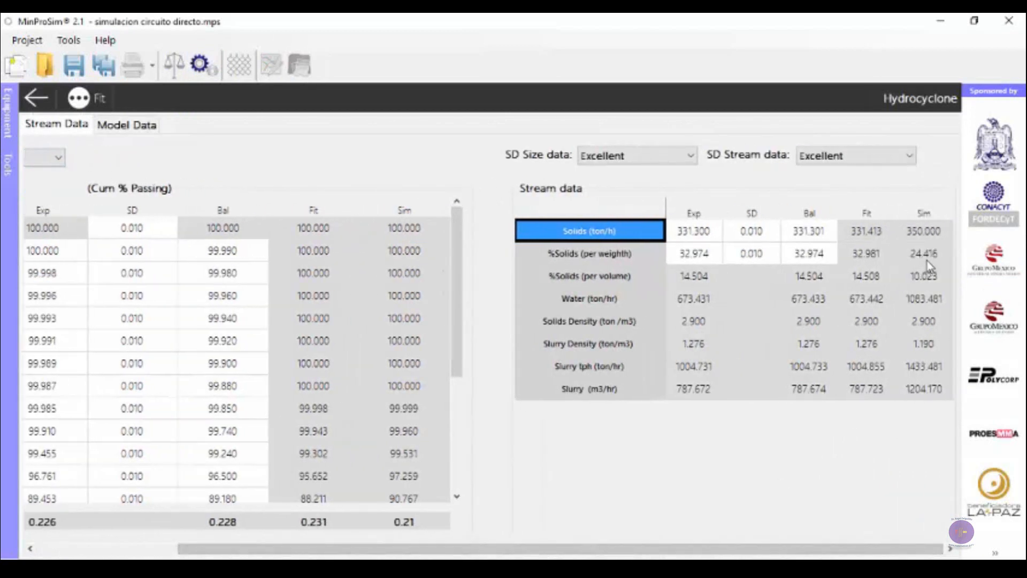
pyautogui.click(35, 98)
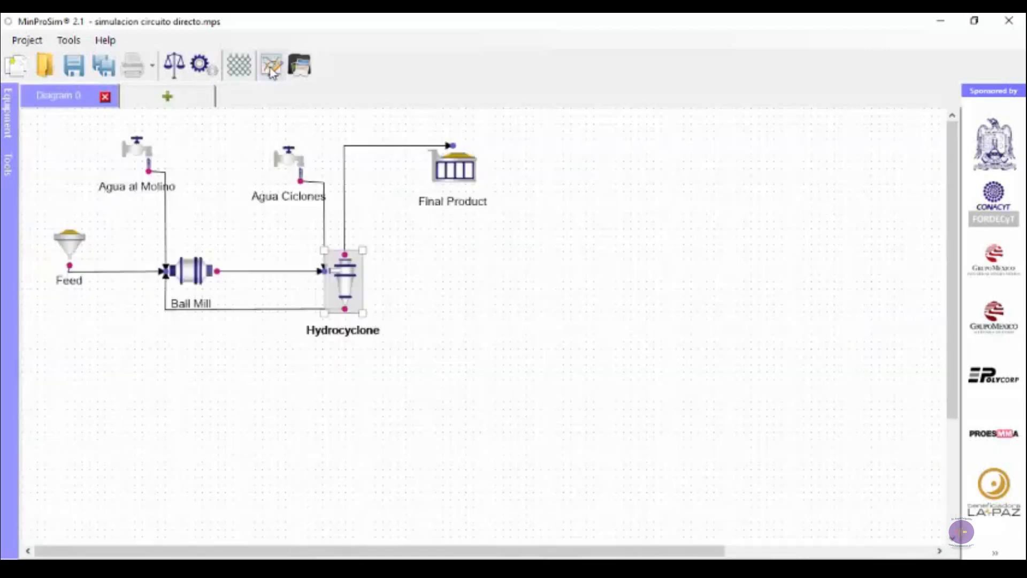
# Graph the Fit and Sim size distributions of the Hydrocyclone's Overflow (Fines) on a logarithmic X axis for the 350 ton/h feed, then close the graph
pyautogui.click(271, 67)
pyautogui.click(59, 194)
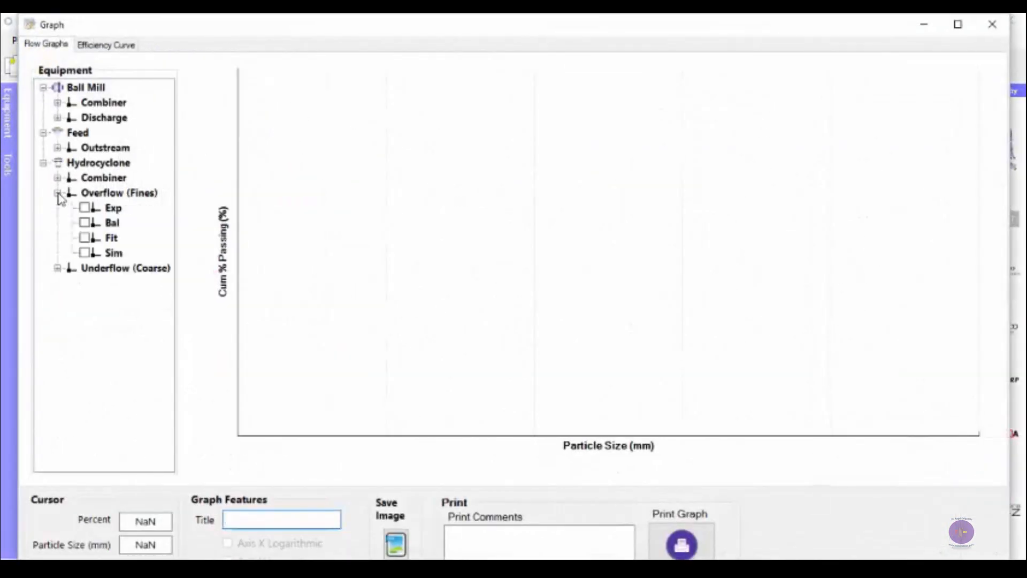
pyautogui.click(85, 238)
pyautogui.click(85, 252)
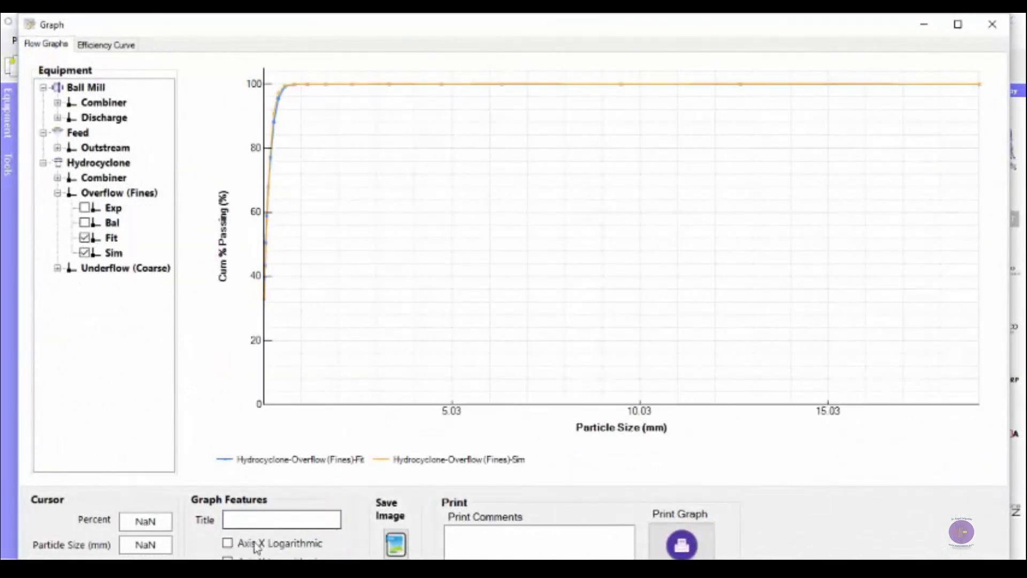
pyautogui.click(228, 544)
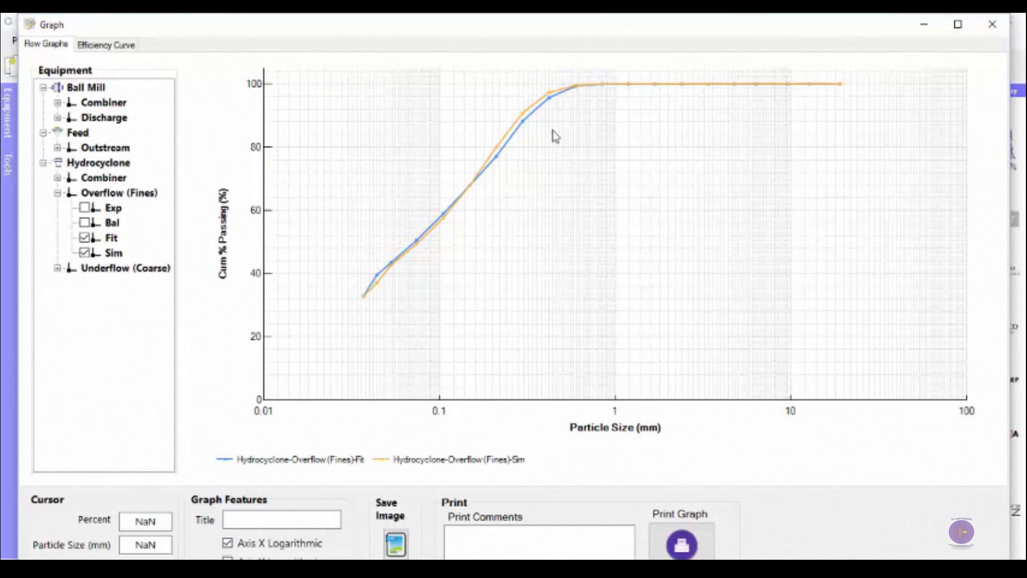
pyautogui.click(993, 24)
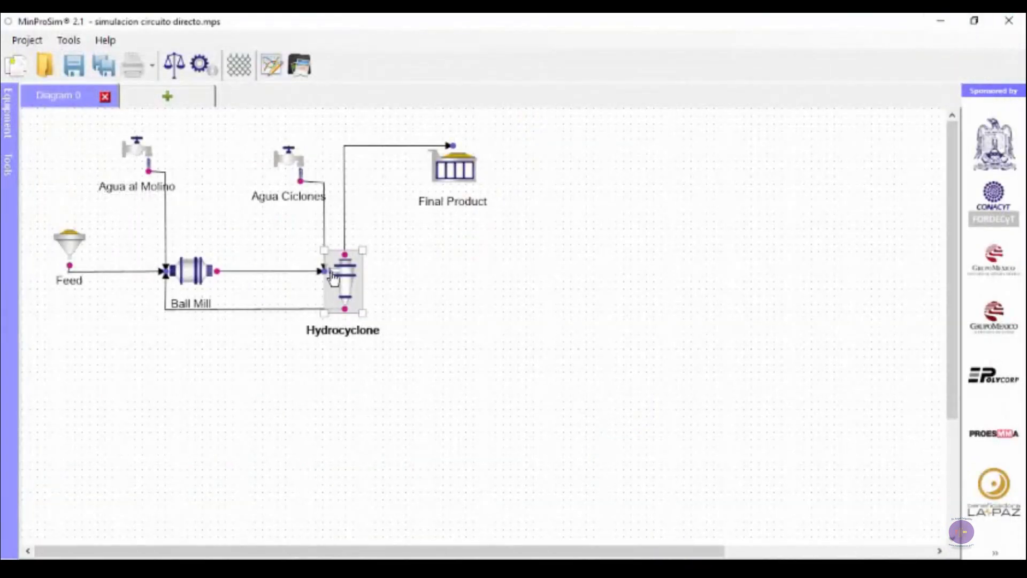
# Check the Hydrocyclone's simulated pressure and circulating load for the 350 ton/h feed
pyautogui.doubleClick(349, 280)
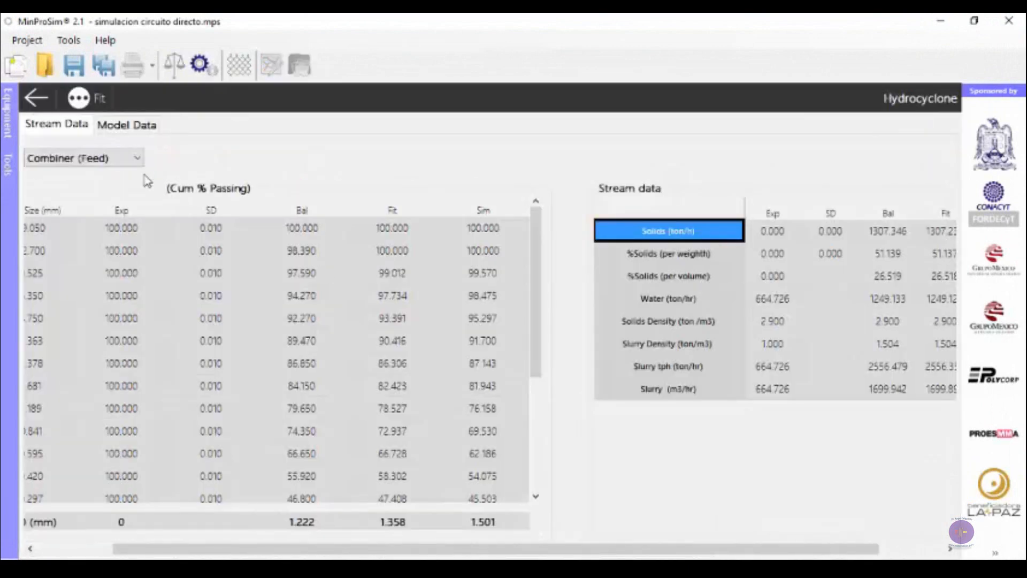
pyautogui.click(137, 158)
pyautogui.click(122, 175)
pyautogui.click(133, 124)
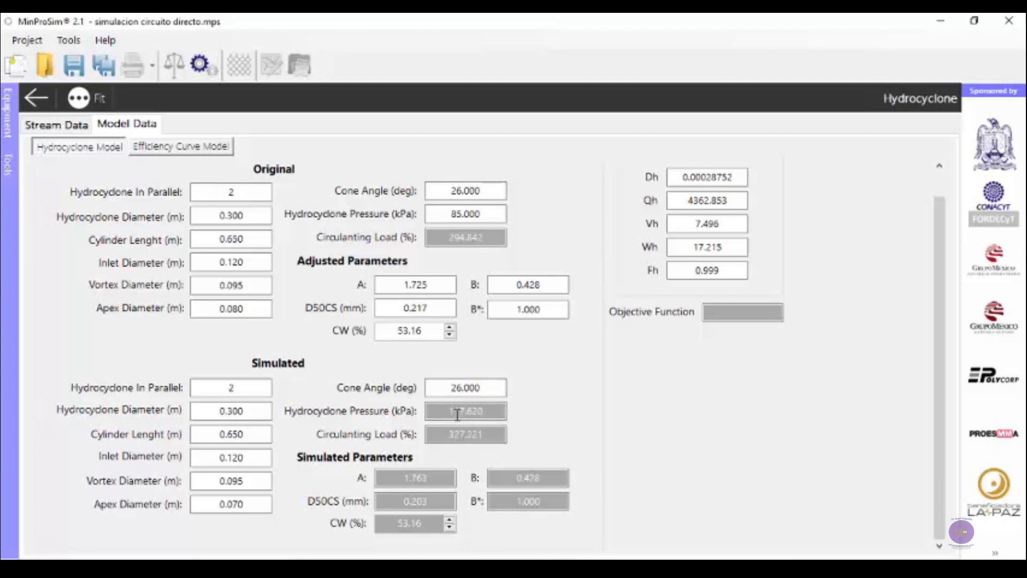
# Set the Hydrocyclone's simulated apex diameter to 0.075 m and simulate the circuit
pyautogui.click(245, 505)
pyautogui.press('BackSpace')
pyautogui.write('5')
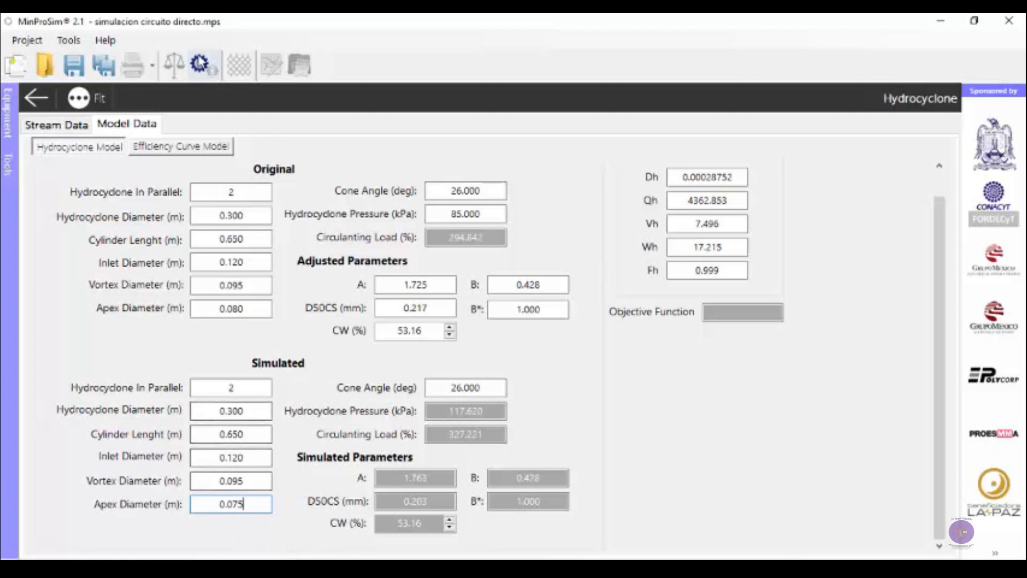
pyautogui.click(200, 64)
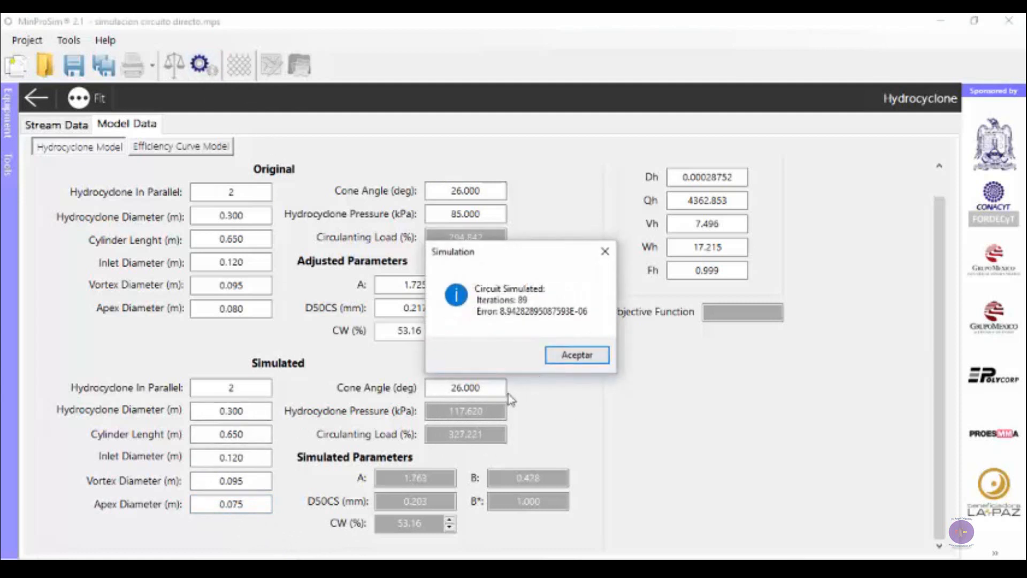
pyautogui.click(589, 355)
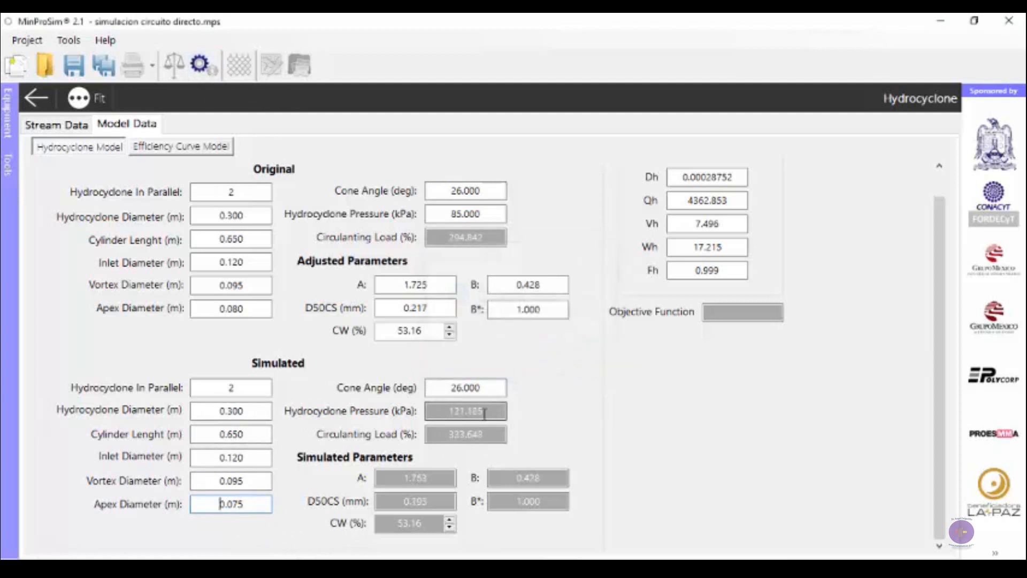
# Set the Hydrocyclone's simulated apex diameter to 0.065 m and simulate the circuit
pyautogui.moveTo(251, 504); pyautogui.dragTo(235, 506)
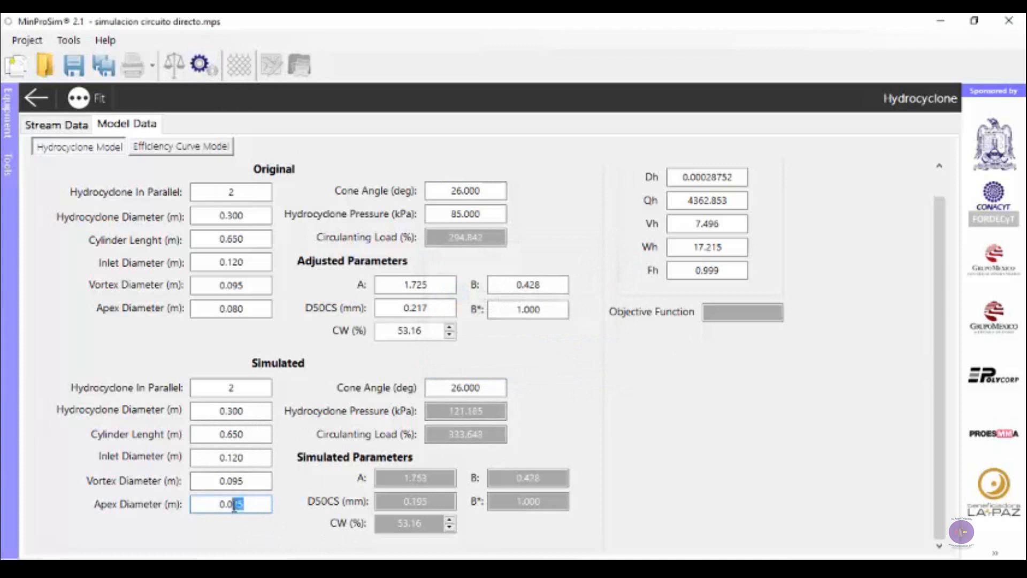
pyautogui.write('65')
pyautogui.click(199, 65)
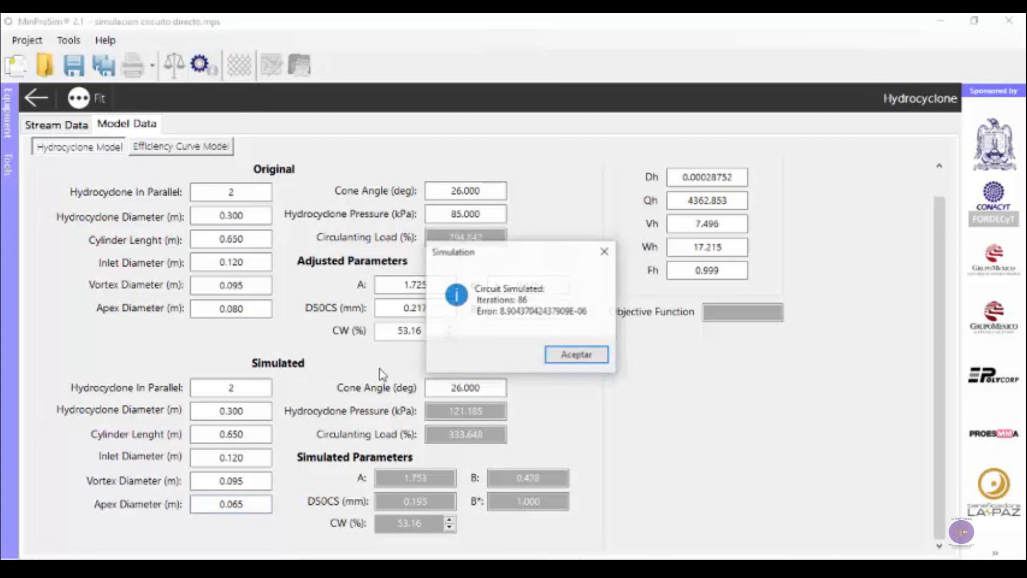
pyautogui.click(577, 356)
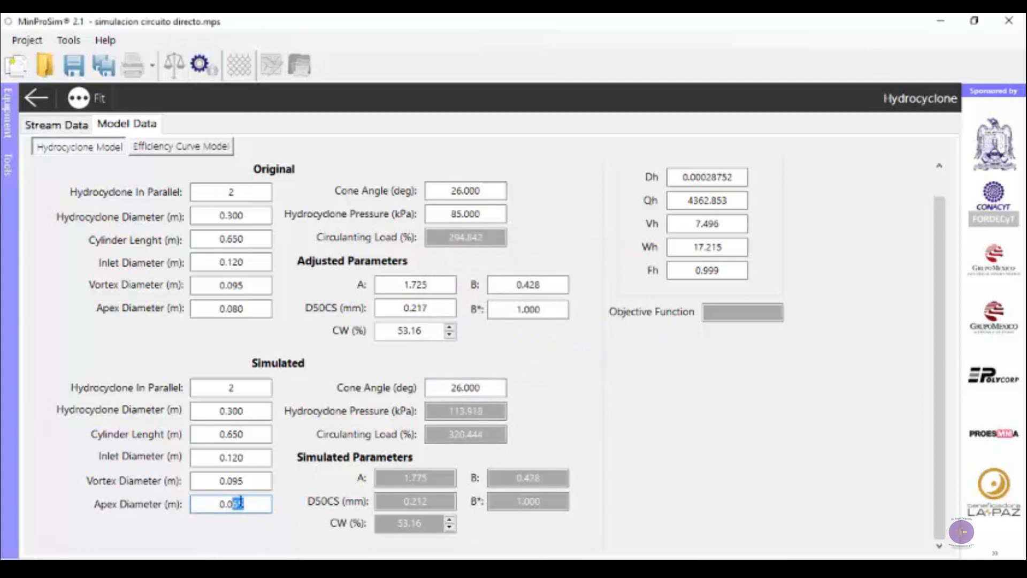
# Set the Hydrocyclone's simulated apex diameter to 0.070 m, simulate the circuit and return to the diagram
pyautogui.write('70')
pyautogui.click(238, 481)
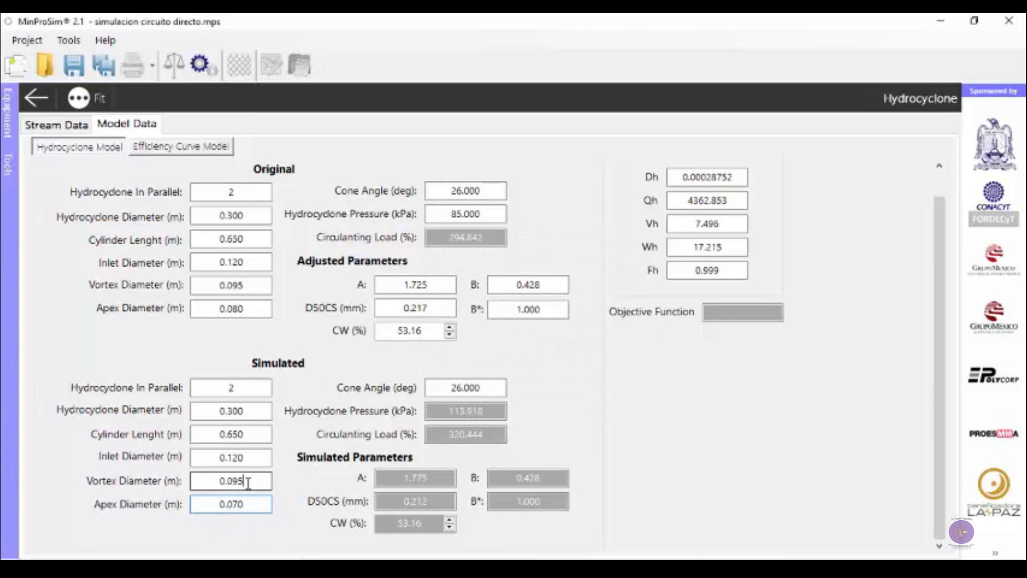
pyautogui.click(206, 78)
pyautogui.click(586, 356)
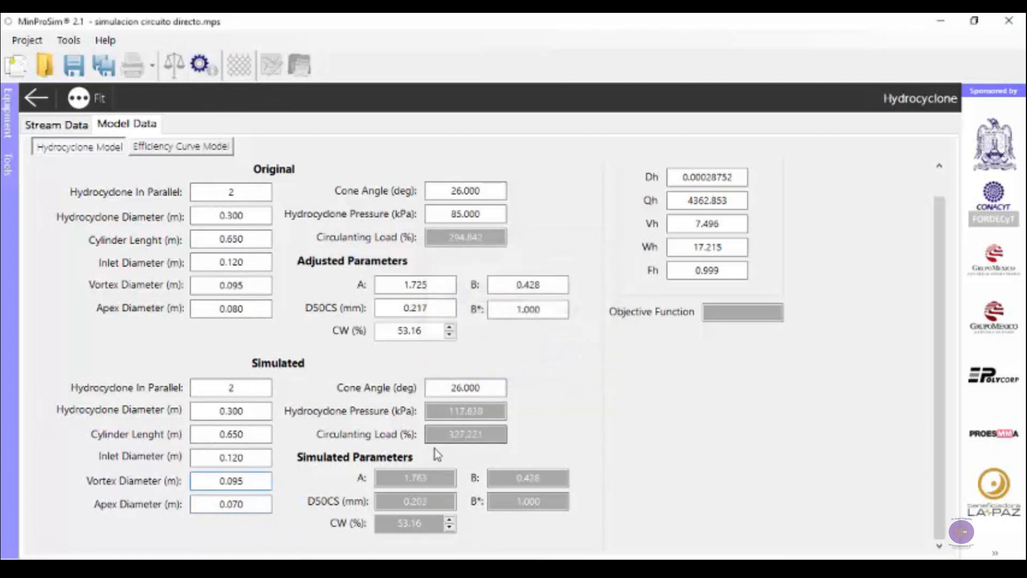
pyautogui.click(37, 100)
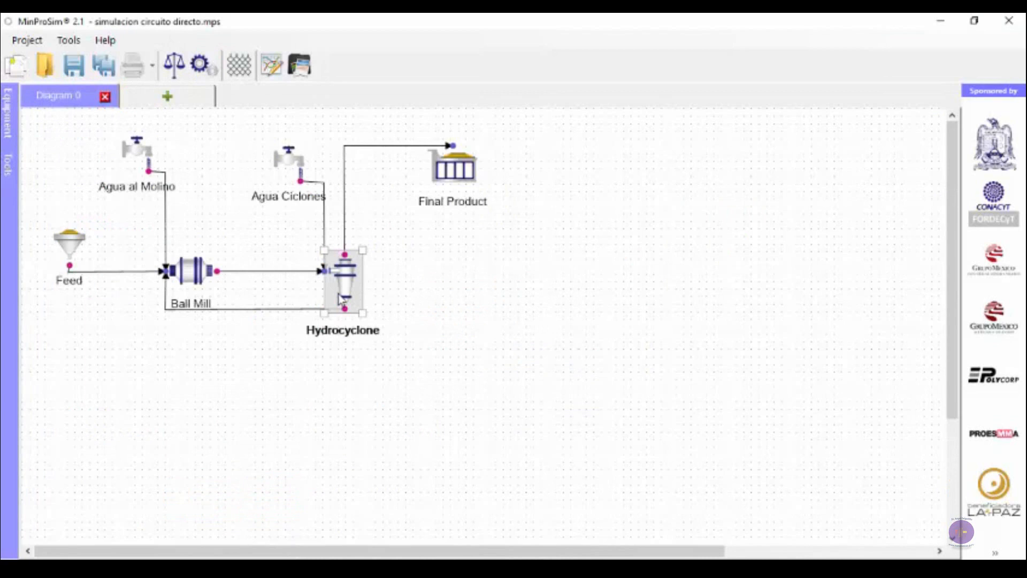
# Examine the Feed's size distribution and stream data, then return to the diagram
pyautogui.doubleClick(65, 247)
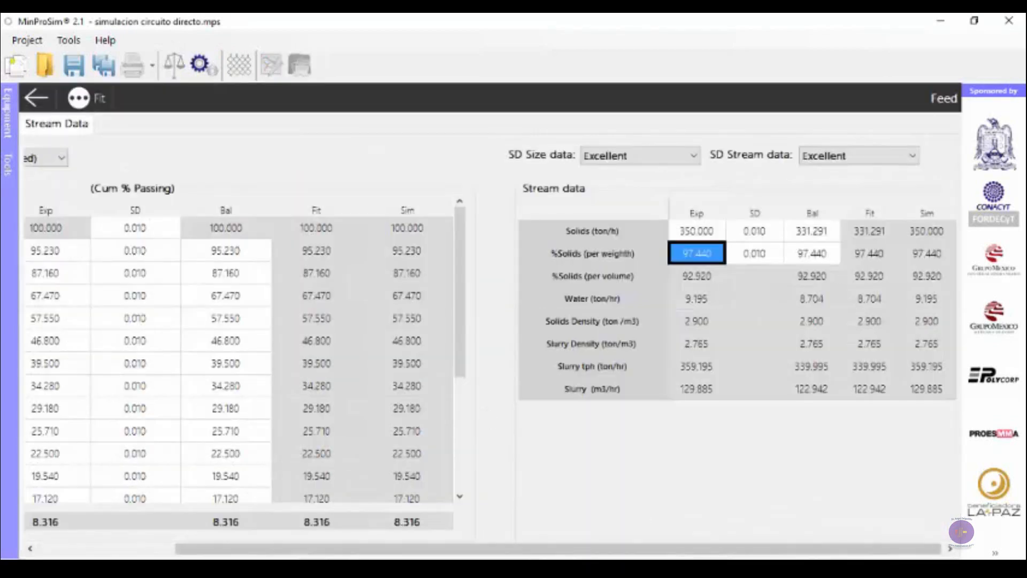
pyautogui.moveTo(591, 550)
pyautogui.mouseDown()
pyautogui.moveTo(471, 540)
pyautogui.moveTo(595, 550)
pyautogui.mouseUp()
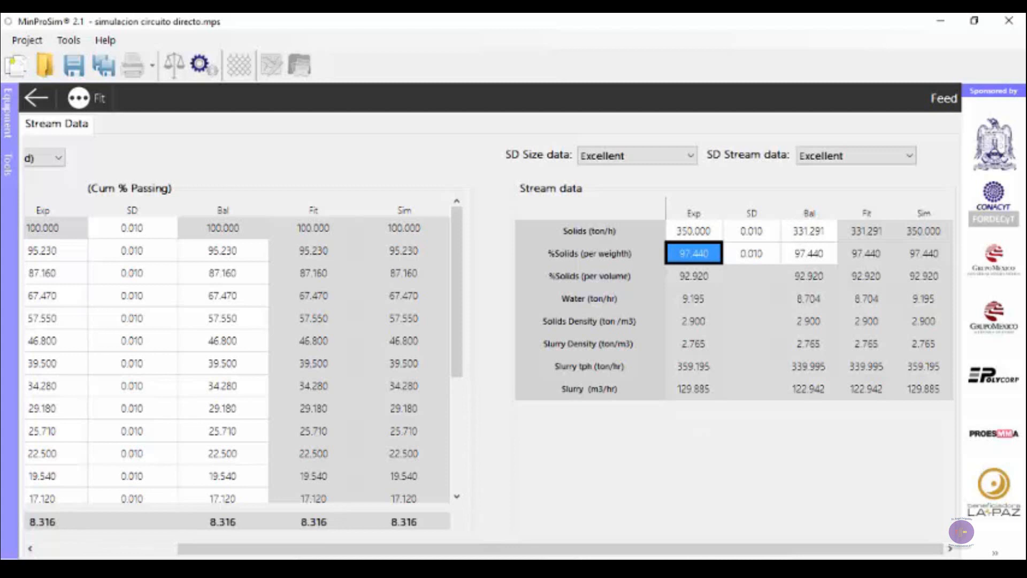
pyautogui.moveTo(491, 553); pyautogui.dragTo(338, 544)
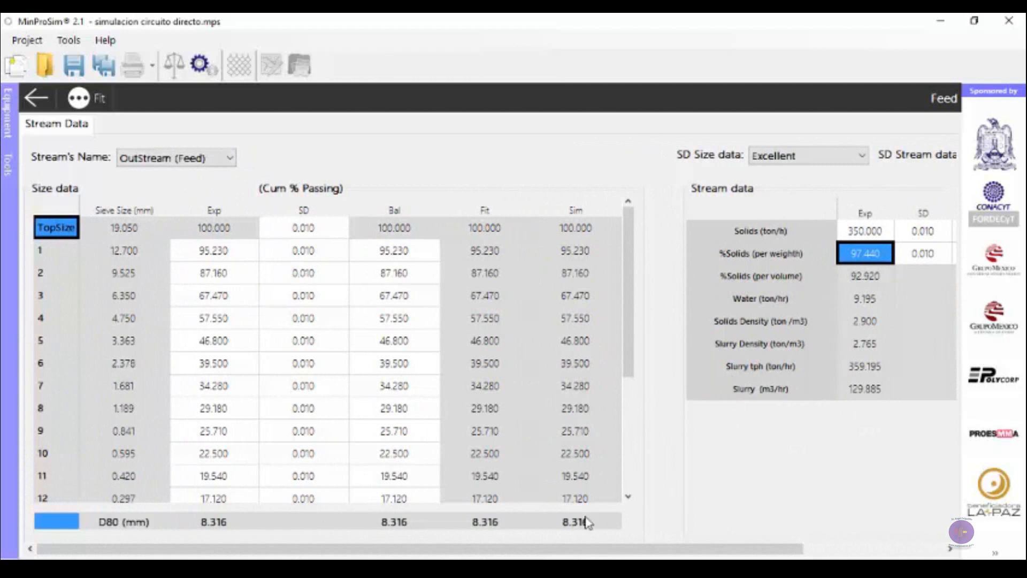
pyautogui.moveTo(596, 554); pyautogui.dragTo(716, 554)
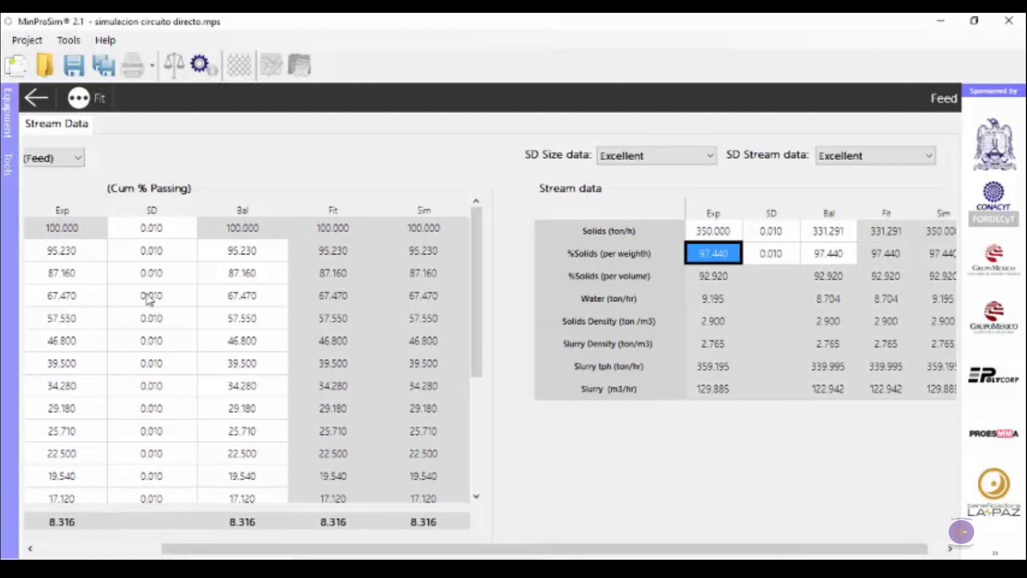
pyautogui.click(35, 98)
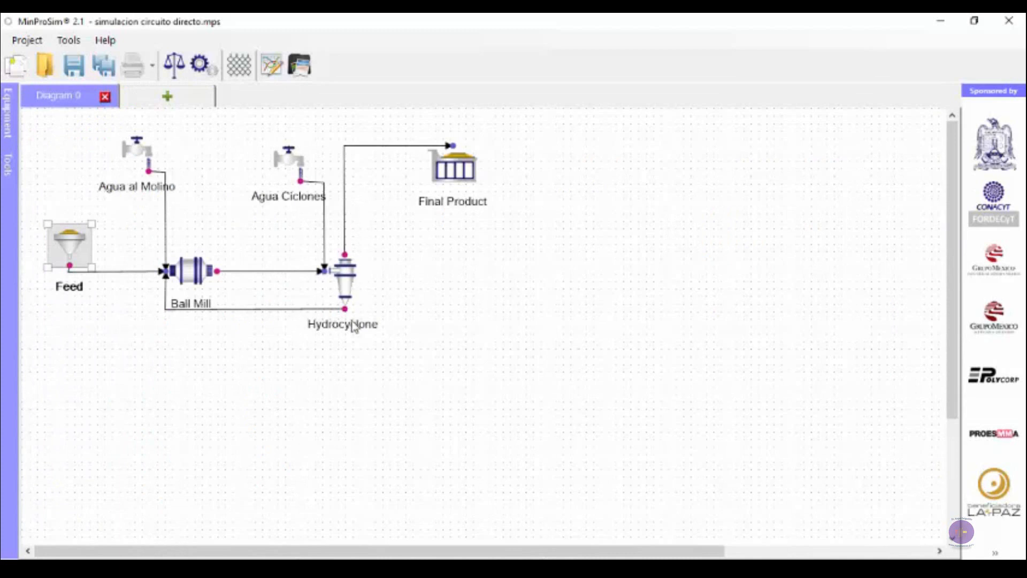
# Set the Ball Mill's simulated charge level to 40%, simulate the circuit and return to the diagram
pyautogui.doubleClick(193, 271)
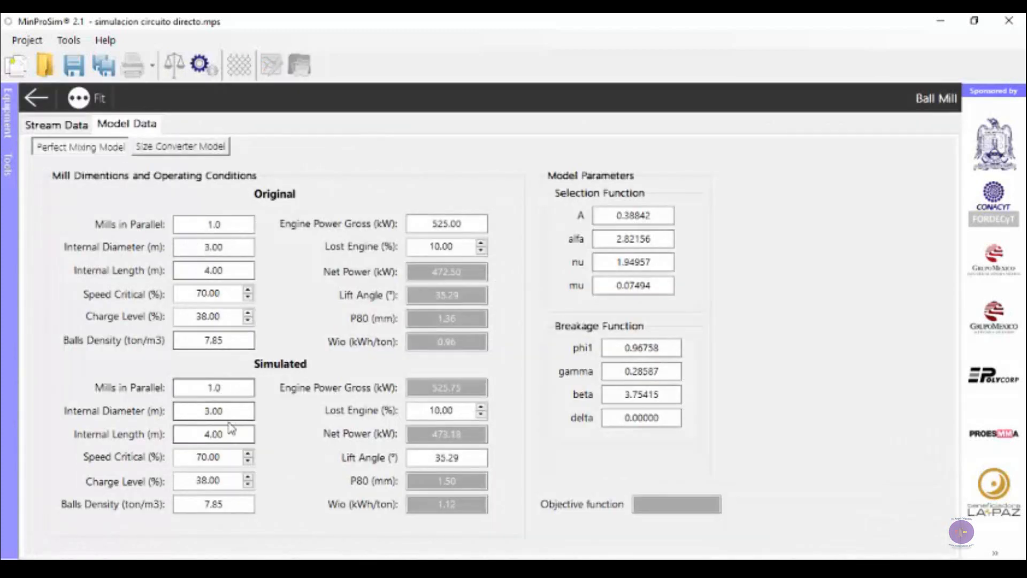
pyautogui.click(248, 476)
pyautogui.click(247, 477)
pyautogui.click(200, 64)
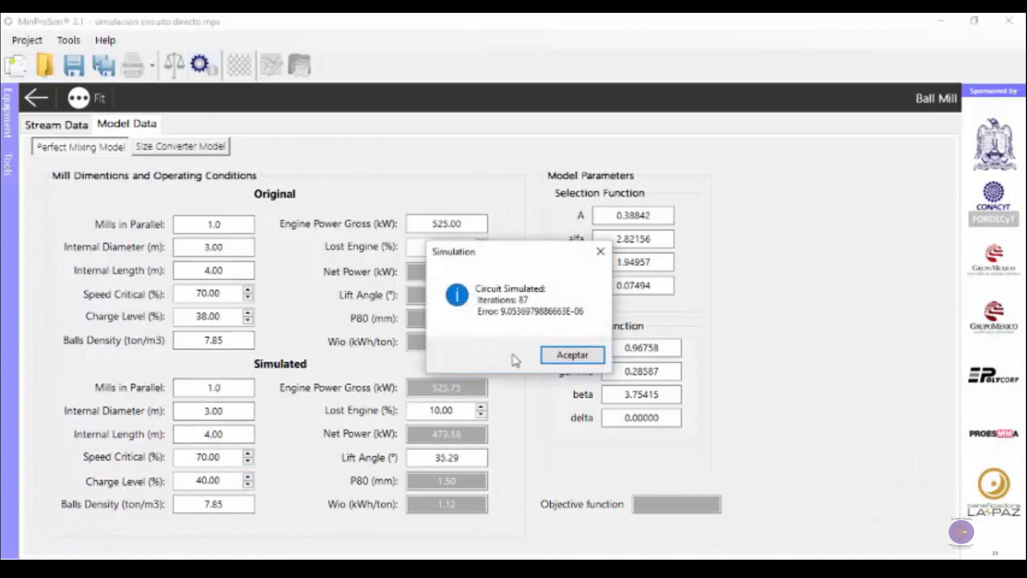
pyautogui.click(554, 354)
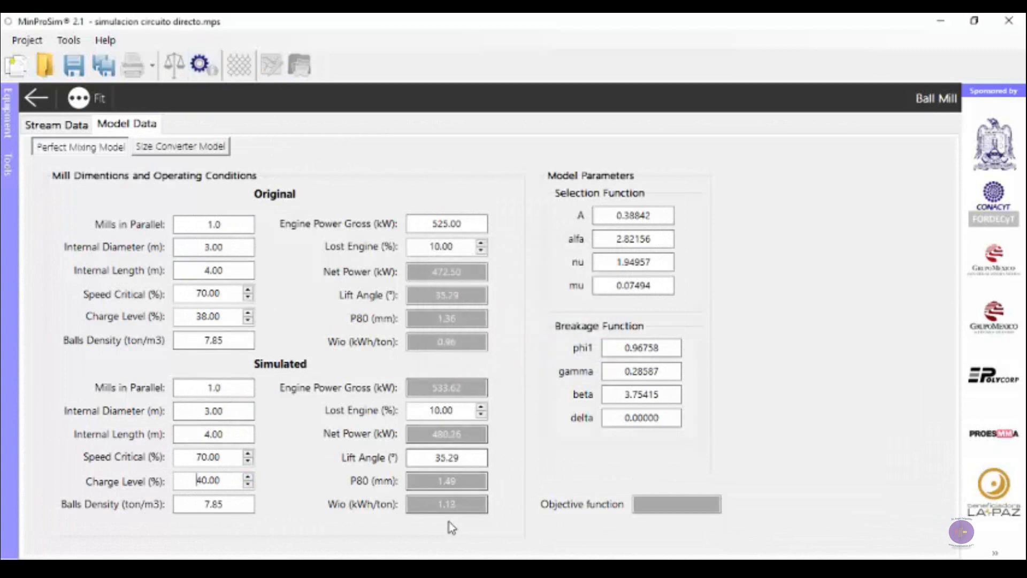
pyautogui.click(36, 98)
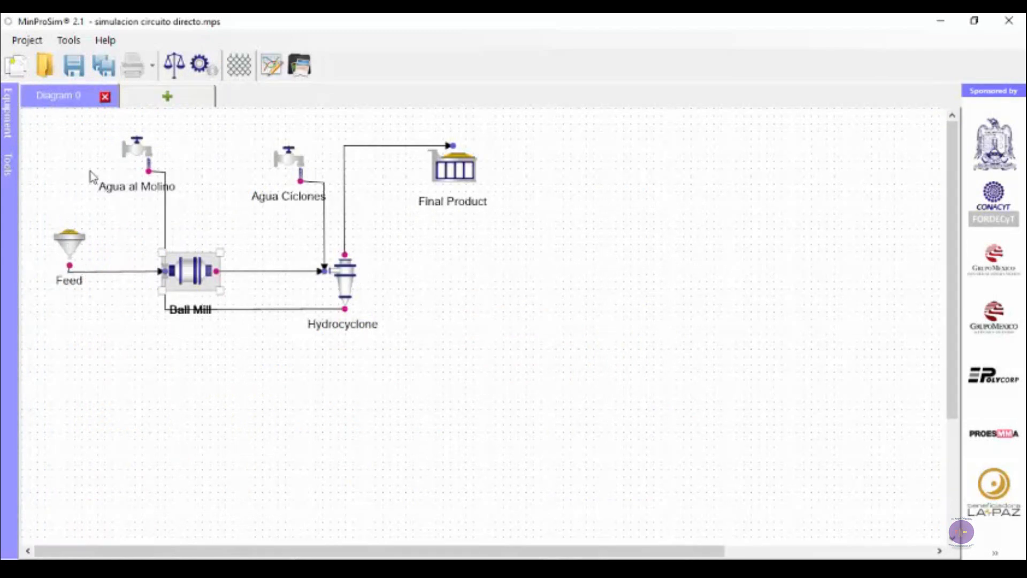
pyautogui.click(263, 255)
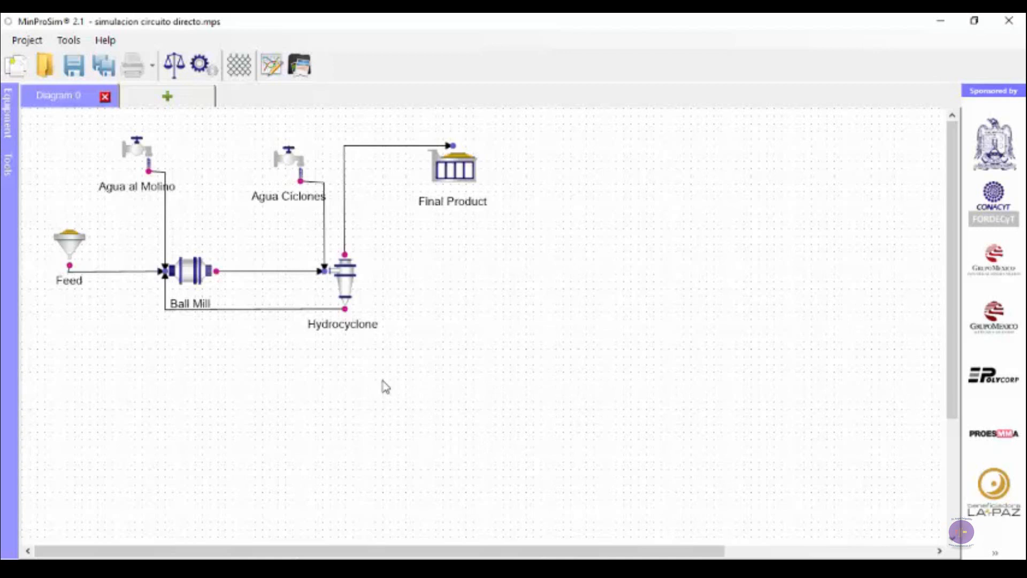
# Review the Feed's experimental cumulative percent passing values across all sieve sizes, then return to the diagram
pyautogui.doubleClick(70, 243)
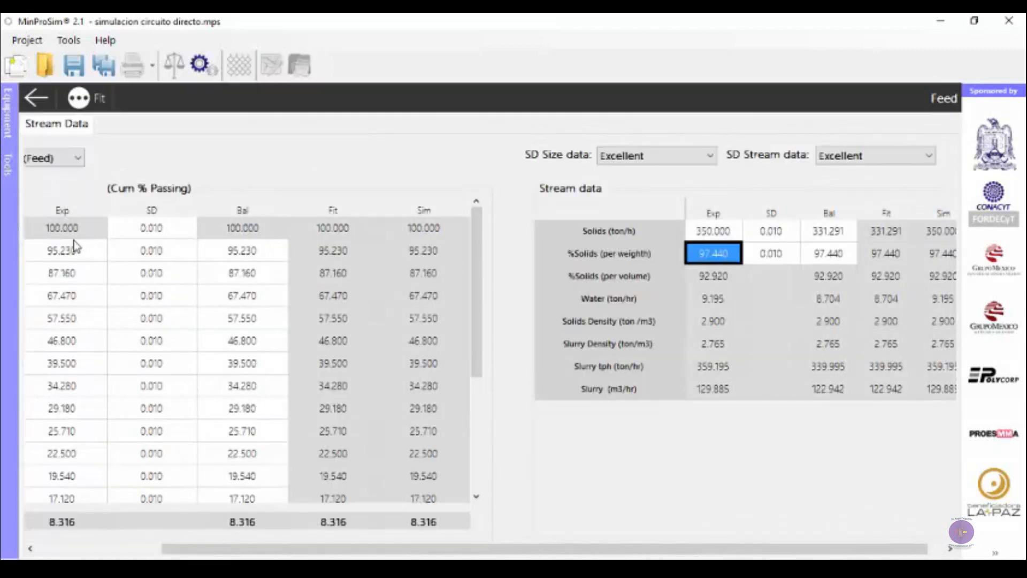
pyautogui.moveTo(243, 549); pyautogui.dragTo(99, 549)
pyautogui.moveTo(219, 249); pyautogui.dragTo(214, 543)
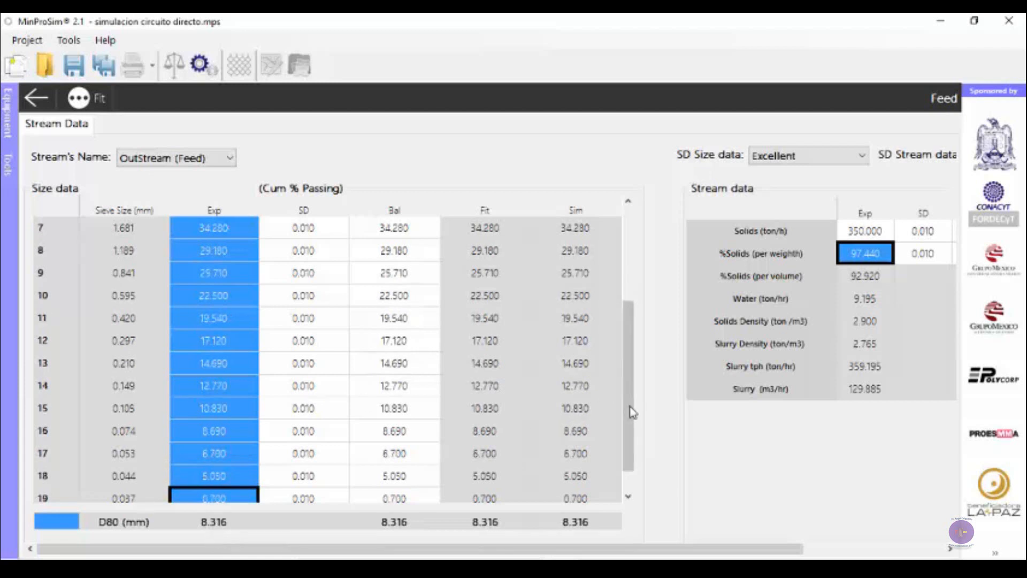
pyautogui.moveTo(631, 412); pyautogui.dragTo(615, 327)
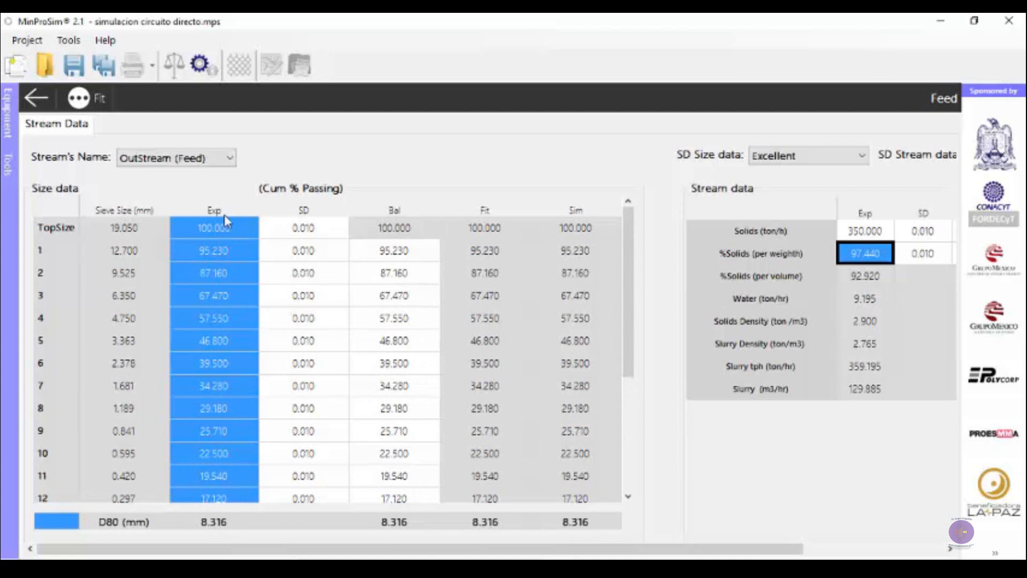
pyautogui.click(36, 97)
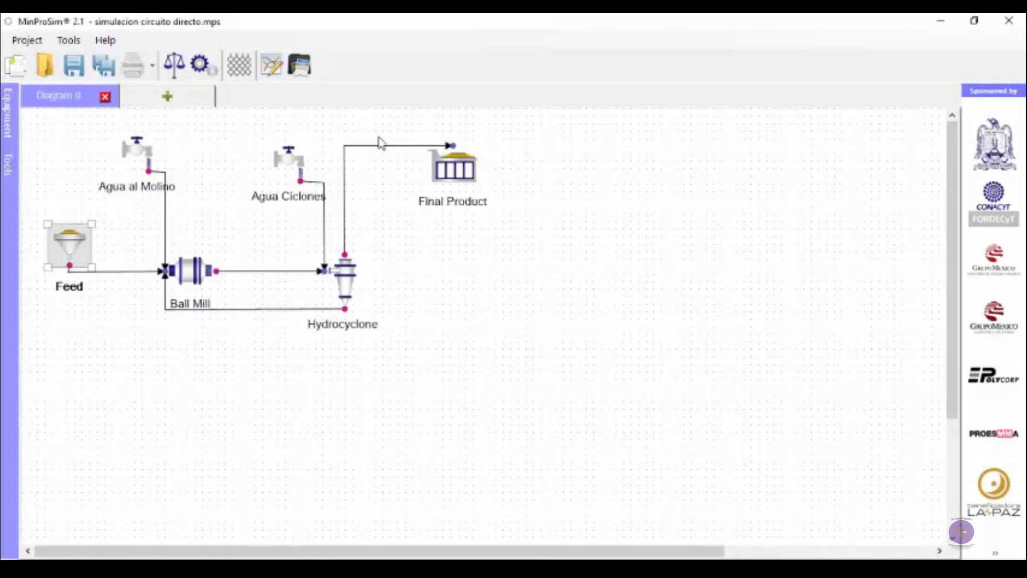
# Check the Ball Mill's original and simulated dimensions and operating conditions, then return to the diagram
pyautogui.doubleClick(194, 277)
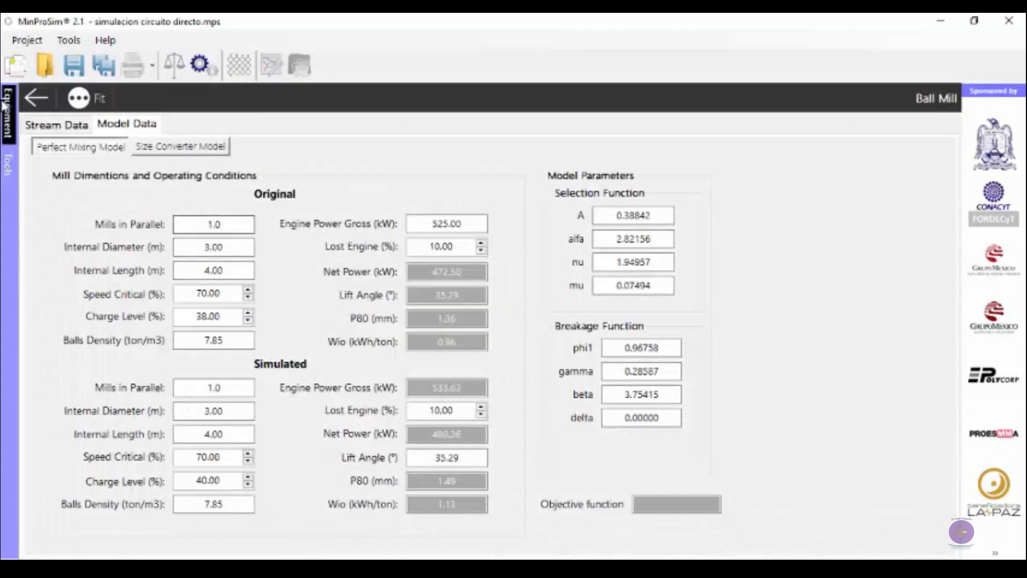
pyautogui.click(37, 98)
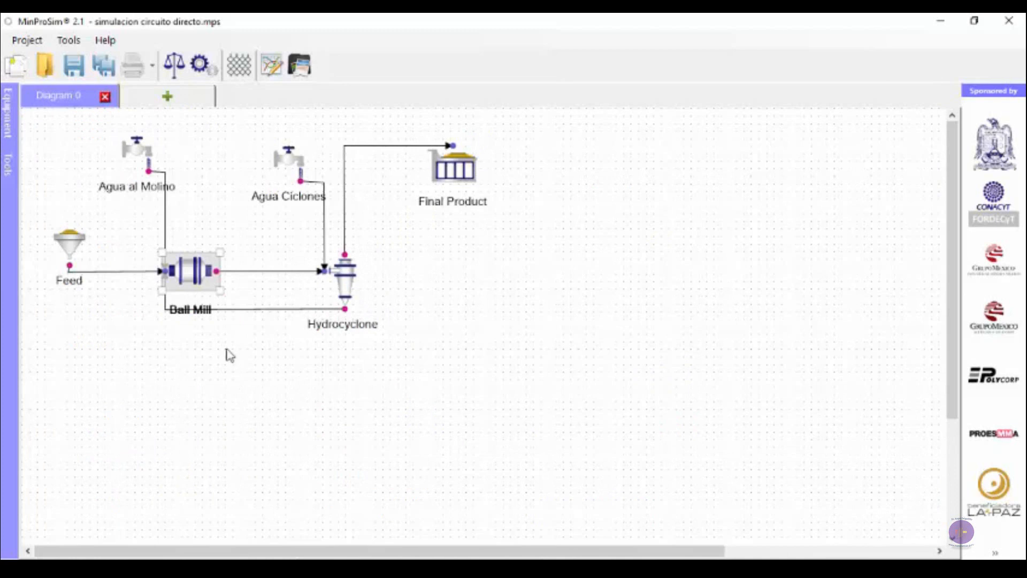
pyautogui.click(239, 365)
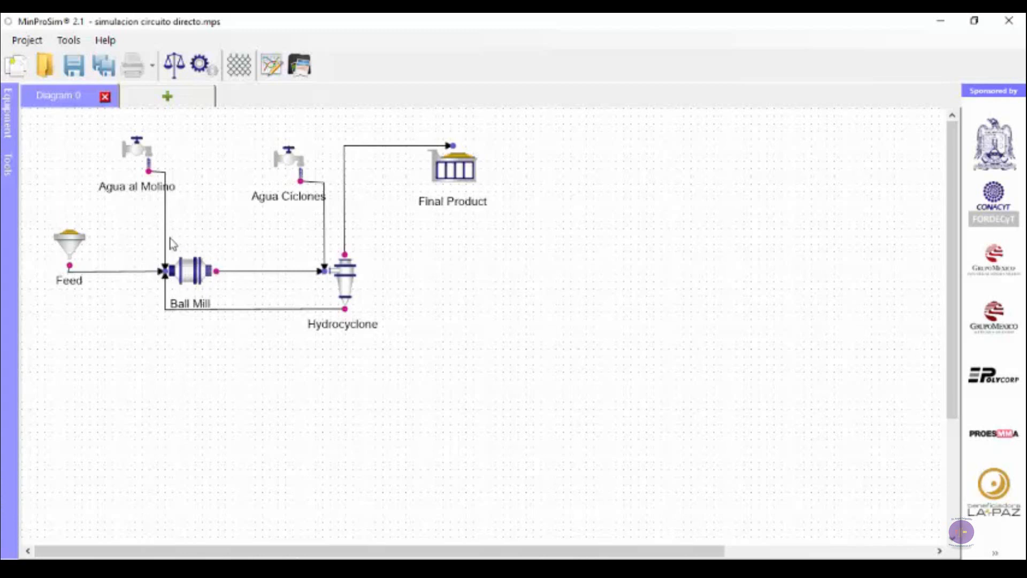
# Open the Ball Mill's model data
pyautogui.doubleClick(192, 277)
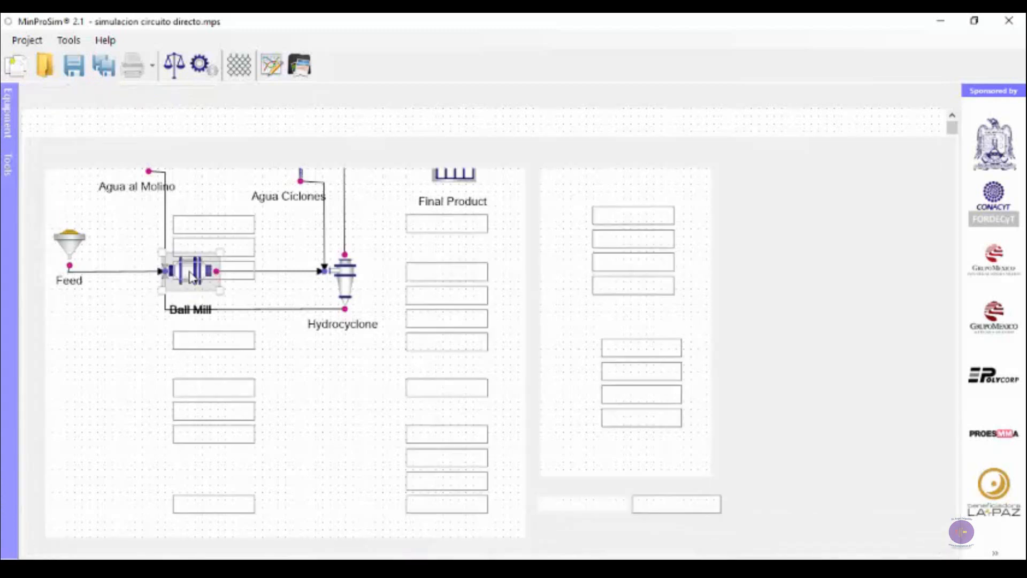